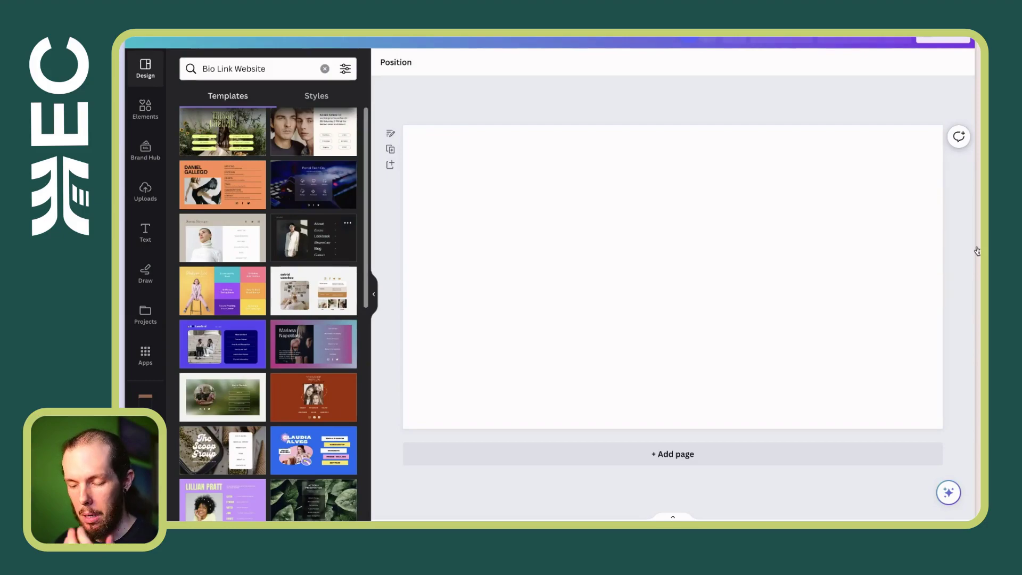
Return to the bio-link template results while keeping the yellow All1 Vita design with six buttons
scroll(313, 250, "down", 10)
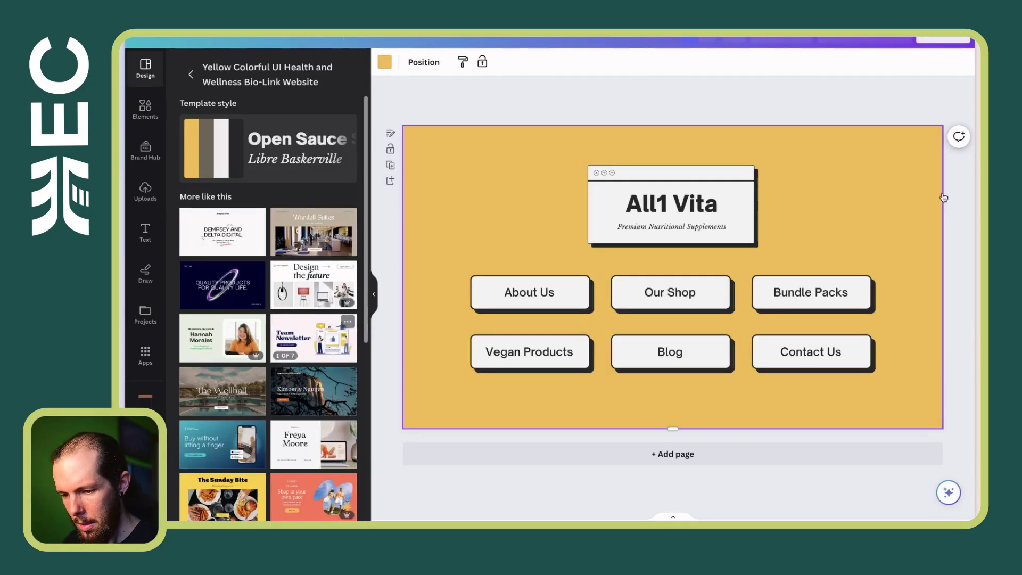
left_click(191, 75)
scroll(314, 239, "up", 3)
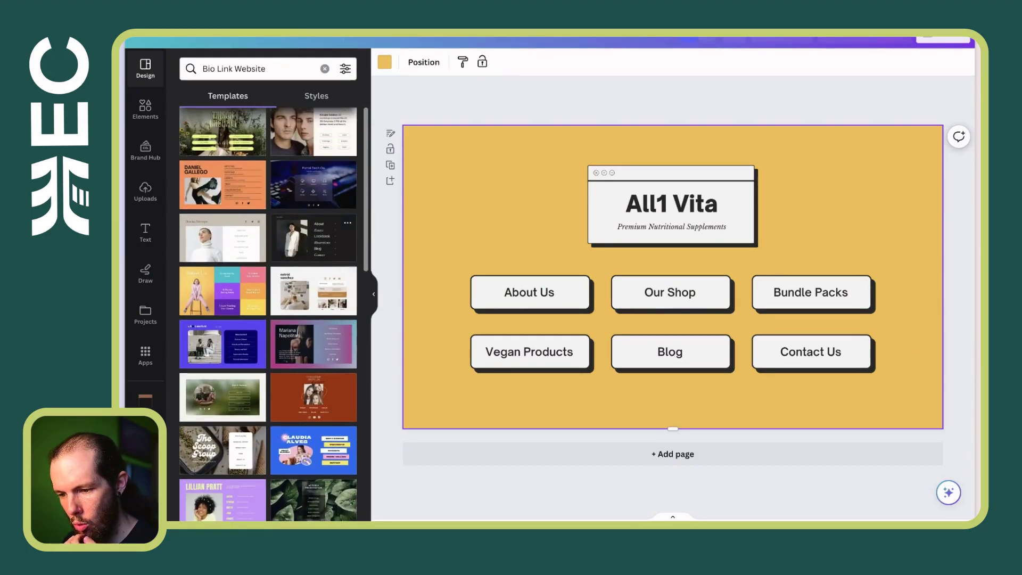
scroll(313, 277, "down", 2)
scroll(313, 255, "down", 1)
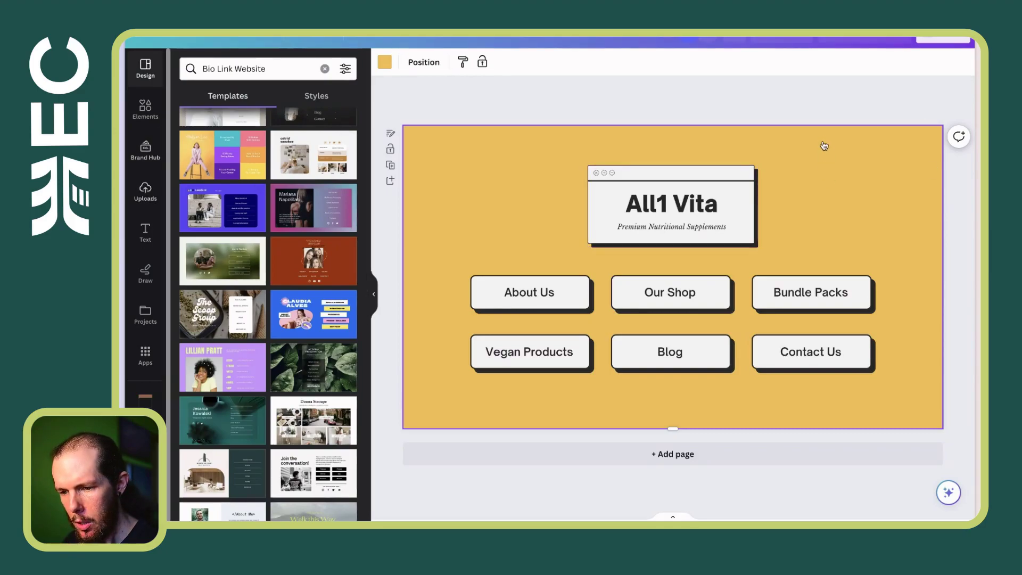
Recolour the design with the brand kit palette, shuffling colour combinations until dark green appears
left_click(146, 151)
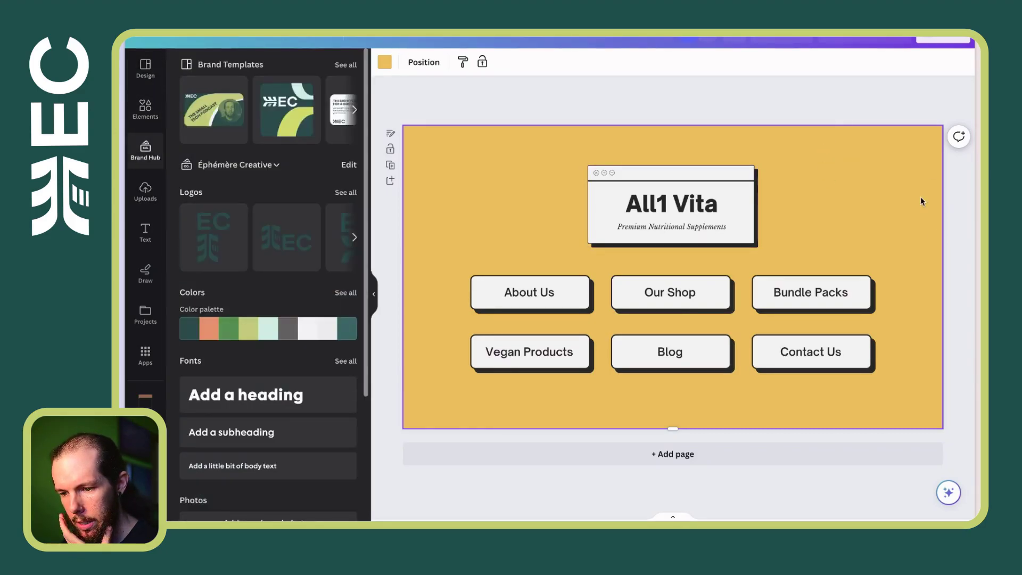
left_click(268, 329)
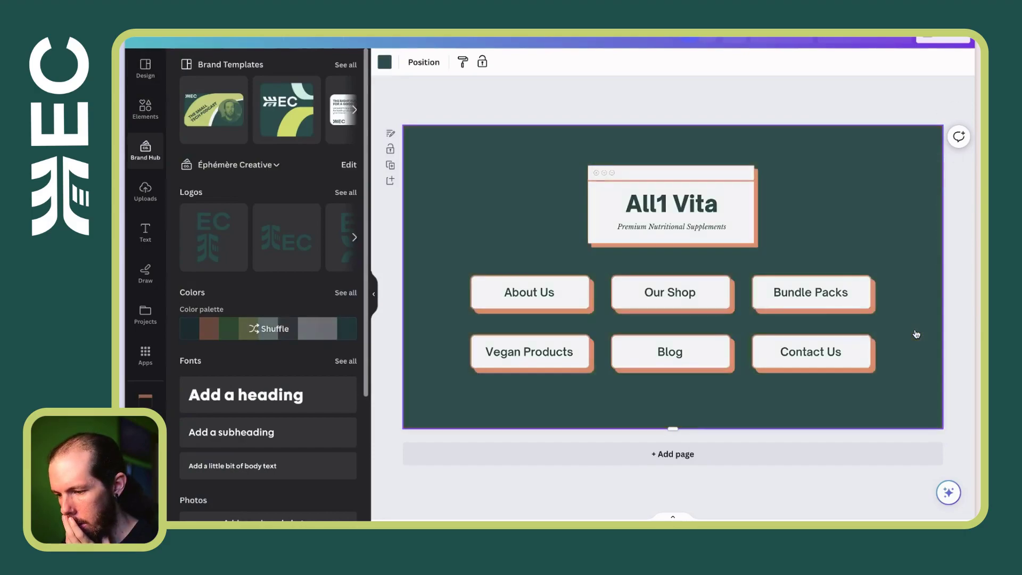
key("Return")
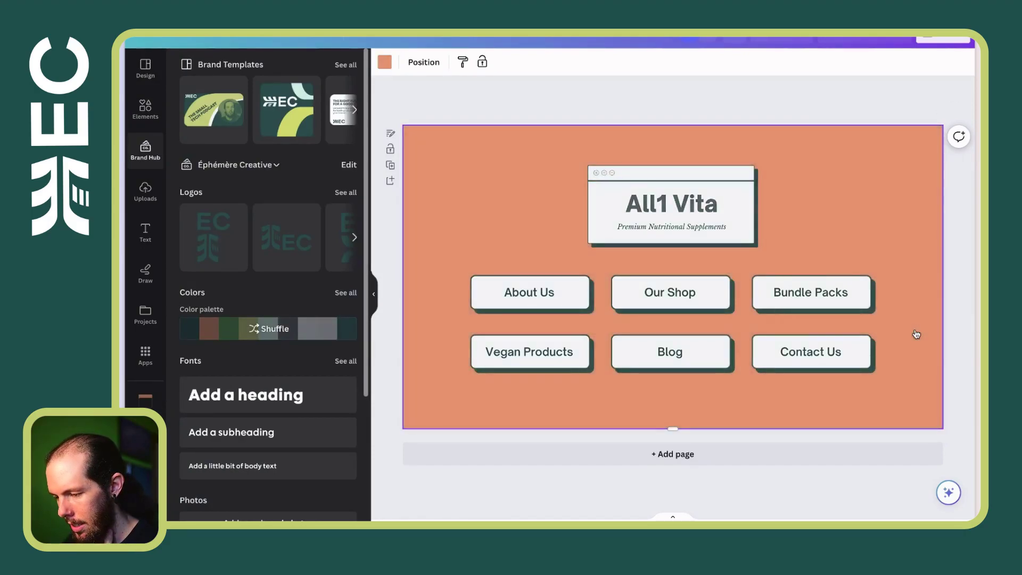
key("Return")
key("Return")
key("Return")
key("Return")
key("Return")
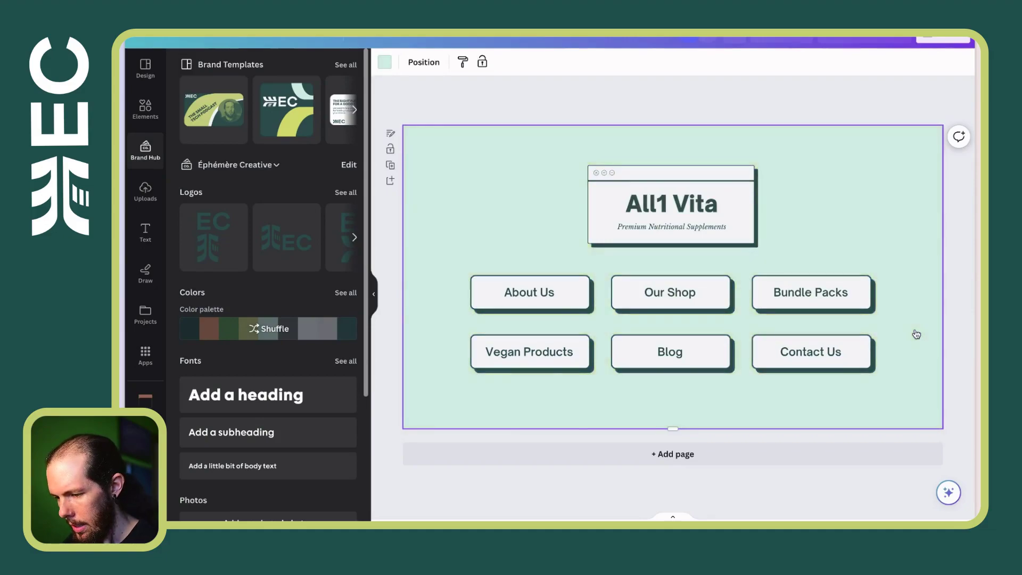
key("Return")
key("Return")
key("Return")
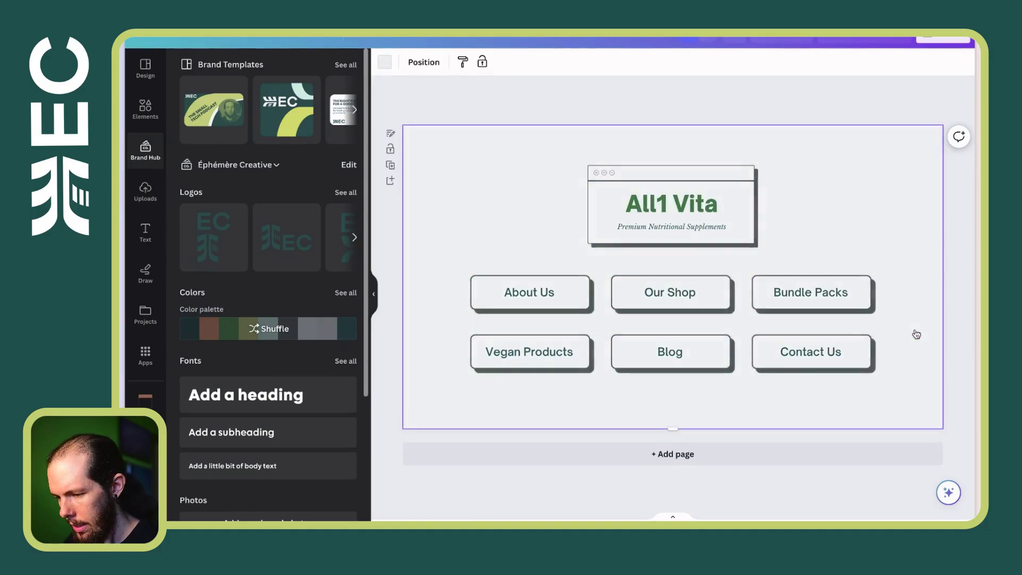
key("Return")
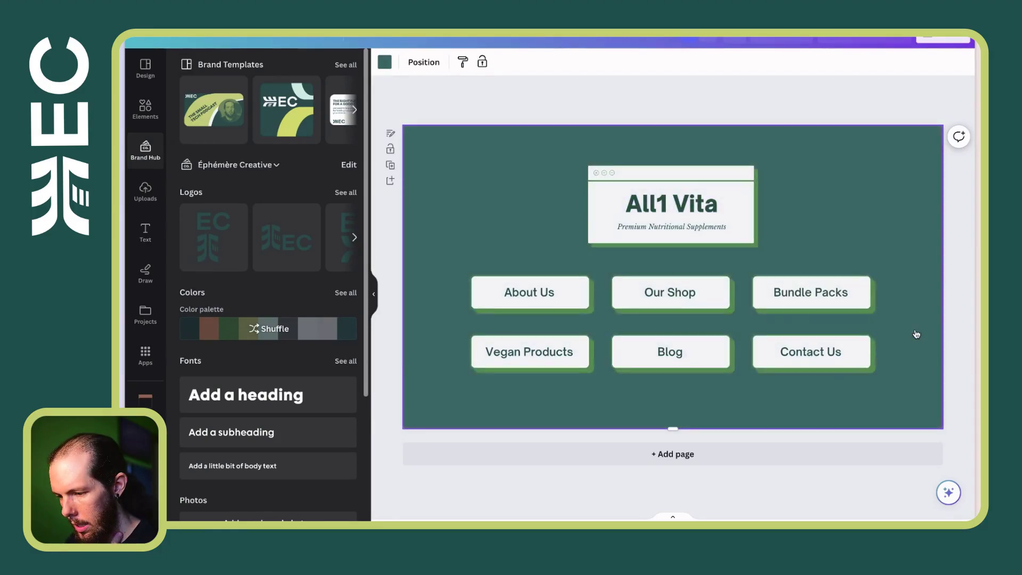
key("Return")
key("Return")
key("Return")
key("Return")
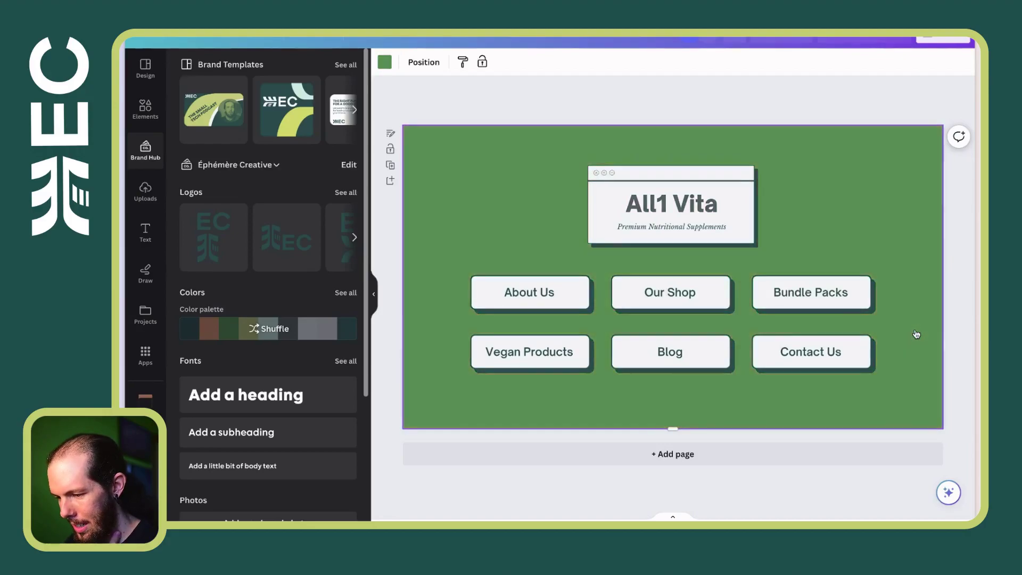
key("Return")
key("Return")
key("Return")
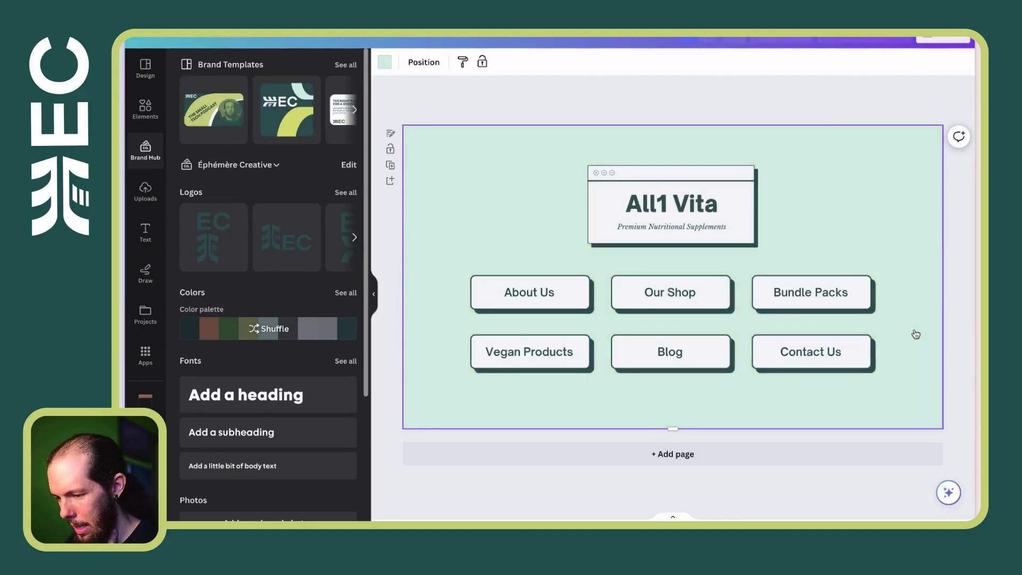
key("Return")
key("Return")
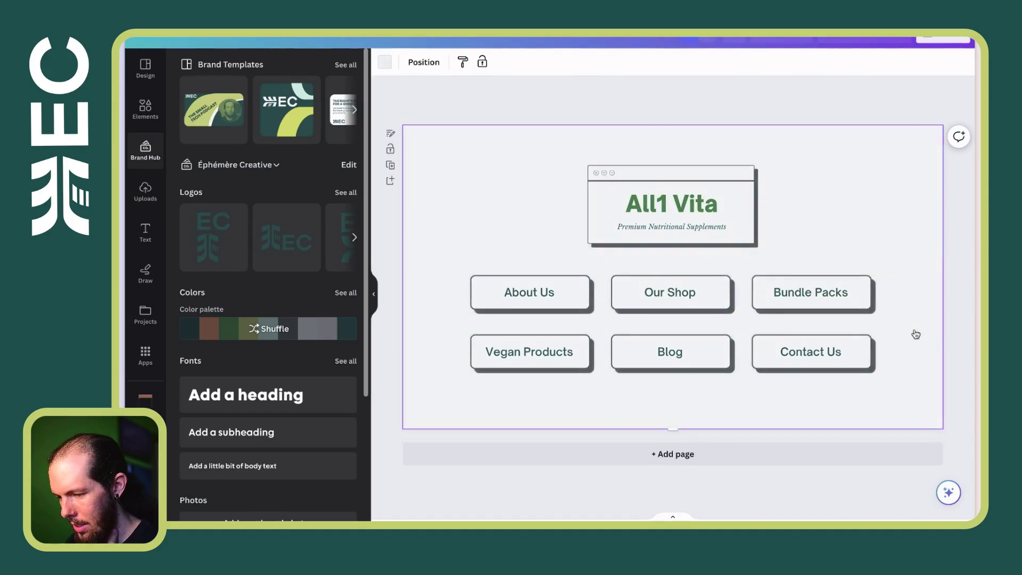
key("Return")
key("Return")
key("Return")
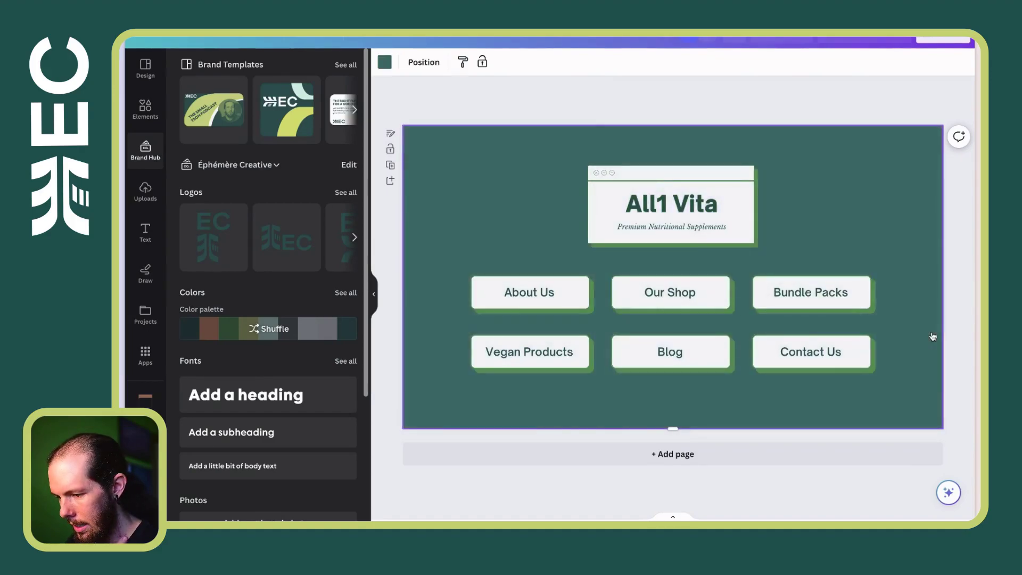
key("Return")
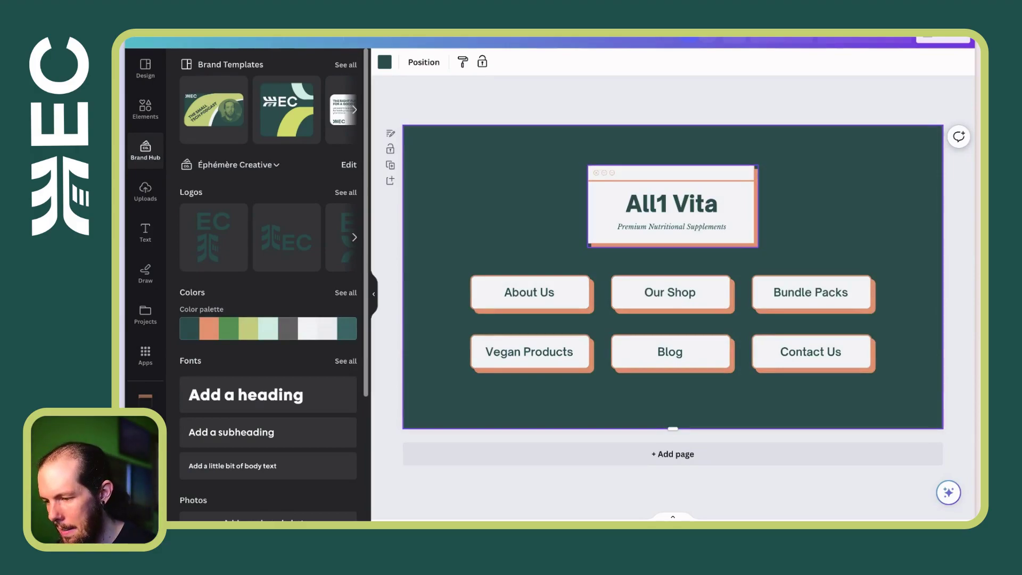
key("Return")
key("Return")
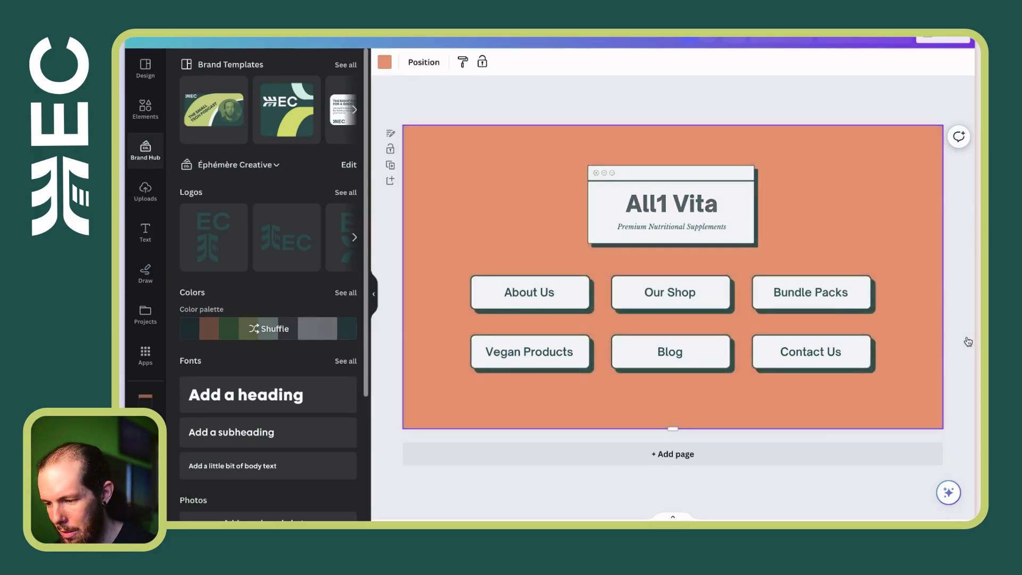
key("Return")
key("Return")
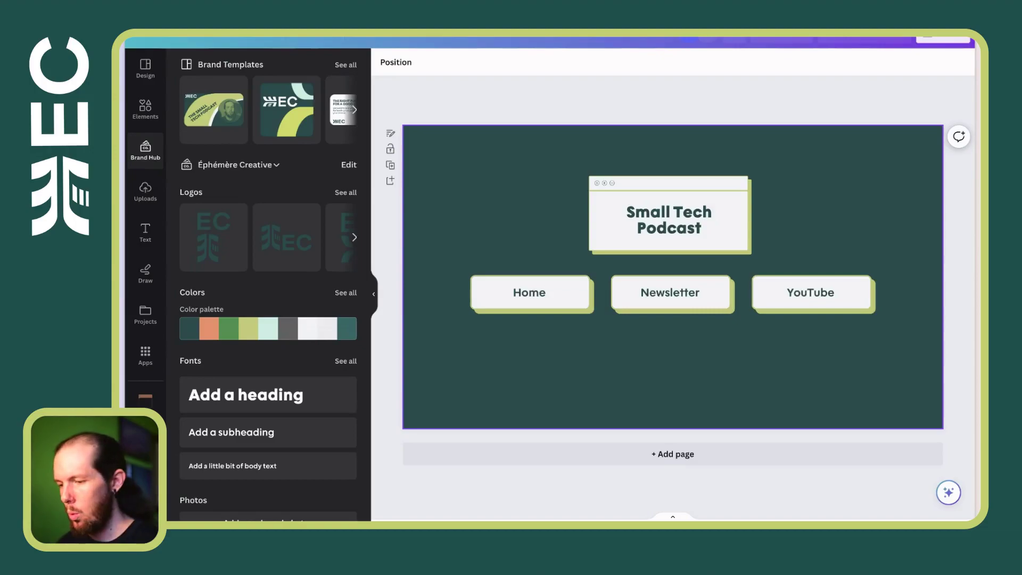
Check the Newsletter button, then start publishing the Small Tech Podcast design as a website
left_click(670, 292)
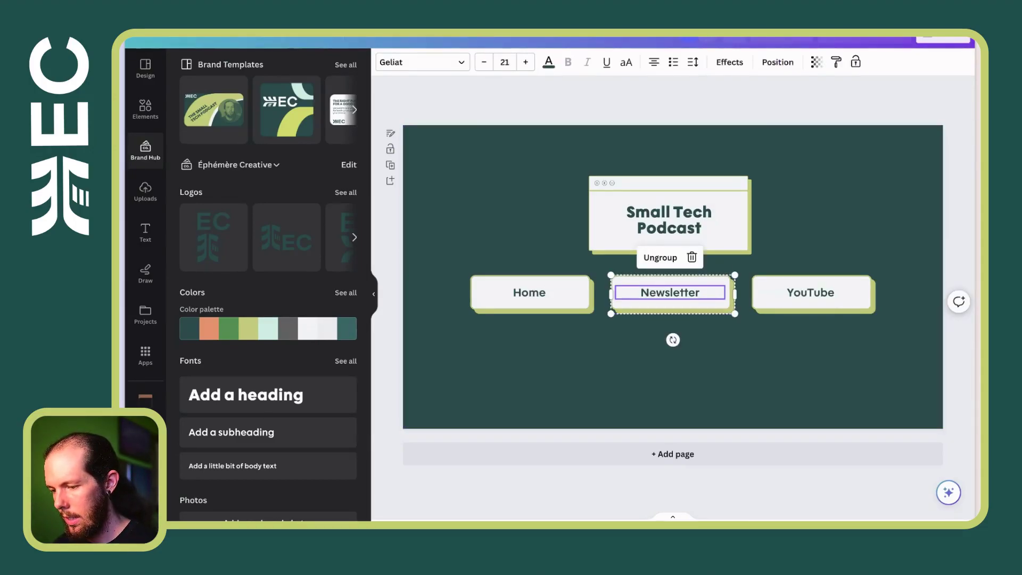
key("Escape")
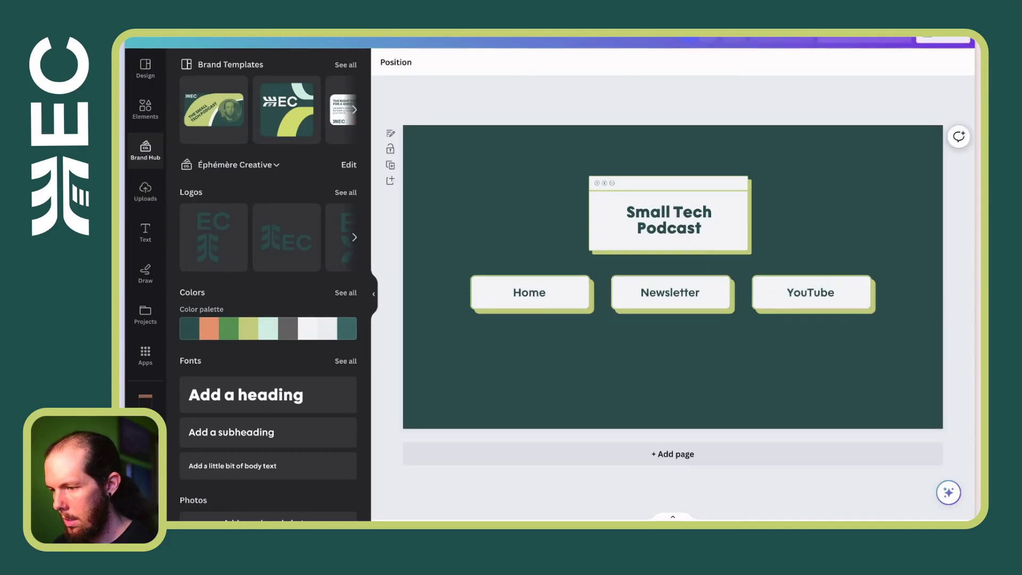
left_click(865, 39)
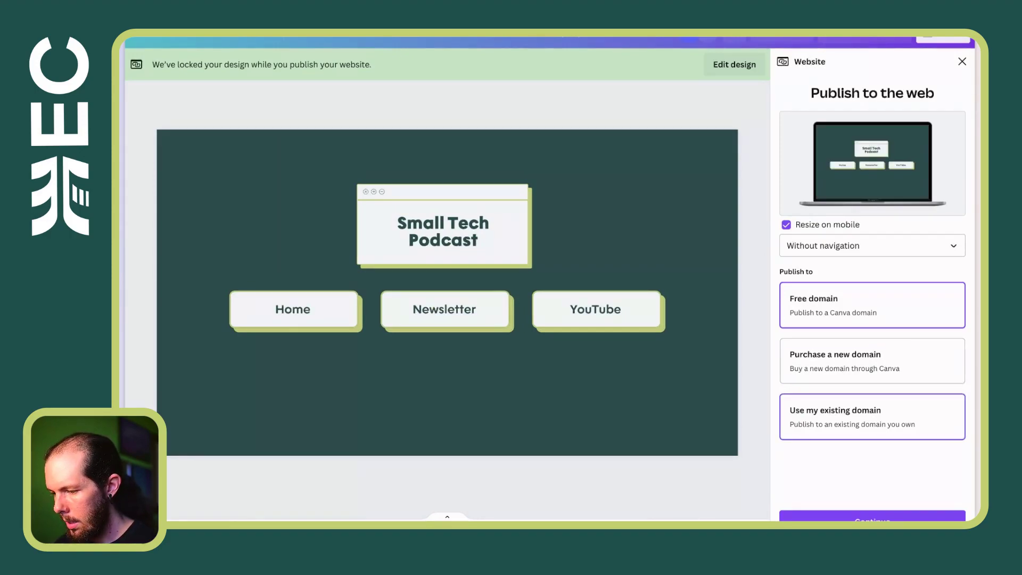
Choose publishing to an existing domain and preview the site in phone and desktop layouts
left_click(873, 416)
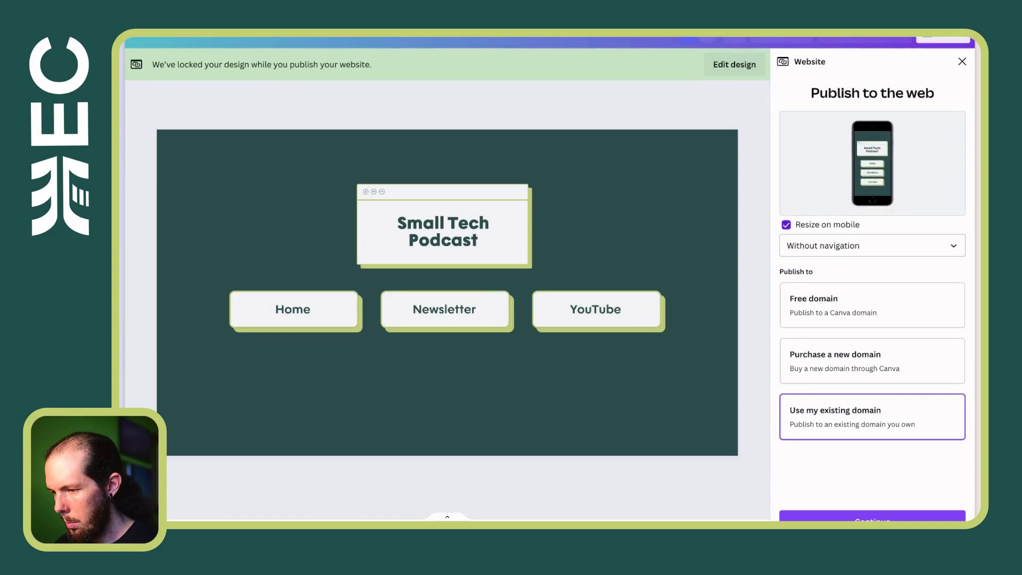
left_click(781, 38)
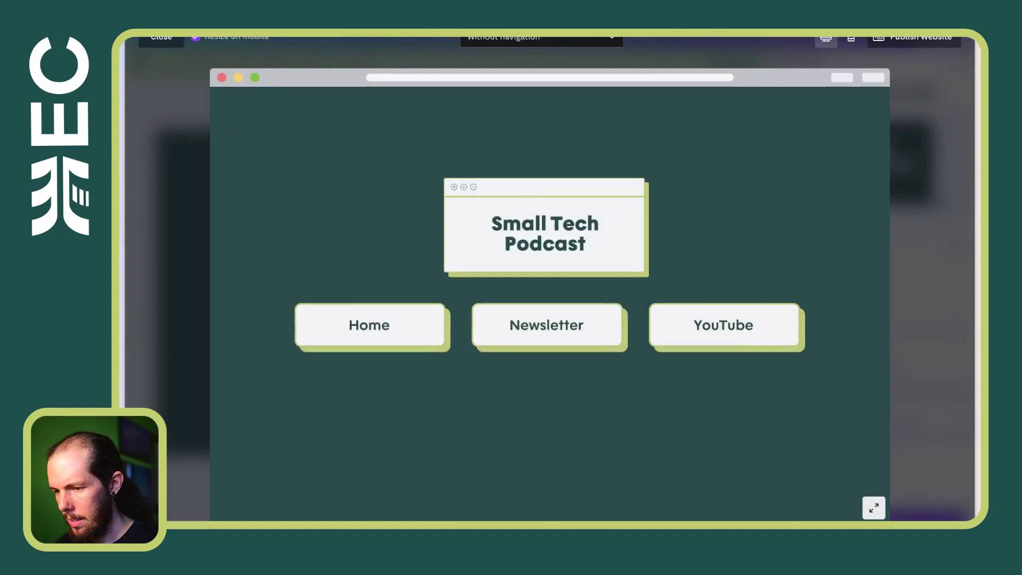
left_click(851, 38)
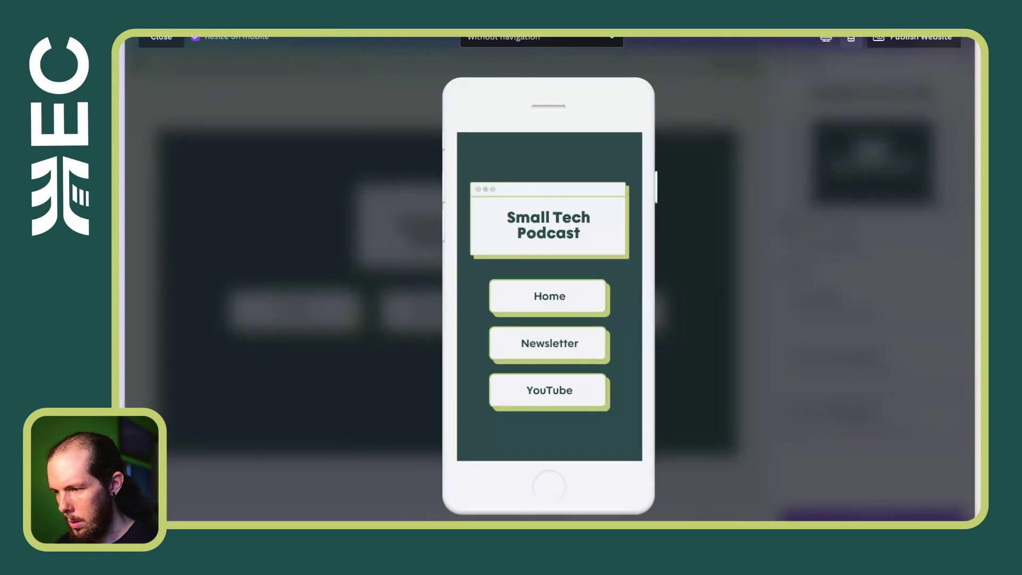
left_click(826, 38)
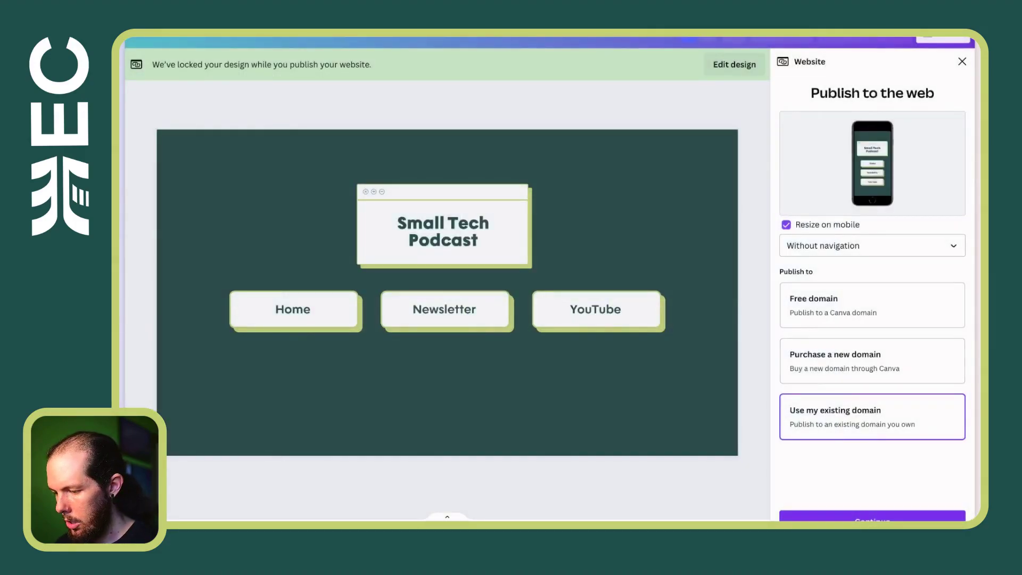
Submit links.smalltechpodcast.com as the domain, which Canva rejects as not supported
left_click(872, 518)
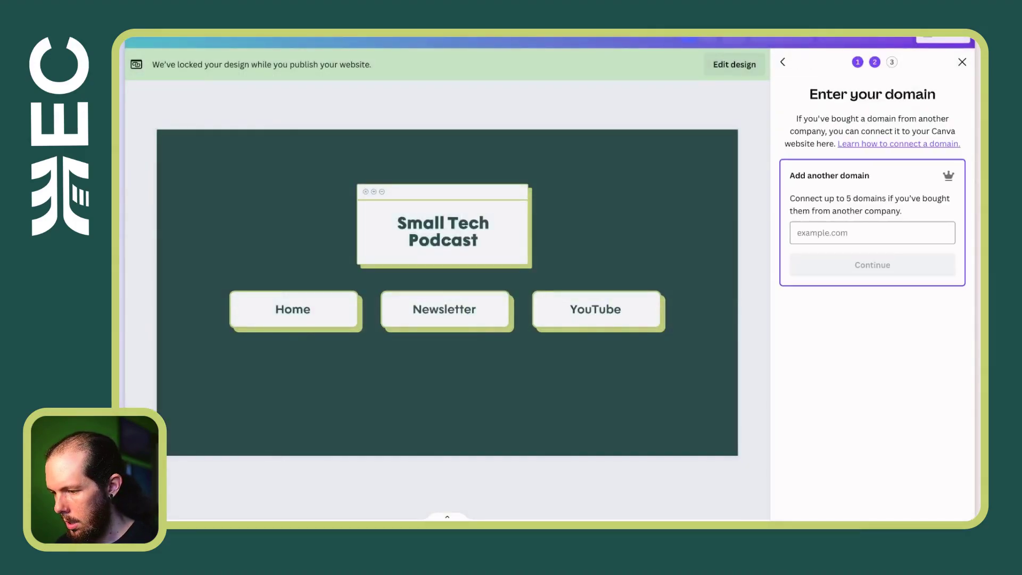
left_click(873, 233)
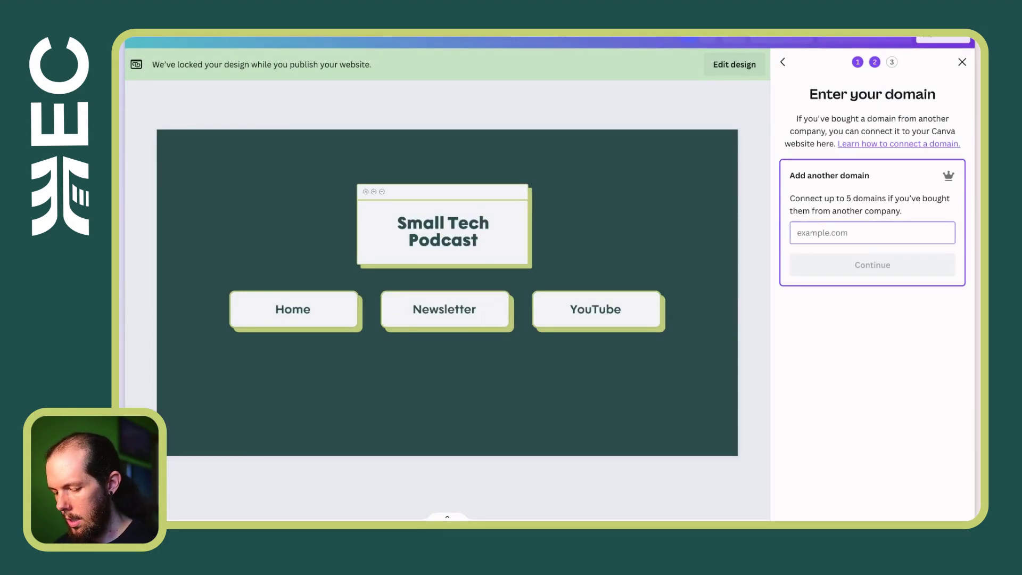
type("links.sma")
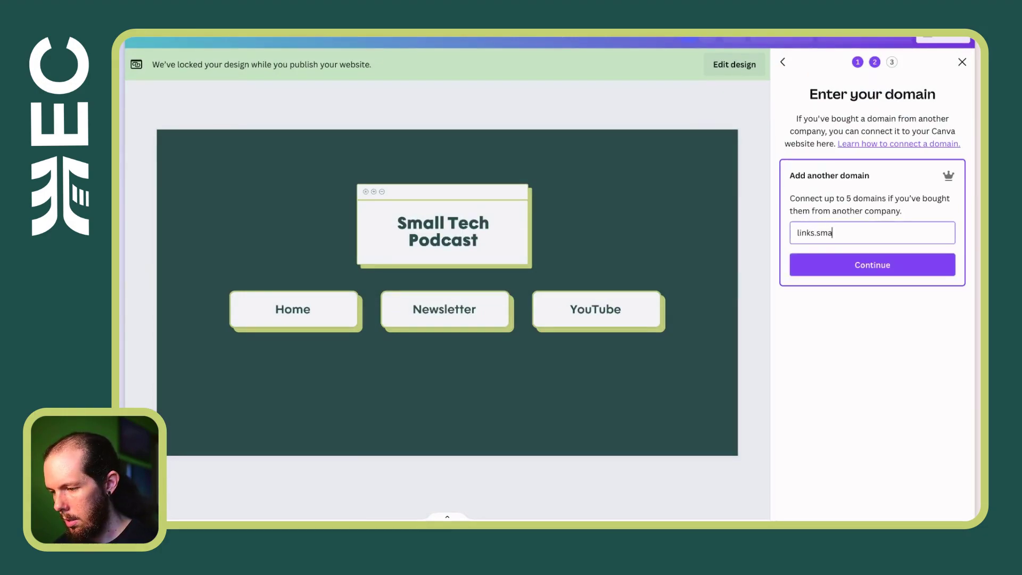
type("lltechpodcast.com")
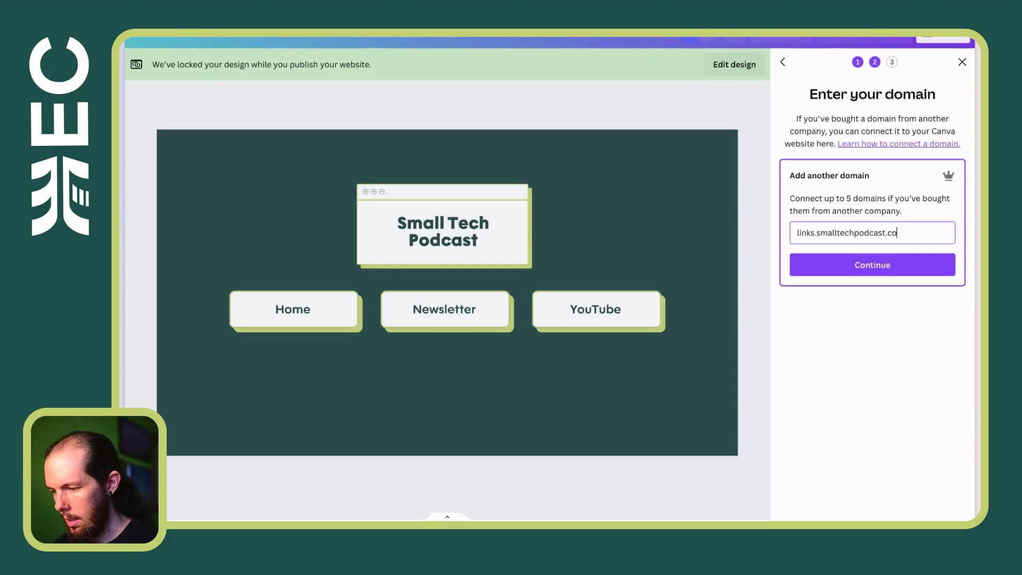
key("Return")
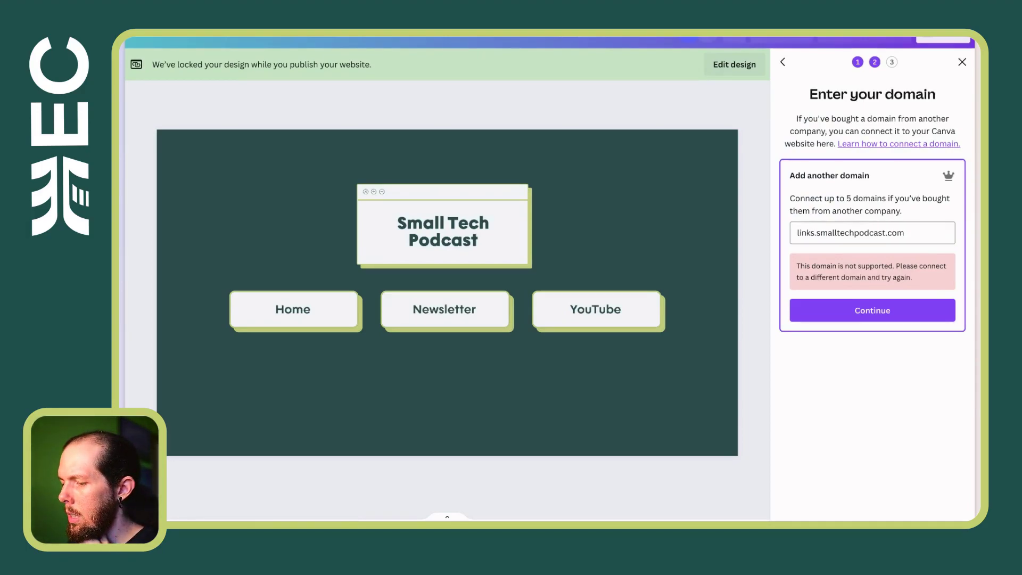
Trim the domain to smalltechpodcast.com and submit it
left_click_drag(817, 233, 905, 233)
key("Left")
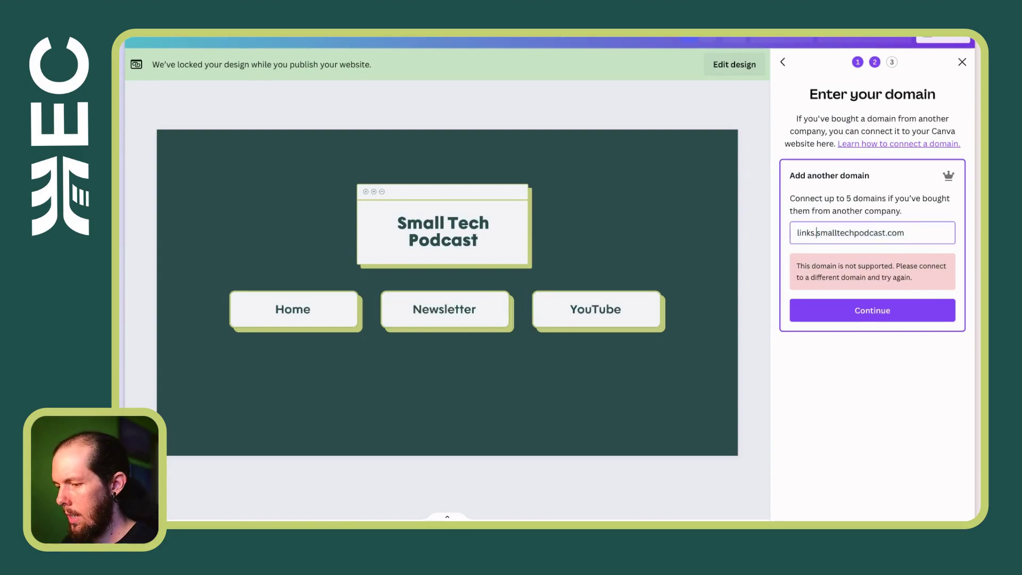
key("shift+Home")
key("BackSpace")
key("Return")
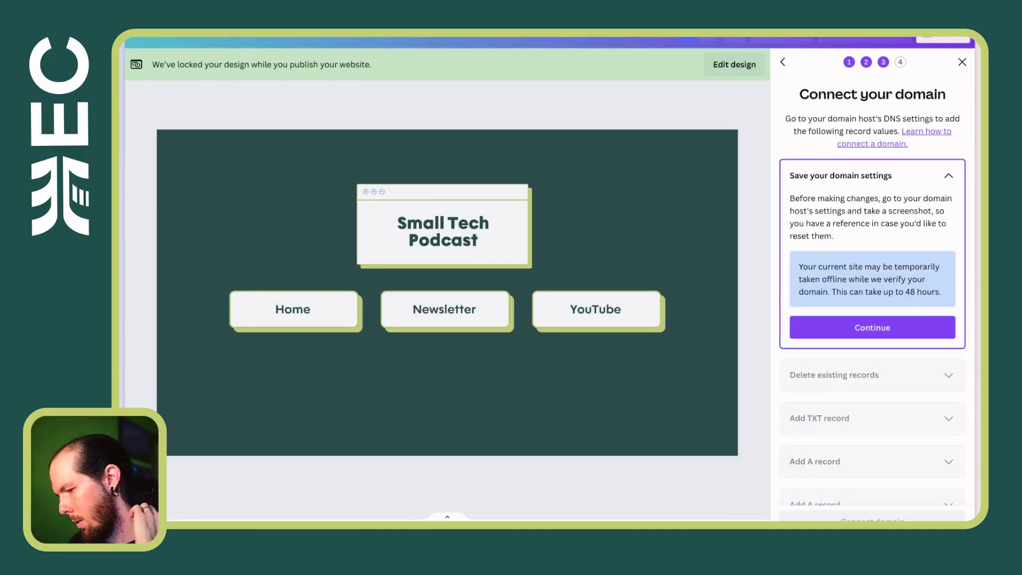
scroll(872, 298, "down", 1)
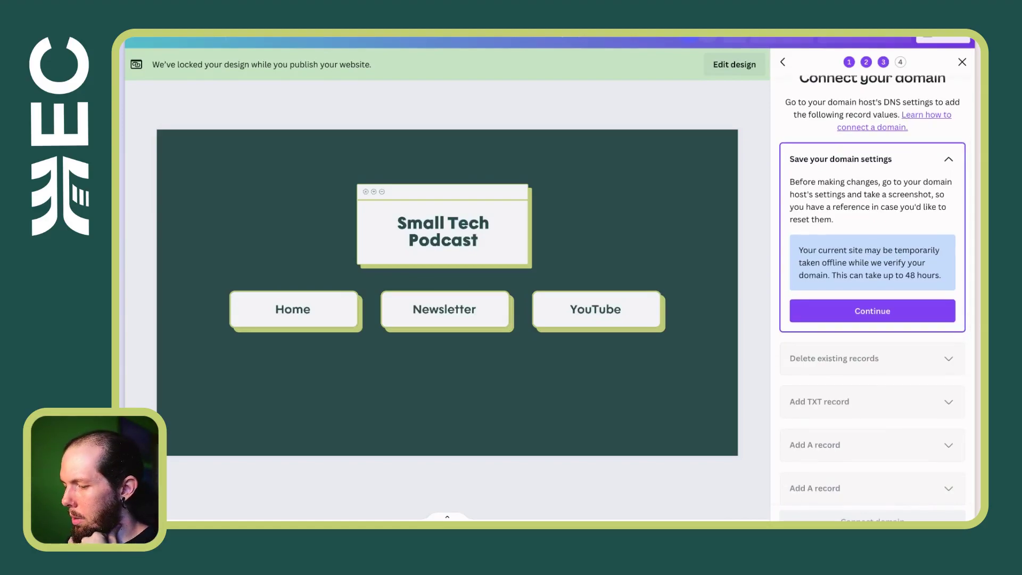
scroll(873, 298, "up", 1)
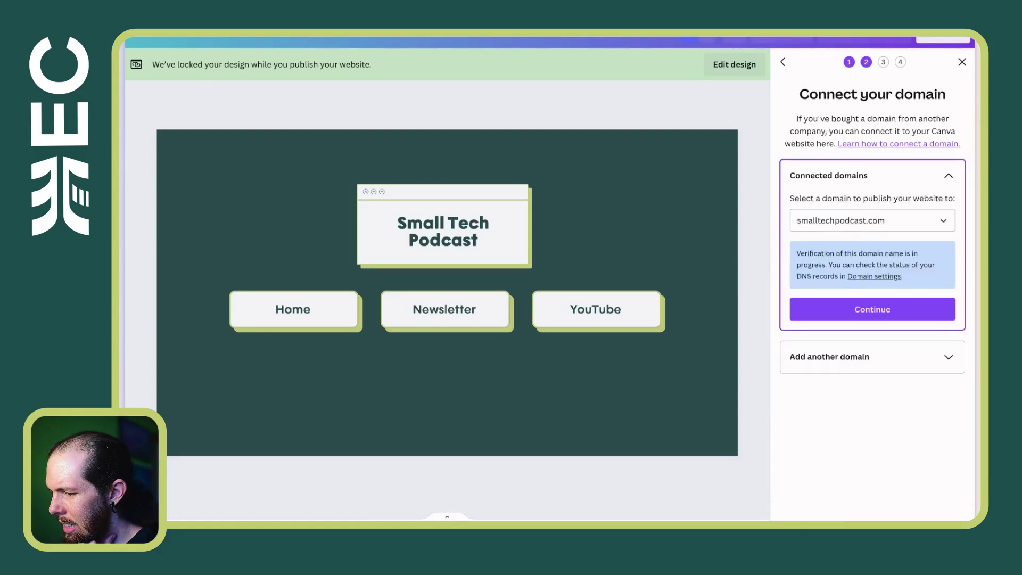
Check the connected domains list, then expand the Add another domain section
left_click(872, 221)
left_click(872, 253)
left_click(872, 356)
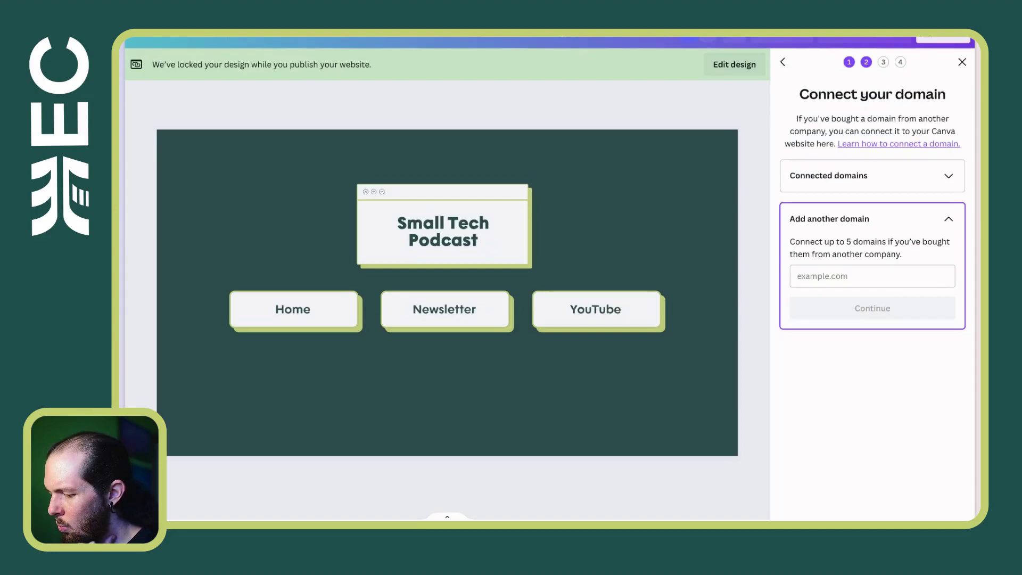
Enter ecdev.site as the new domain to reach its DNS record steps
left_click(872, 277)
type("ed")
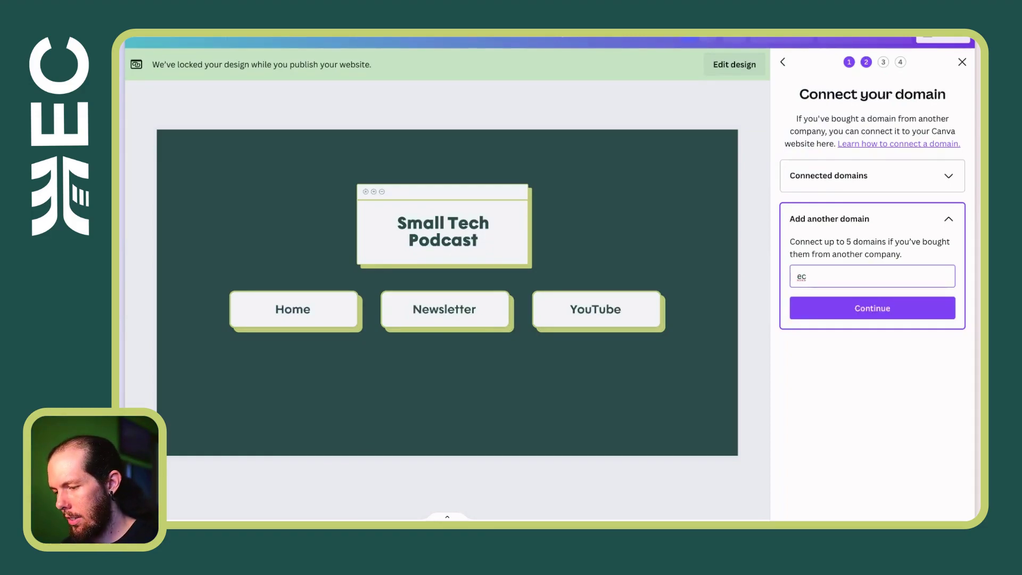
type("dev.site")
key("Return")
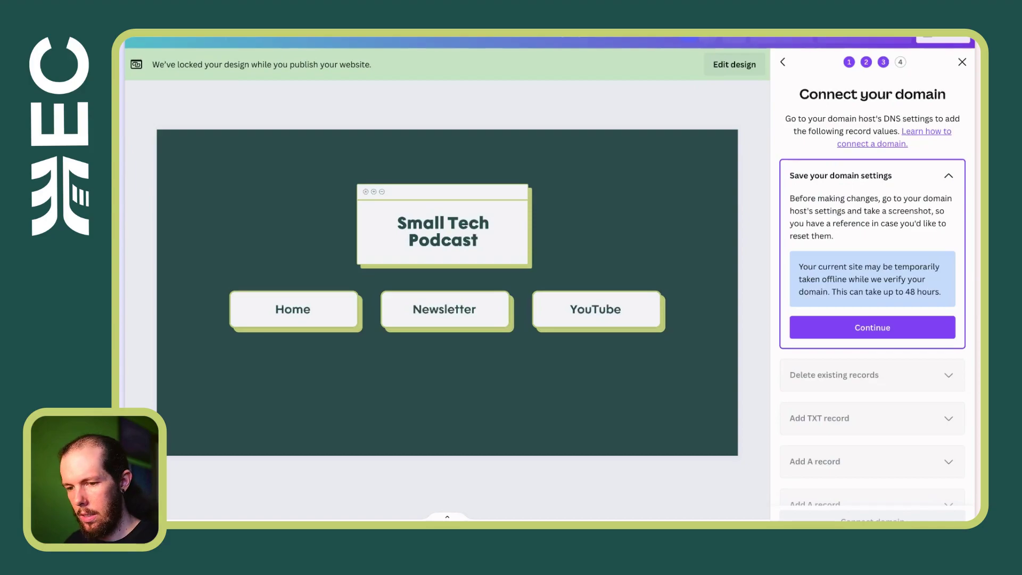
Open Cloudflare's DNS records page for ecdev.site
mouse_move(125, 137)
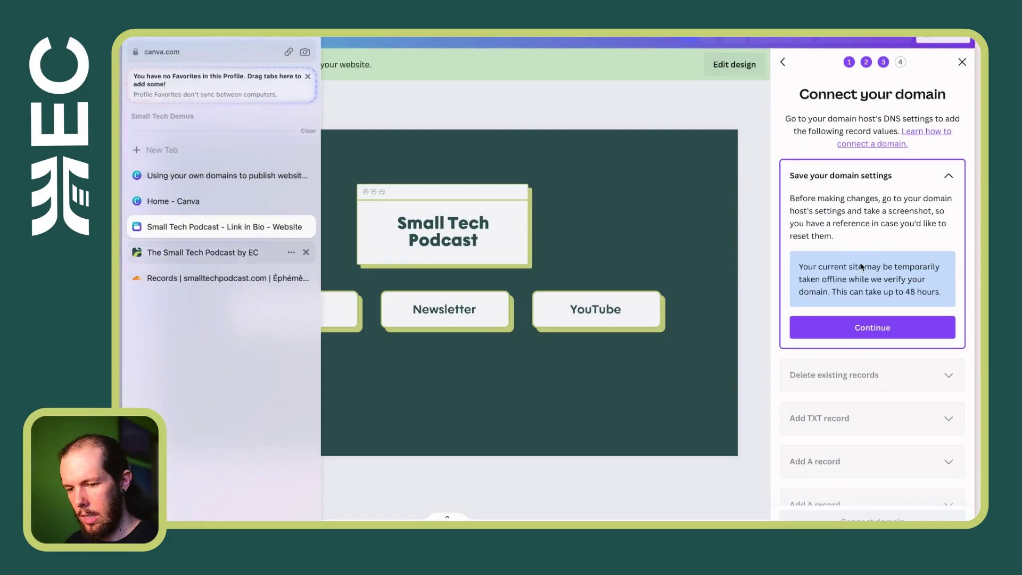
left_click(186, 278)
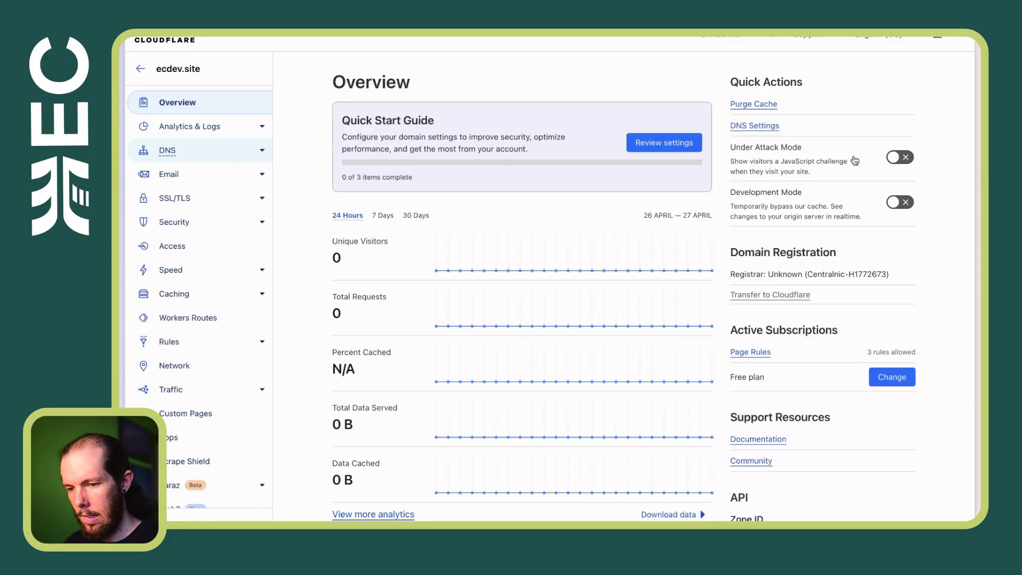
left_click(174, 150)
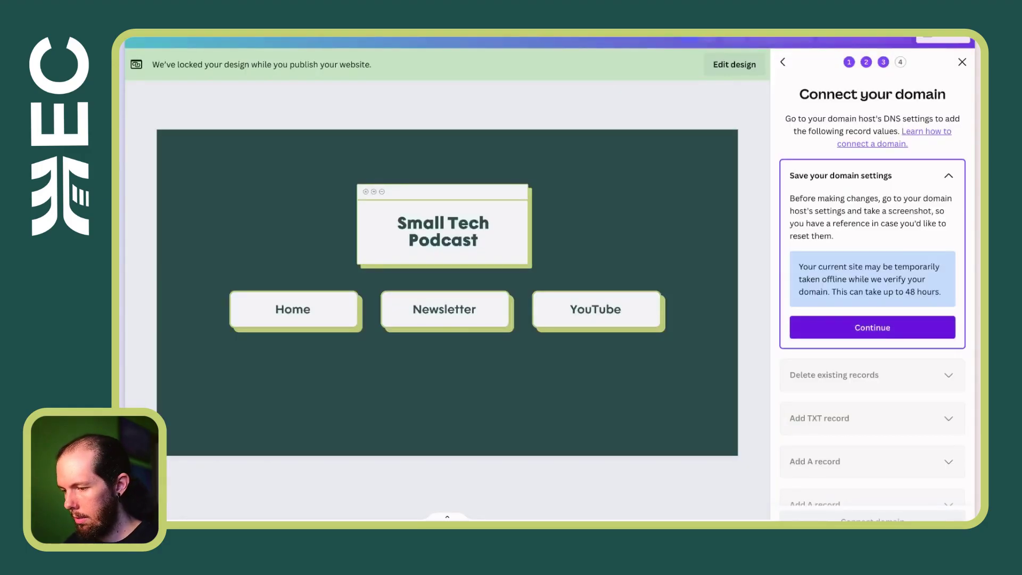
scroll(873, 298, "down", 1)
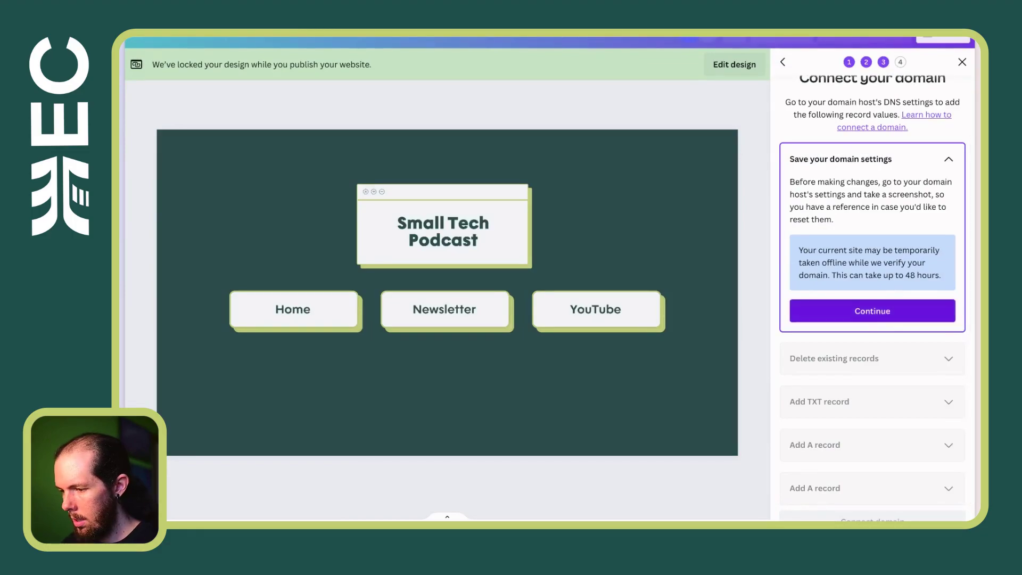
Mark the save-settings and delete-records steps done, and copy the TXT record name
left_click(872, 311)
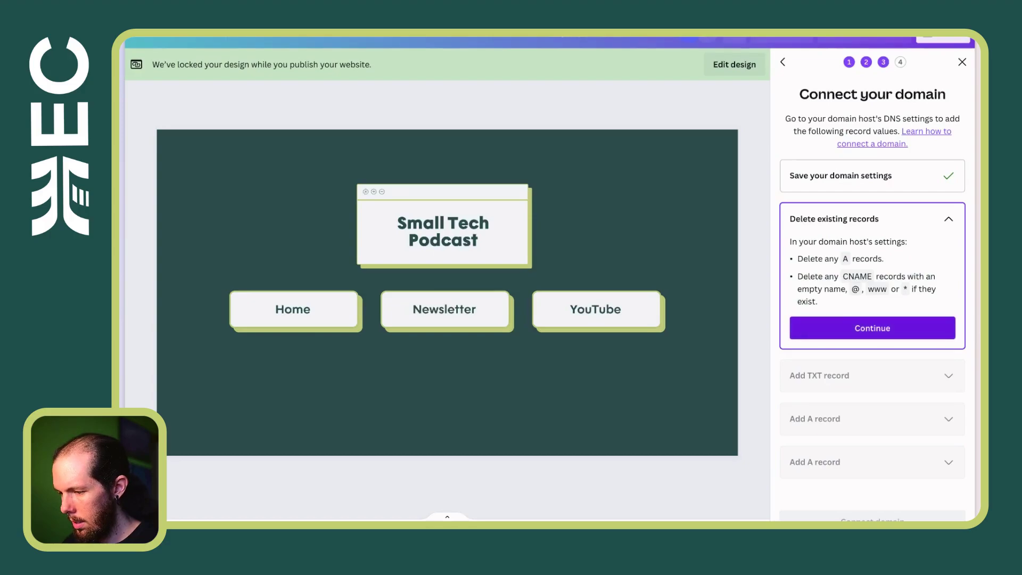
left_click(872, 328)
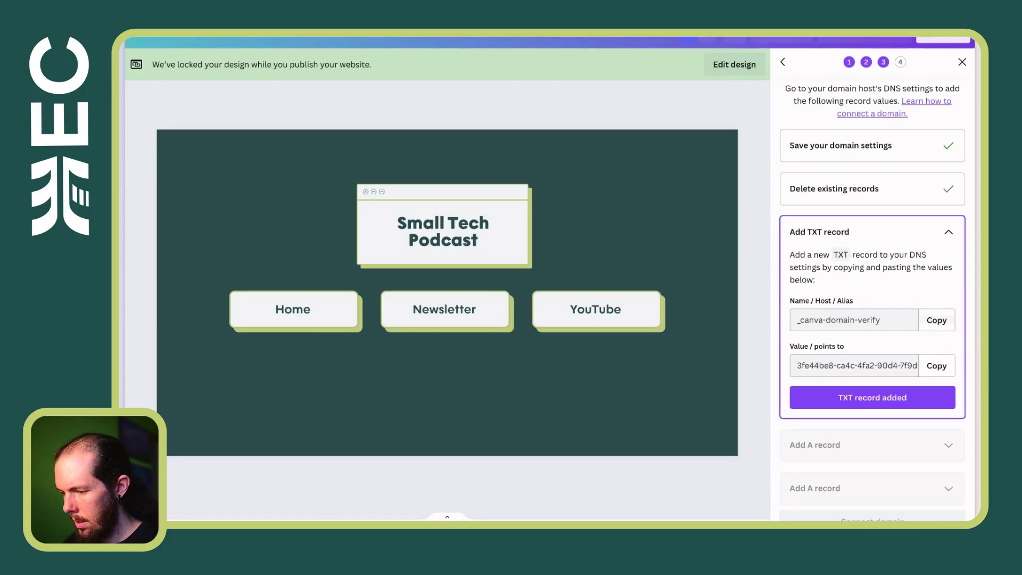
left_click(937, 320)
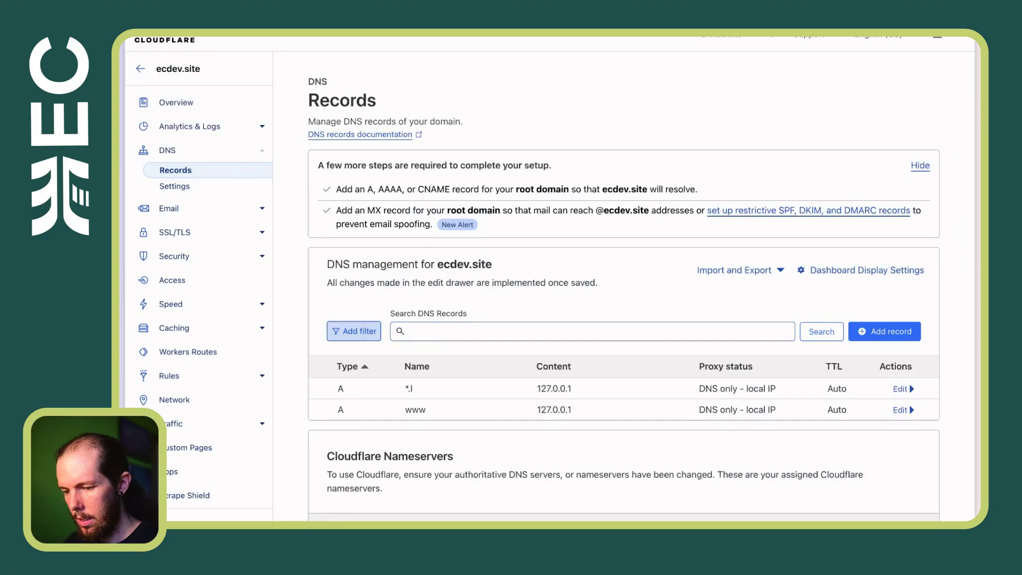
Add a Cloudflare TXT record _canva-domain-verify with Canva's verification value and save it
left_click(354, 330)
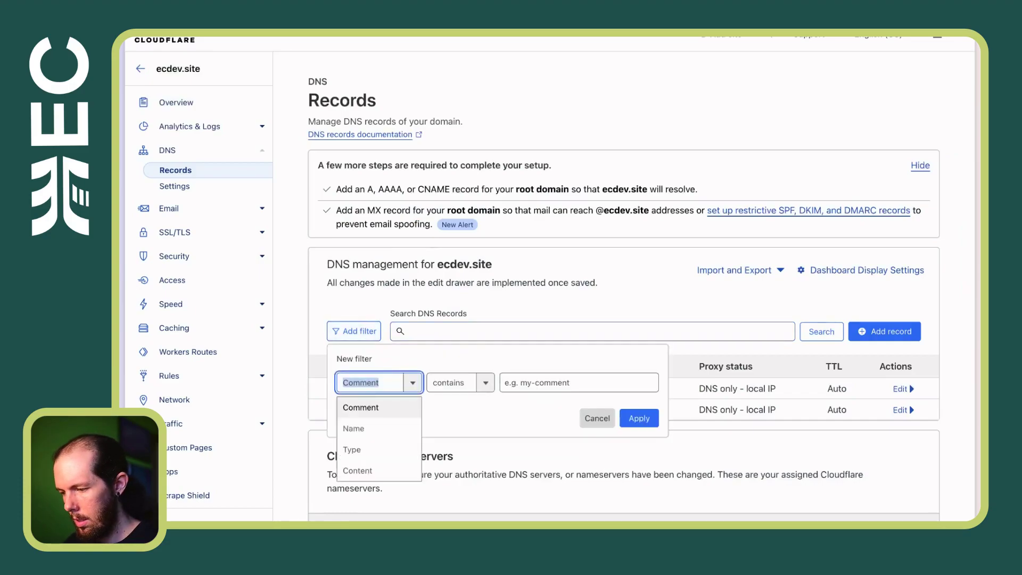
left_click(885, 331)
left_click(366, 405)
type("TXT")
key("Return")
key("Tab")
key("super+v")
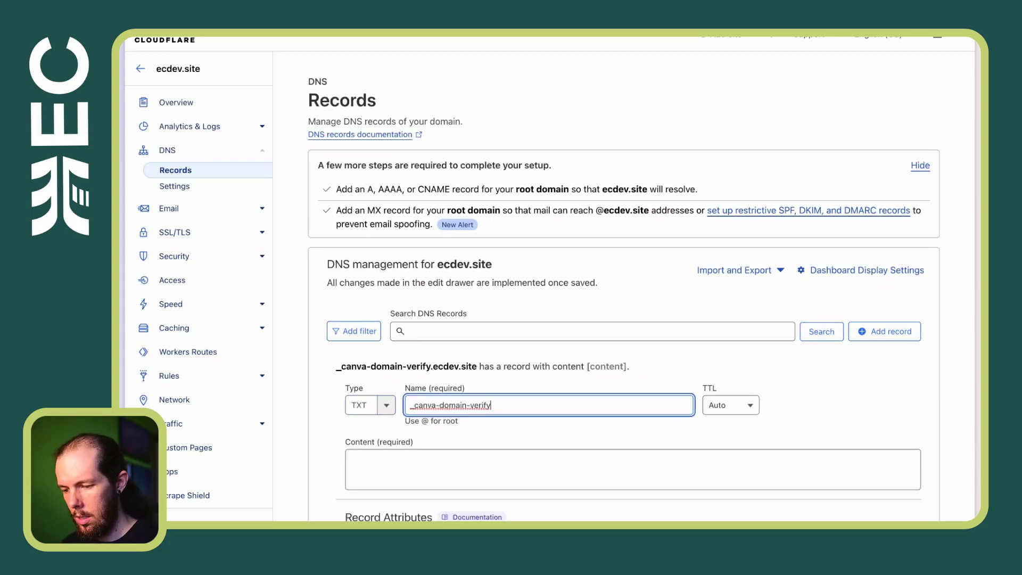
key("Tab")
key("Tab")
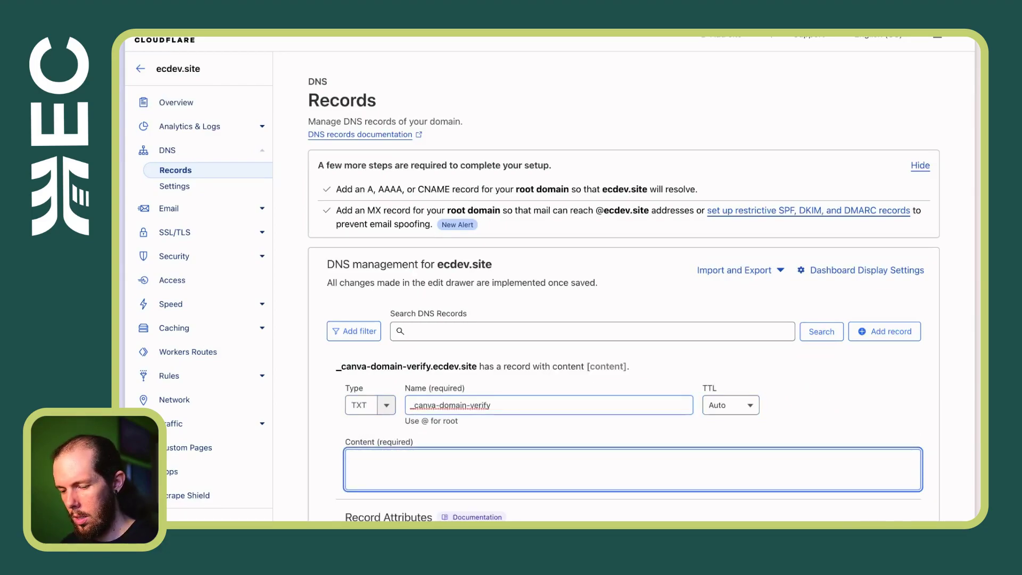
key("ctrl+shift+Tab")
left_click(936, 365)
key("alt+Tab")
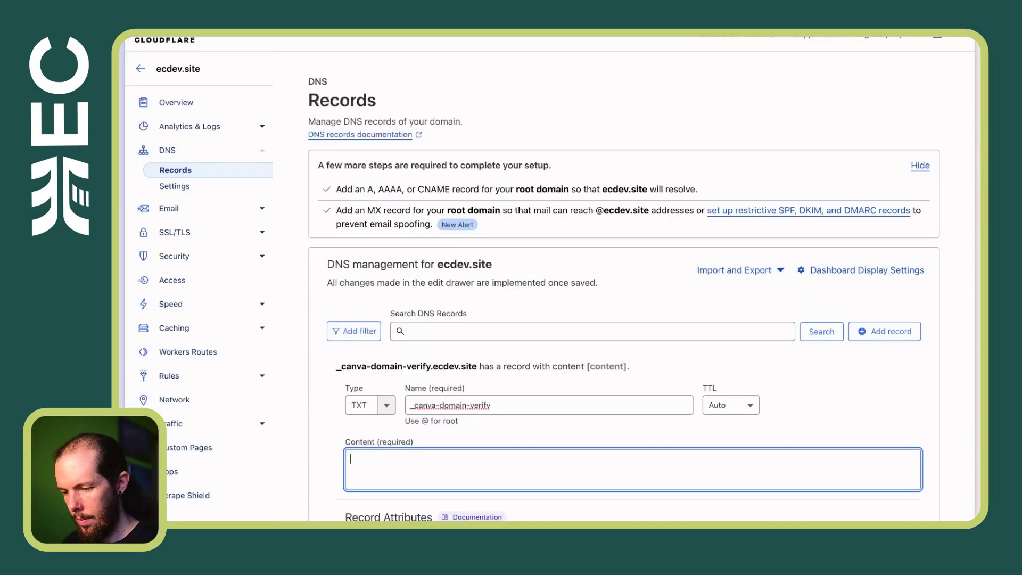
key("ctrl+v")
scroll(640, 285, "down", 4)
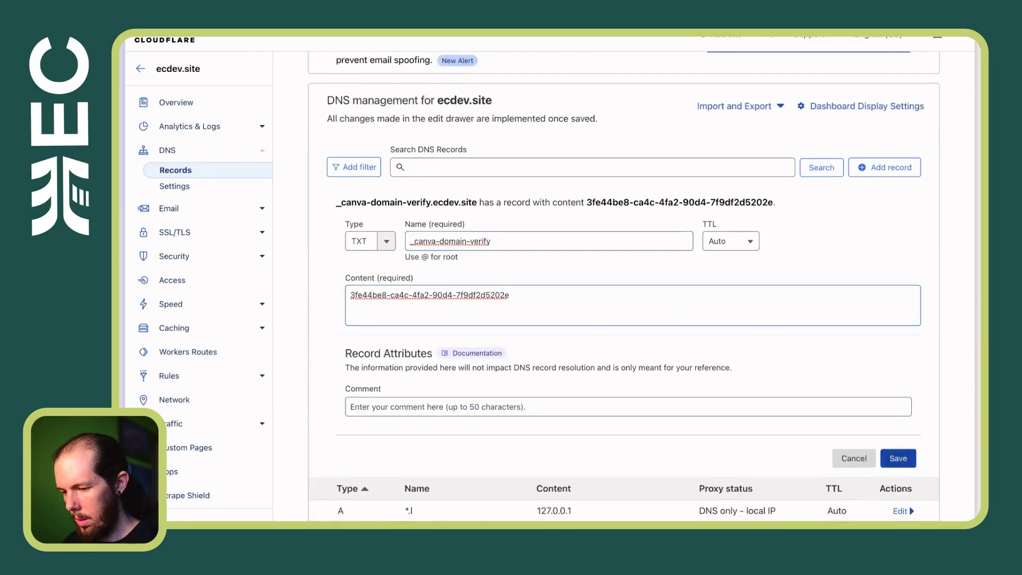
left_click(898, 459)
Start a new Cloudflare DNS record set to DNS only
left_click(884, 167)
key("ctrl+shift+Tab")
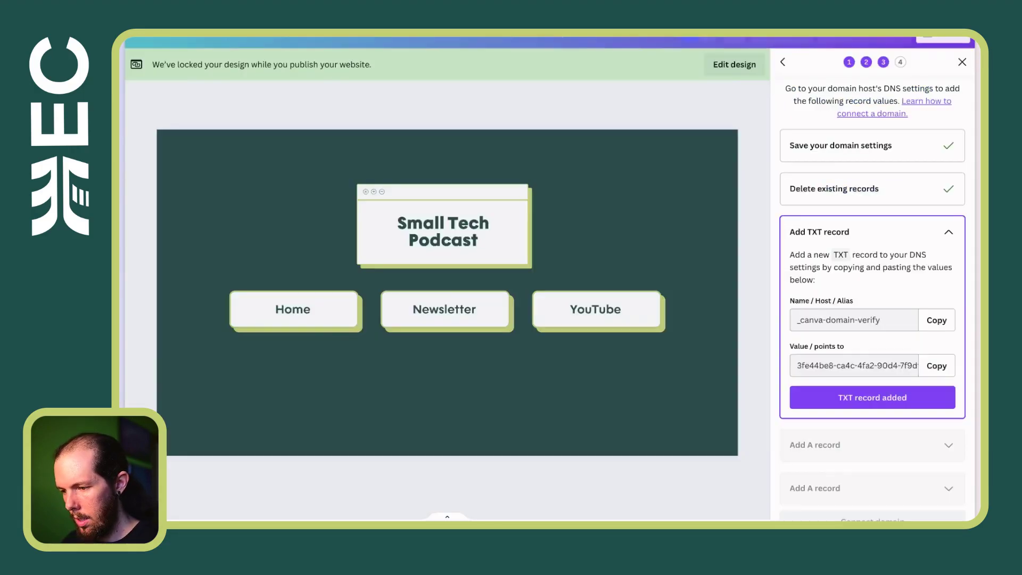
key("alt+Tab")
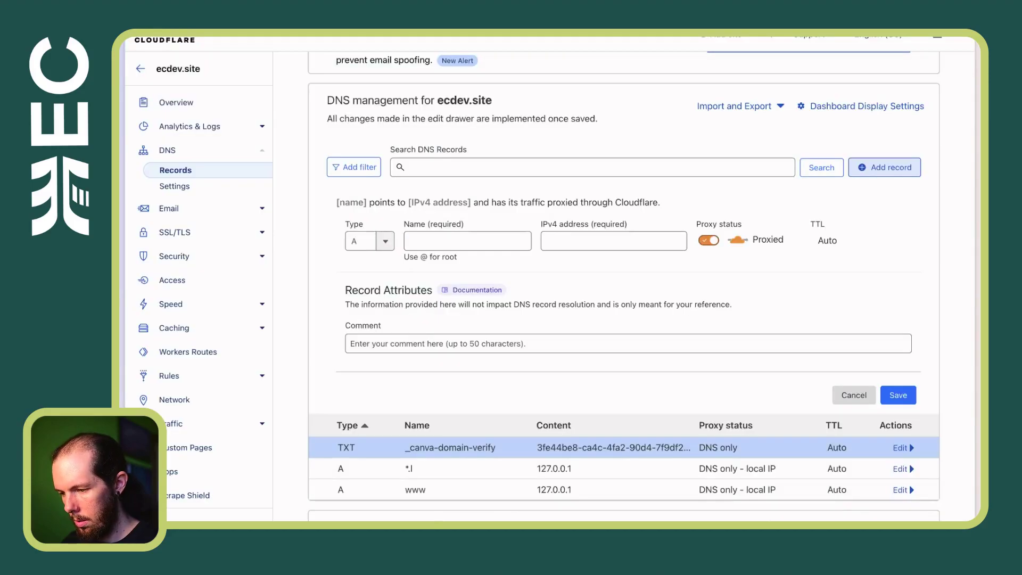
left_click(708, 240)
key("ctrl+shift+Tab")
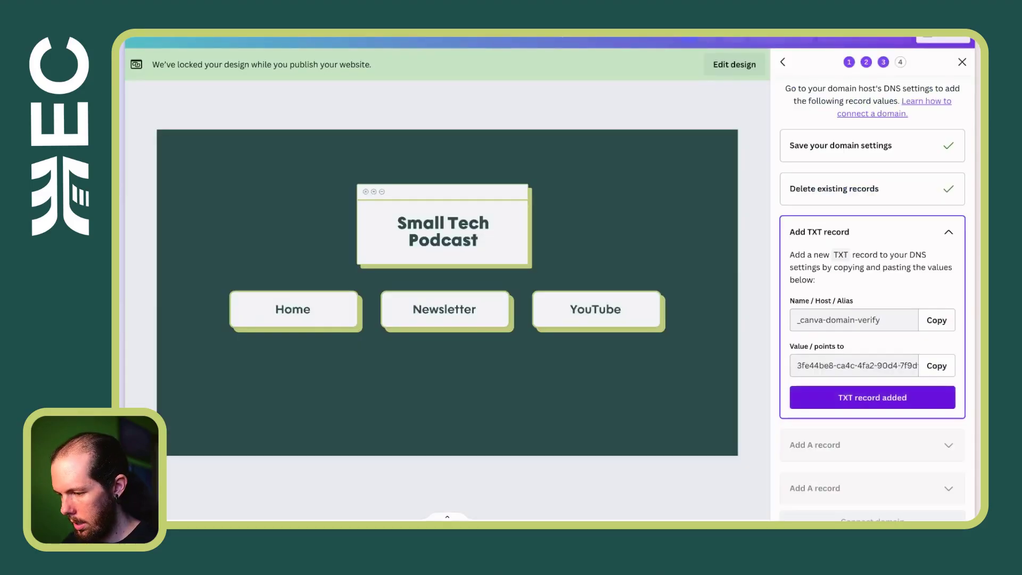
Add the root @ A record pointing to 103.169.142.0 and tick the TXT and first A steps
left_click(872, 398)
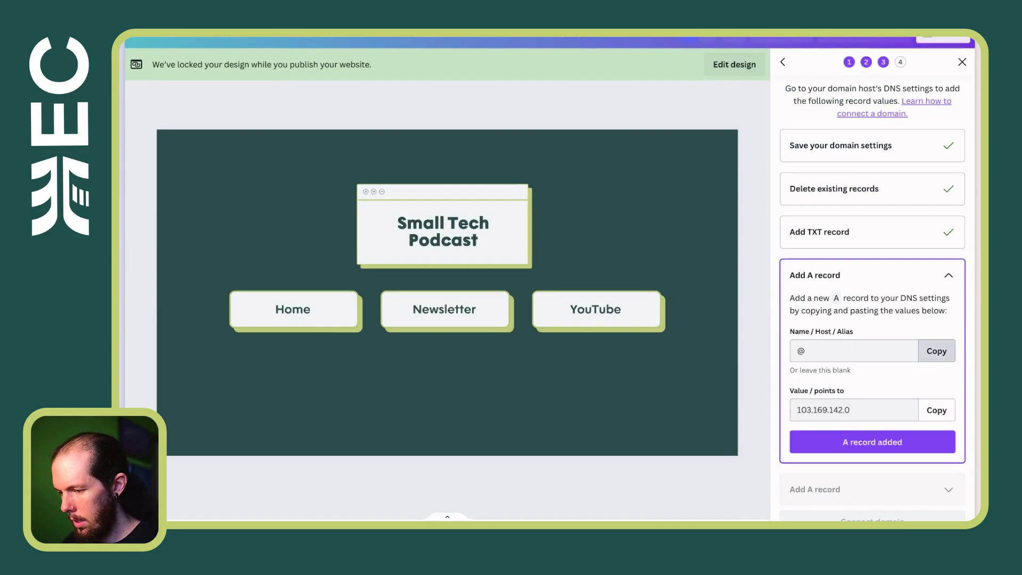
left_click(937, 351)
key("ctrl+Tab")
left_click(468, 242)
key("ctrl+v")
key("Tab")
key("alt+Tab")
left_click(936, 410)
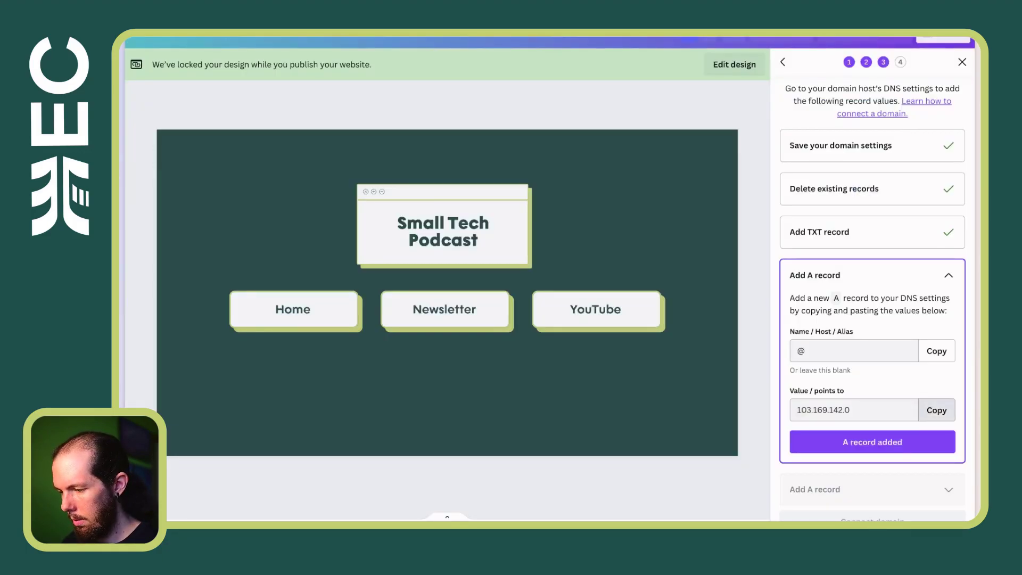
key("alt+Tab")
key("ctrl+v")
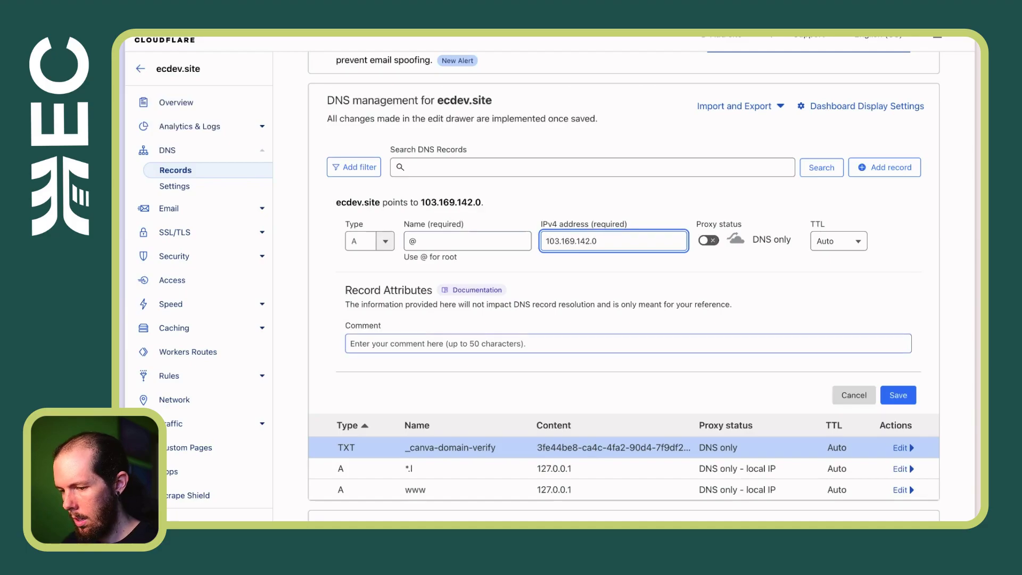
left_click(908, 396)
key("alt+Tab")
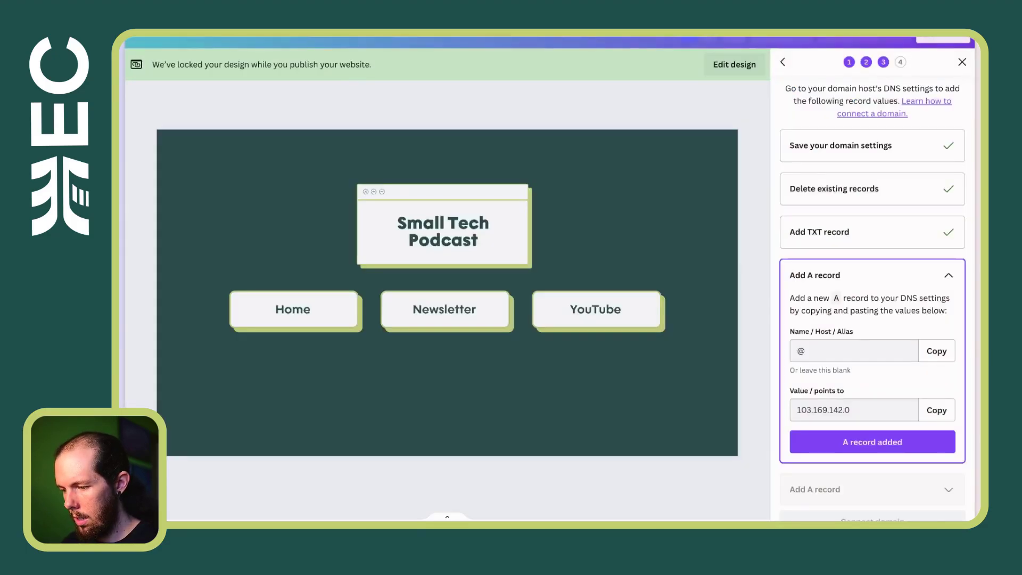
left_click(872, 442)
Add a DNS-only www A record pointing to 103.169.142.0 and tick the last Canva step
left_click(936, 406)
key("alt+Tab")
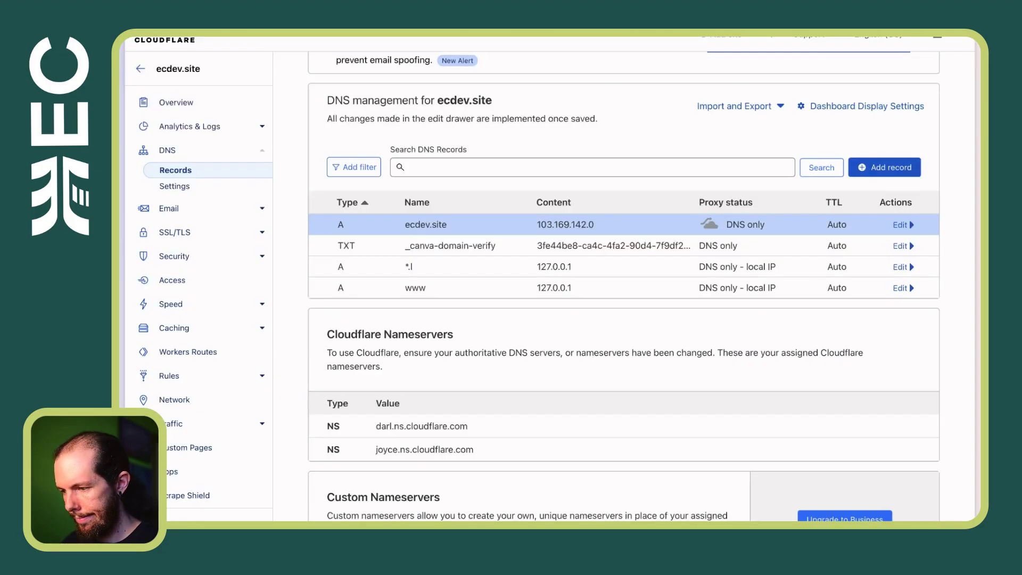
left_click(884, 167)
left_click(467, 241)
key("ctrl+v")
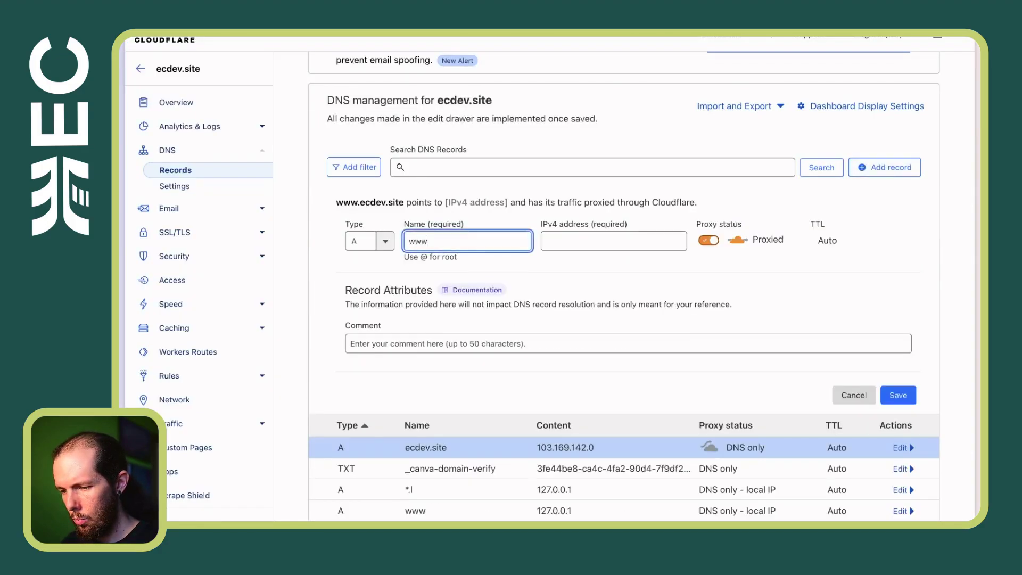
left_click(709, 240)
key("alt+Tab")
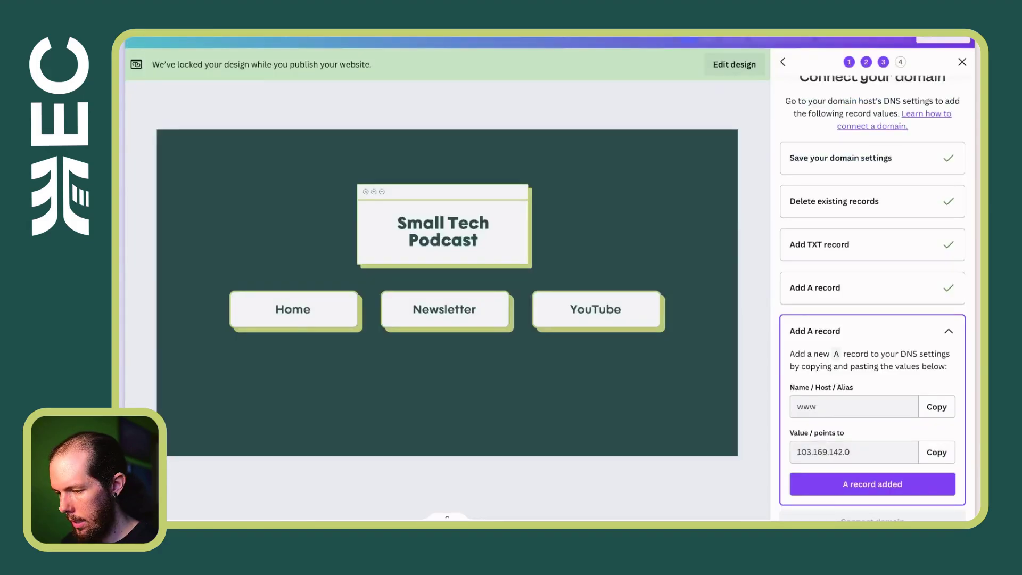
left_click(937, 452)
key("alt+Tab")
left_click(613, 241)
key("super+v")
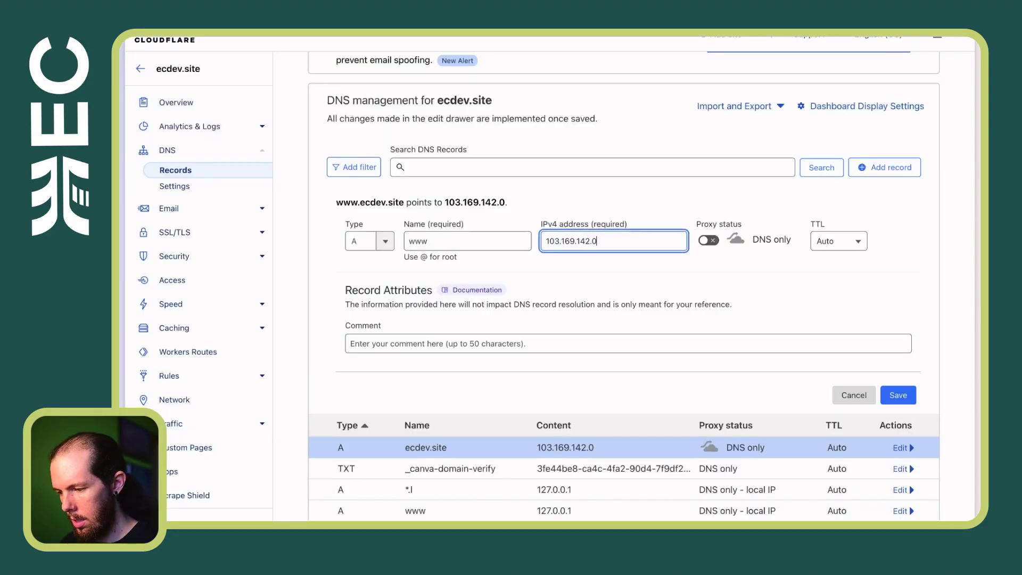
key("Return")
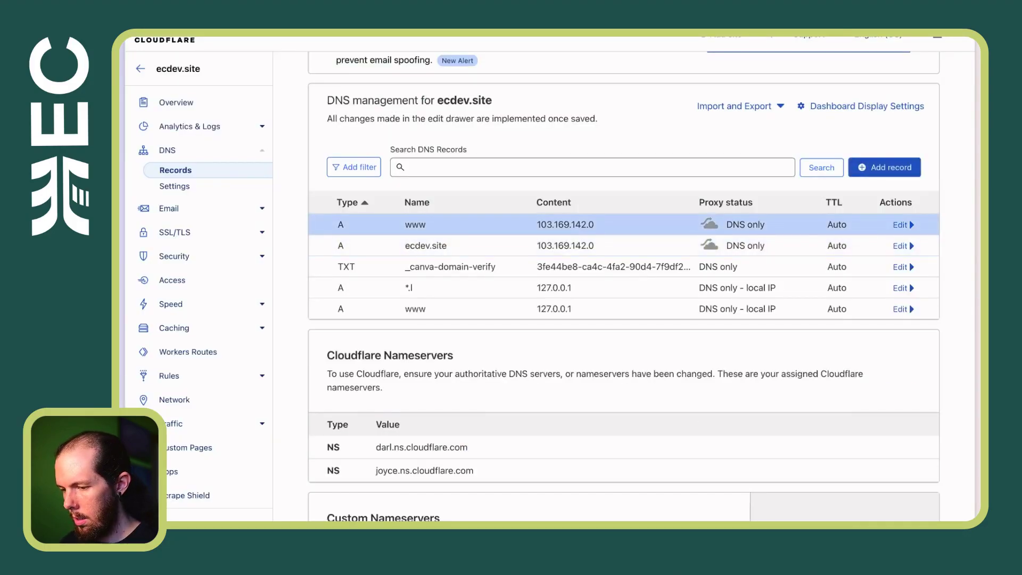
key("alt+Tab")
left_click(872, 484)
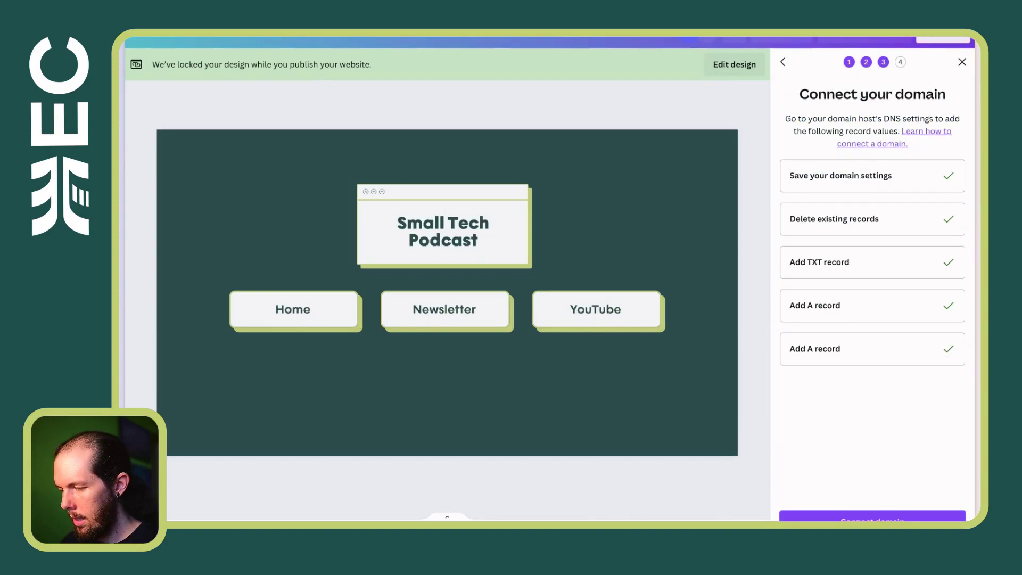
Switch back to Cloudflare's ecdev.site DNS records to finish the checklist tasks
key("alt+Tab")
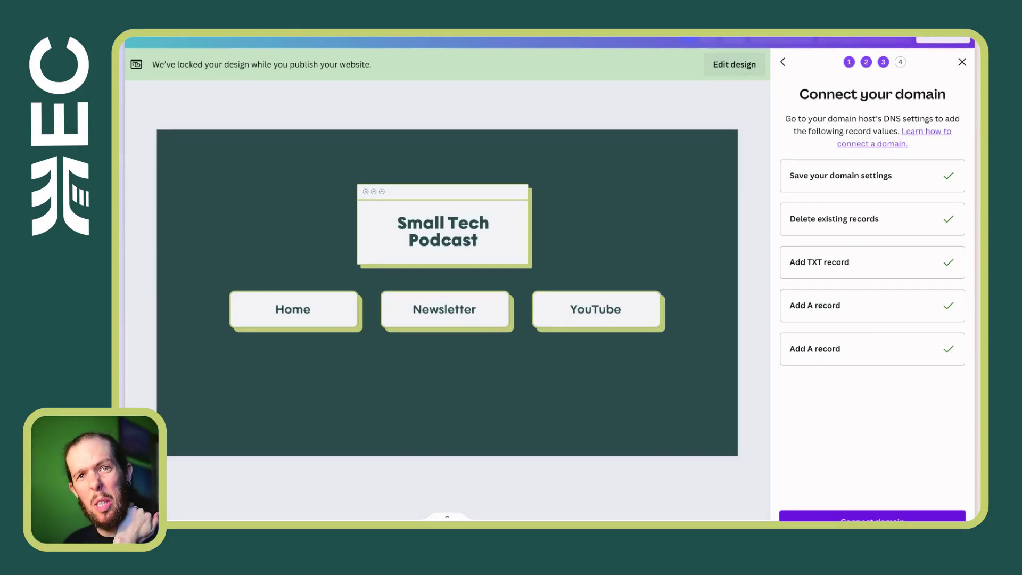
In the final review, hide the site from search engines and add the description 'Hello friends!'
left_click(872, 518)
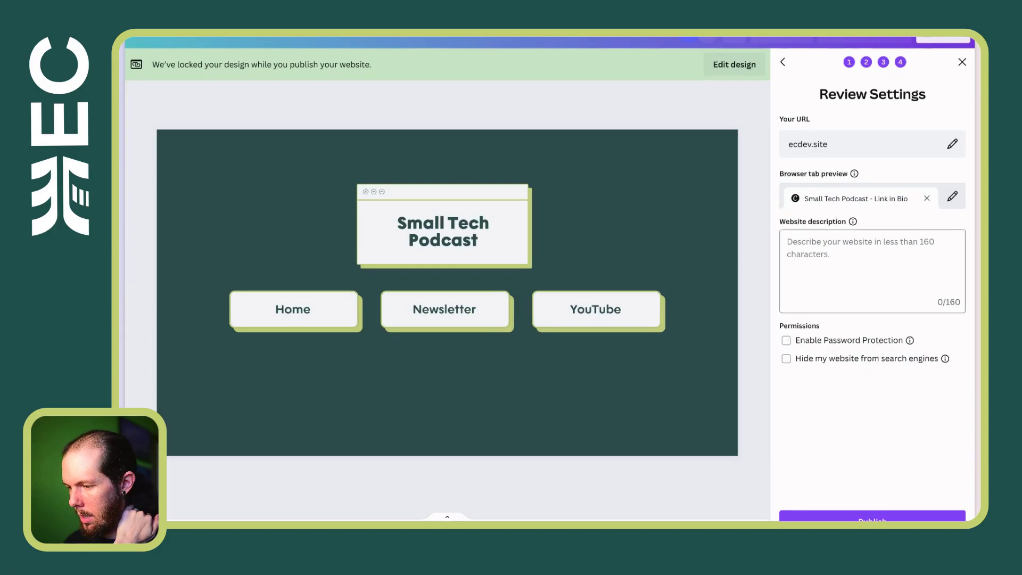
left_click(786, 359)
left_click(872, 271)
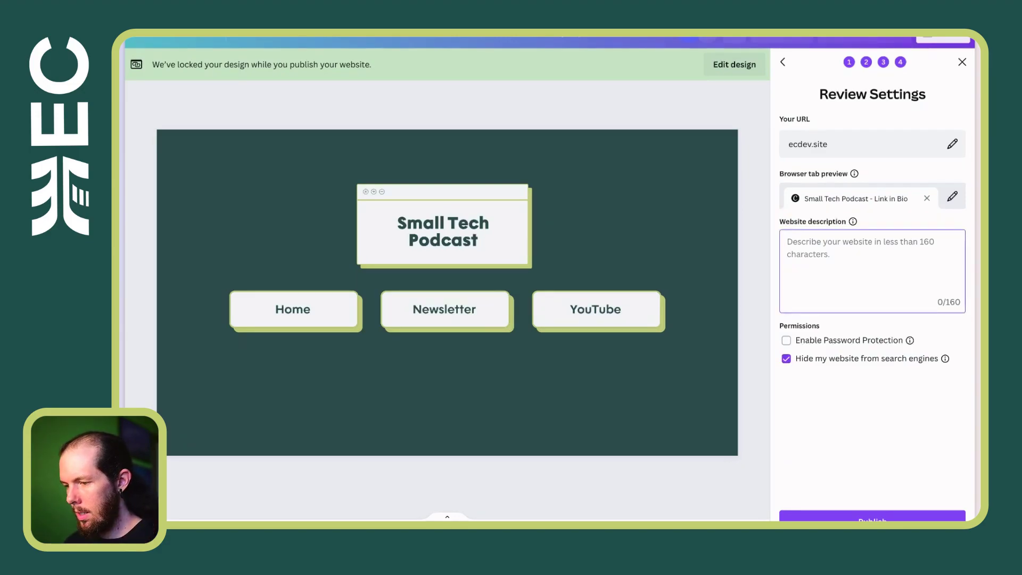
mouse_move(853, 221)
type("Th")
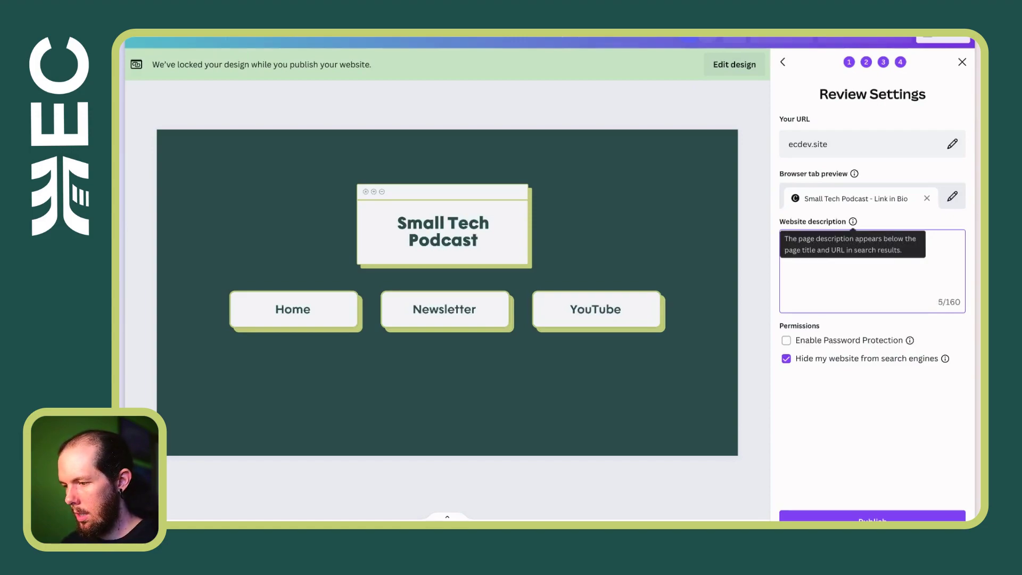
type("llo friends!")
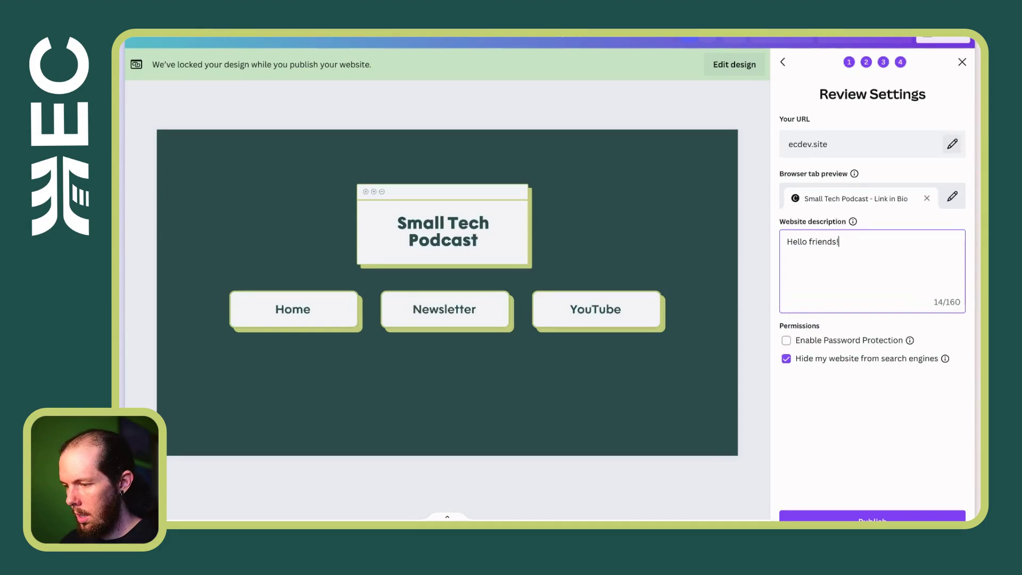
left_click(952, 144)
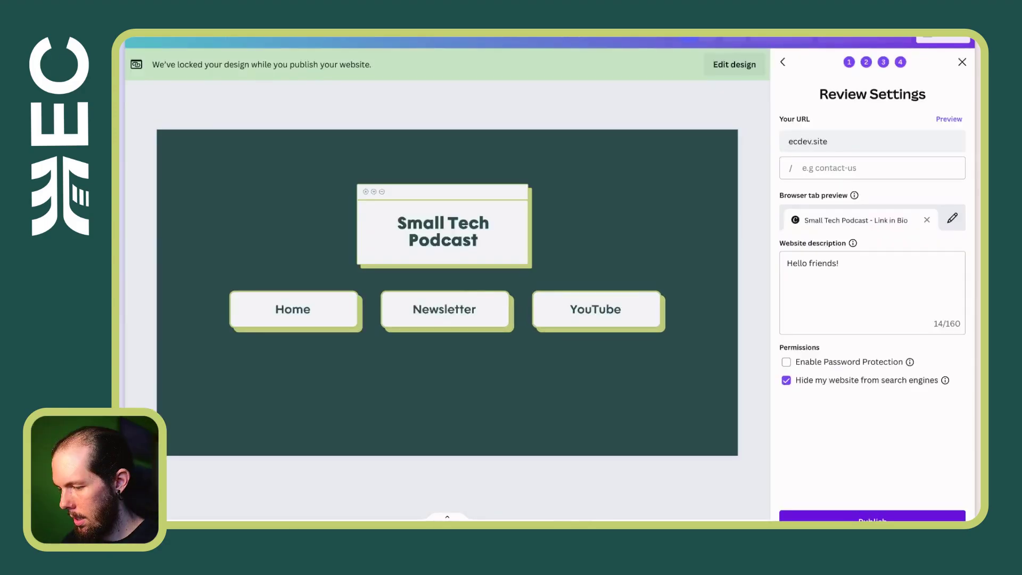
Publish the Small Tech Podcast website to ecdev.site
left_click(872, 517)
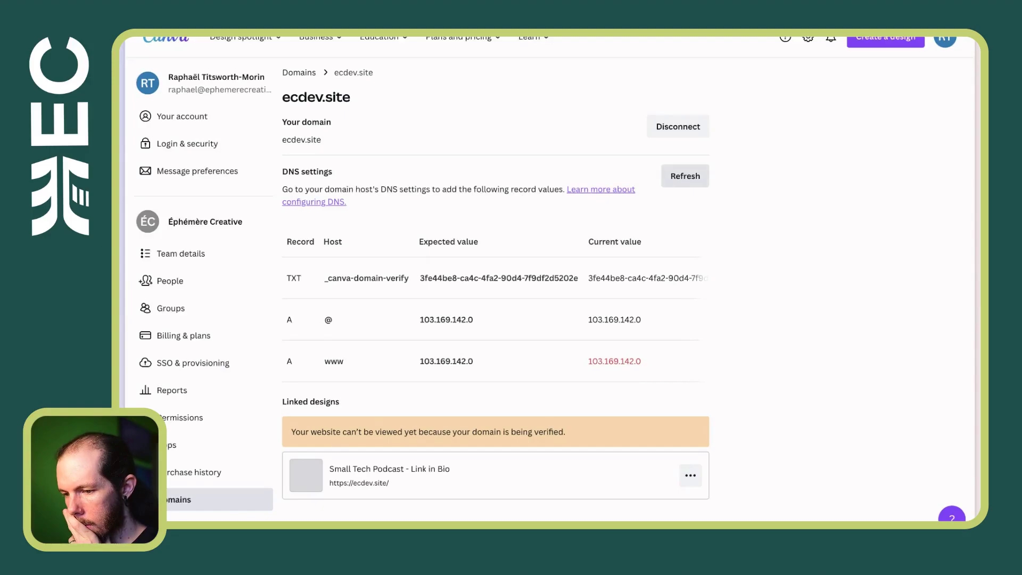
Refresh the DNS check, revealing the www record's current value of 127.0.0.1
left_click(683, 177)
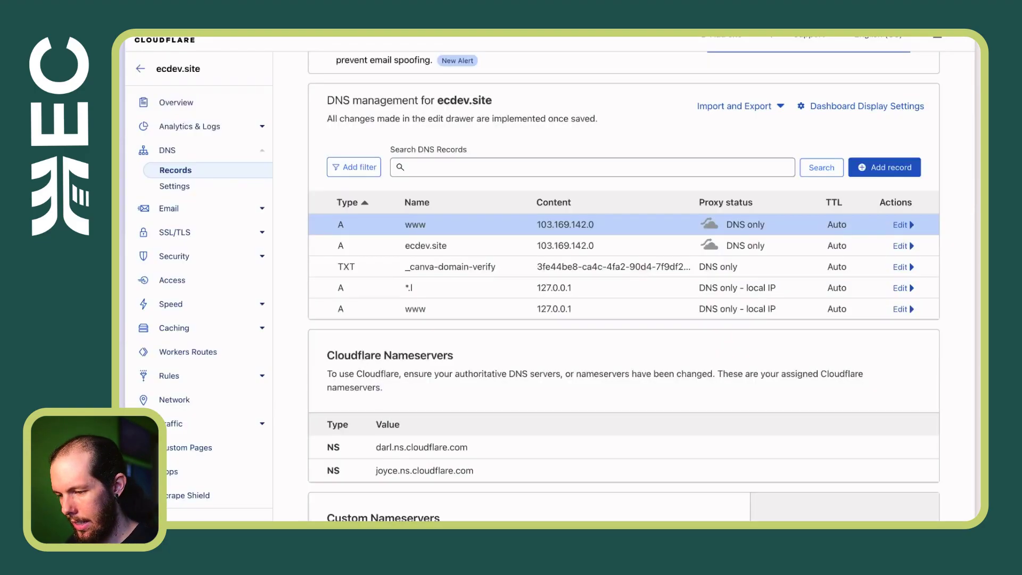
scroll(641, 286, "down", 1)
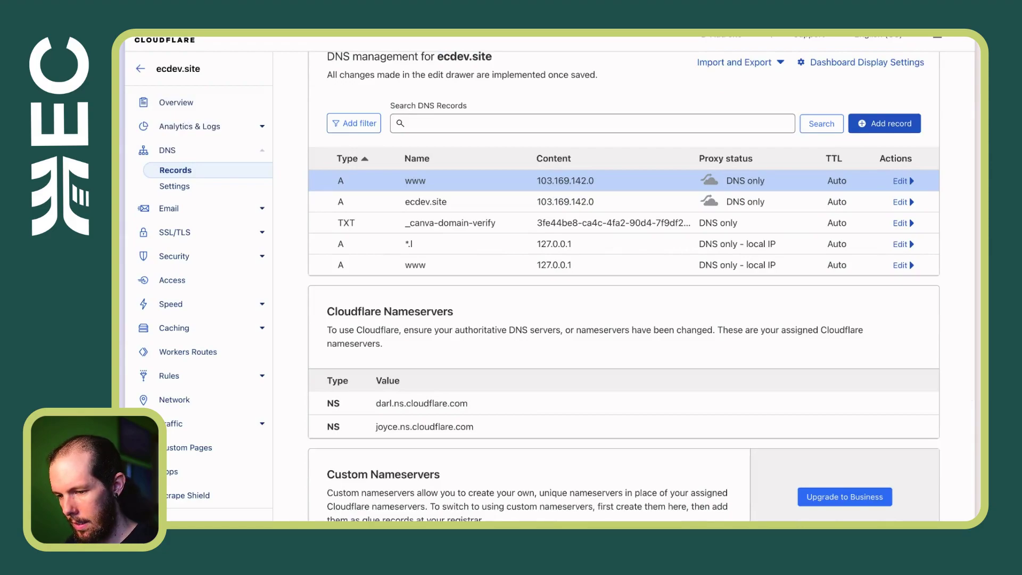
Delete the leftover www A record pointing to 127.0.0.1 in Cloudflare
left_click(900, 265)
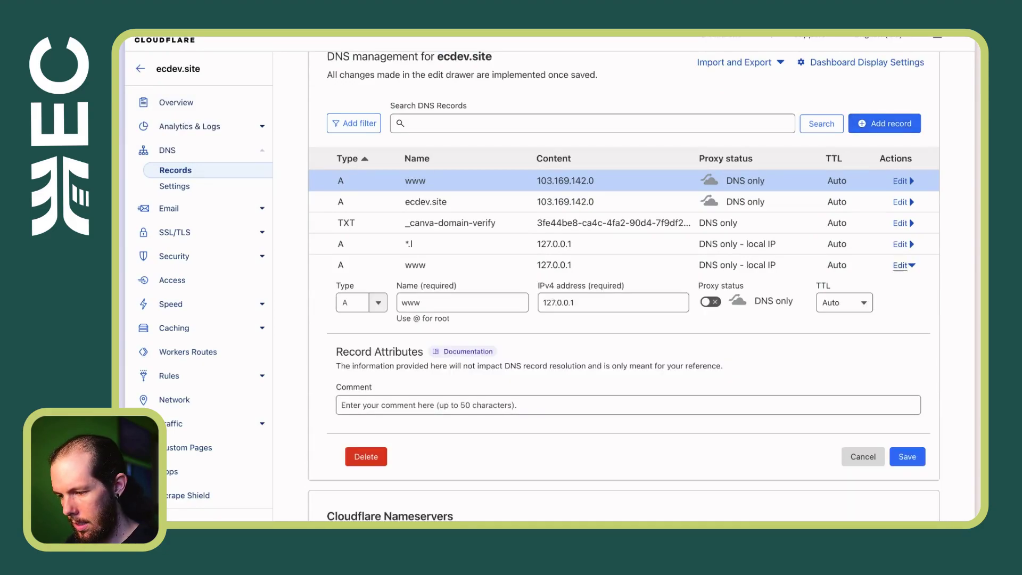
left_click(366, 456)
left_click(754, 332)
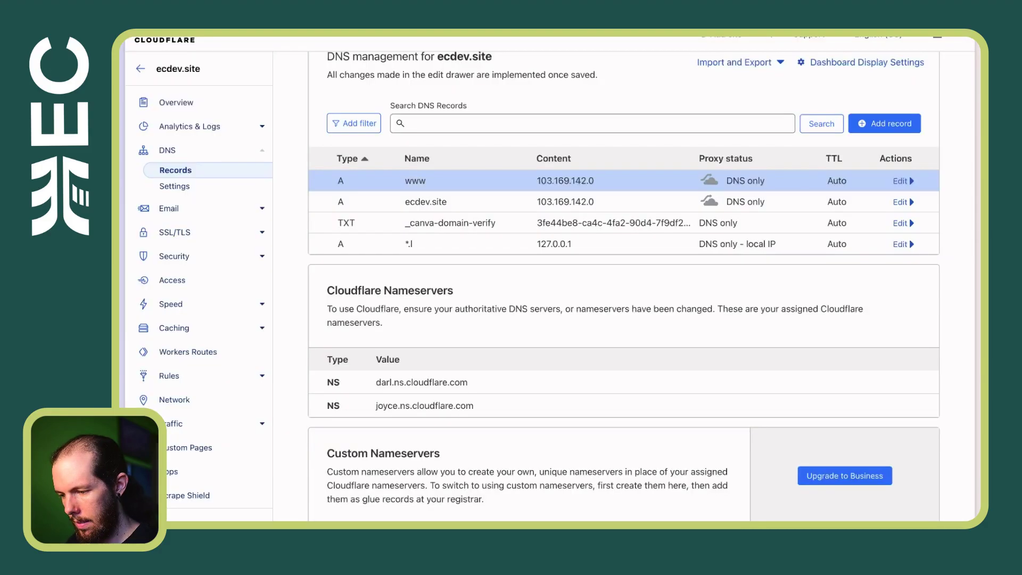
key("ctrl+Tab")
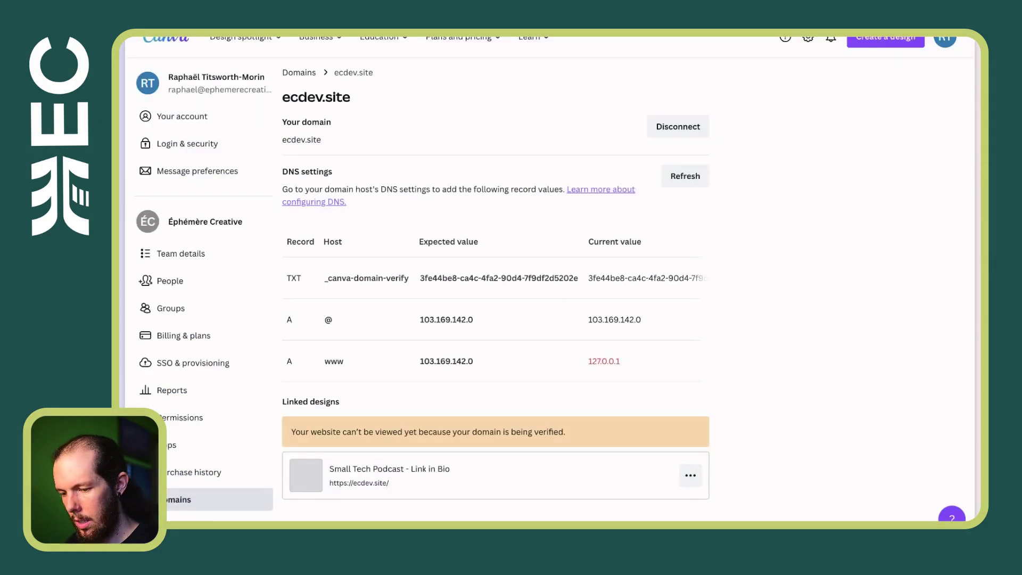
Refresh the www value to 103.169.142.0 and copy the 'domain is being verified' notice
left_click(685, 176)
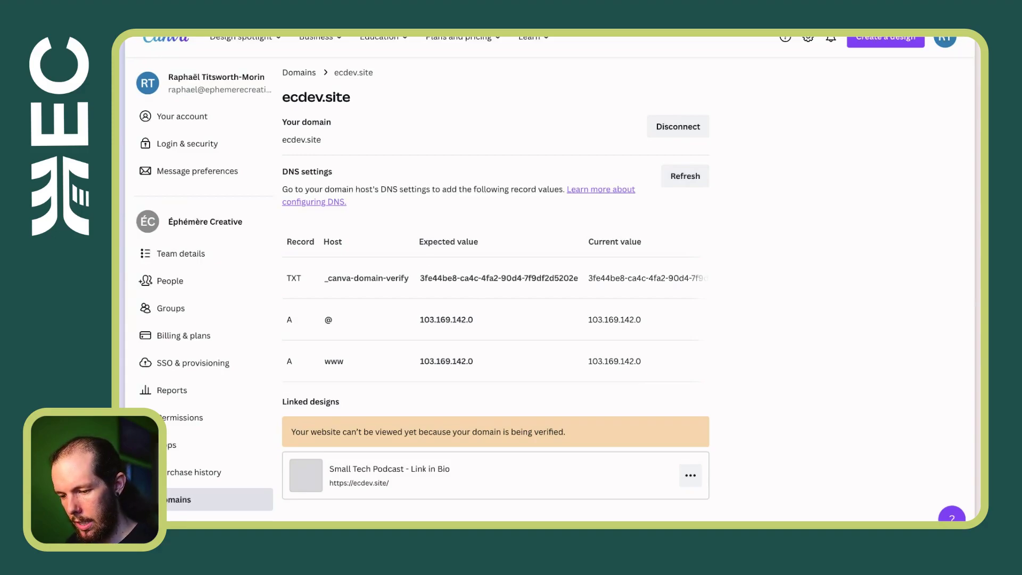
left_click_drag(325, 432, 509, 432)
left_click(509, 431)
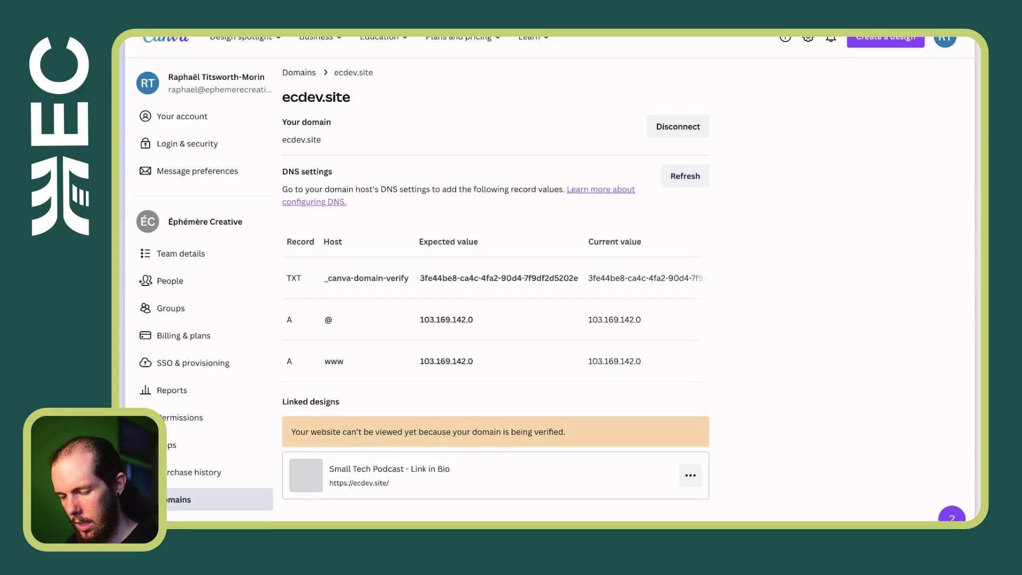
triple_click(501, 432)
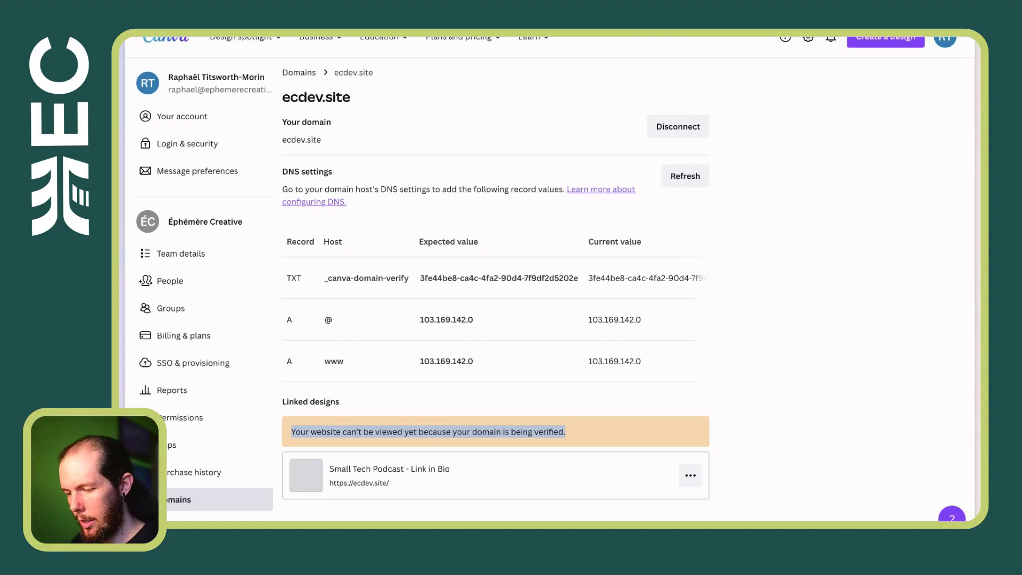
left_click(690, 475)
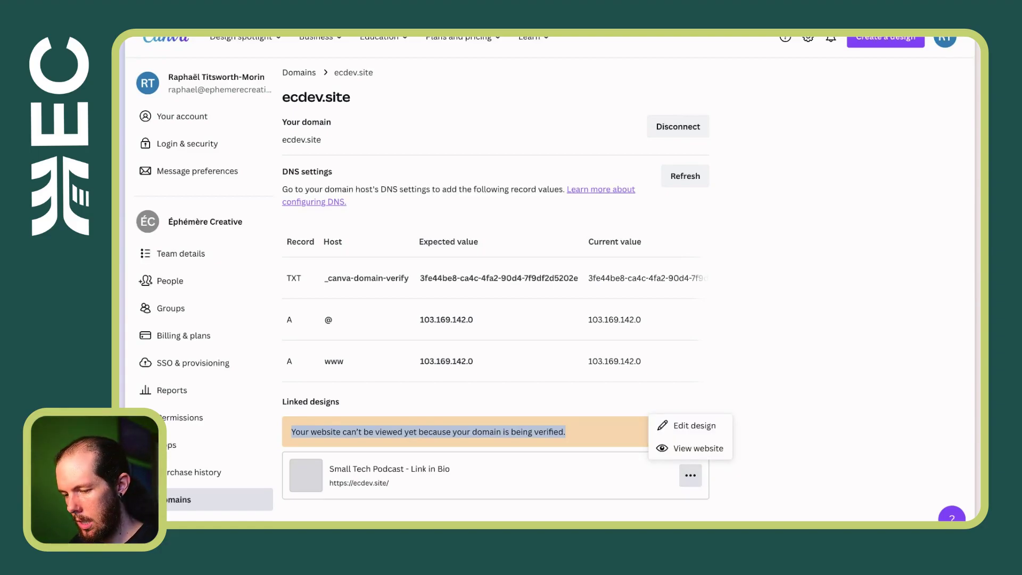
left_click(798, 405)
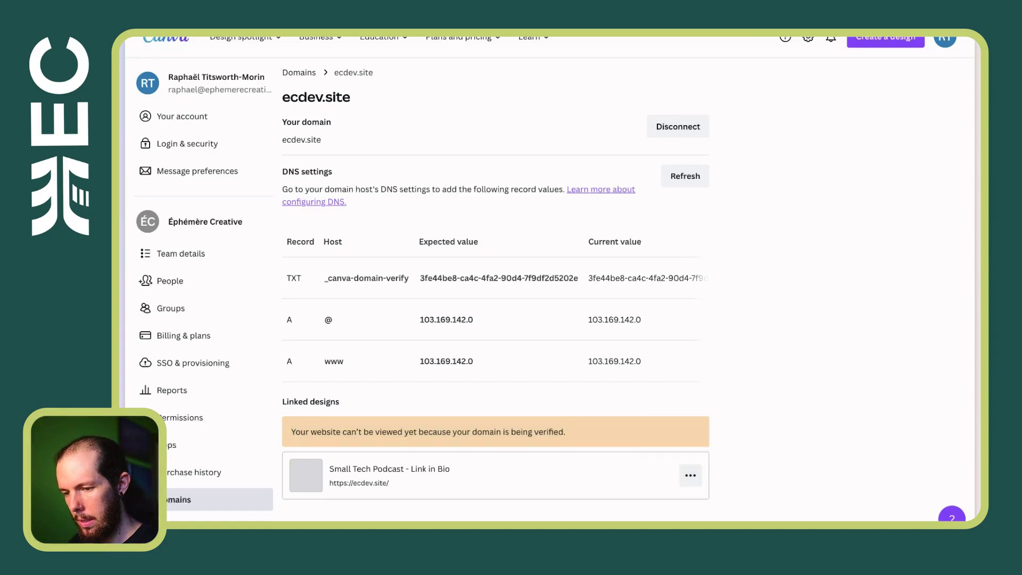
triple_click(428, 432)
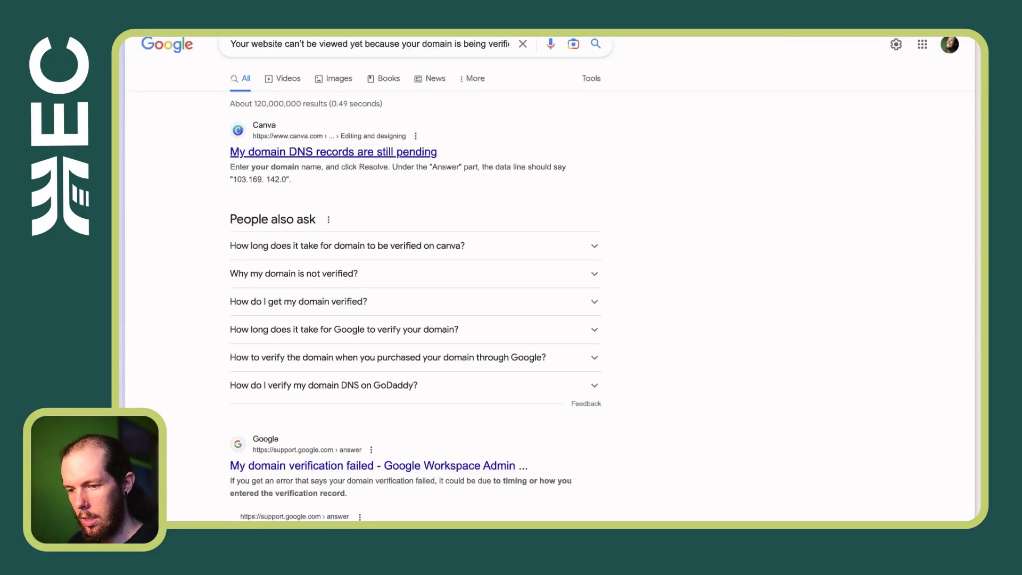
Open and scroll Canva's 'My domain DNS records are still pending' help article
left_click(333, 152)
scroll(521, 287, "down", 20)
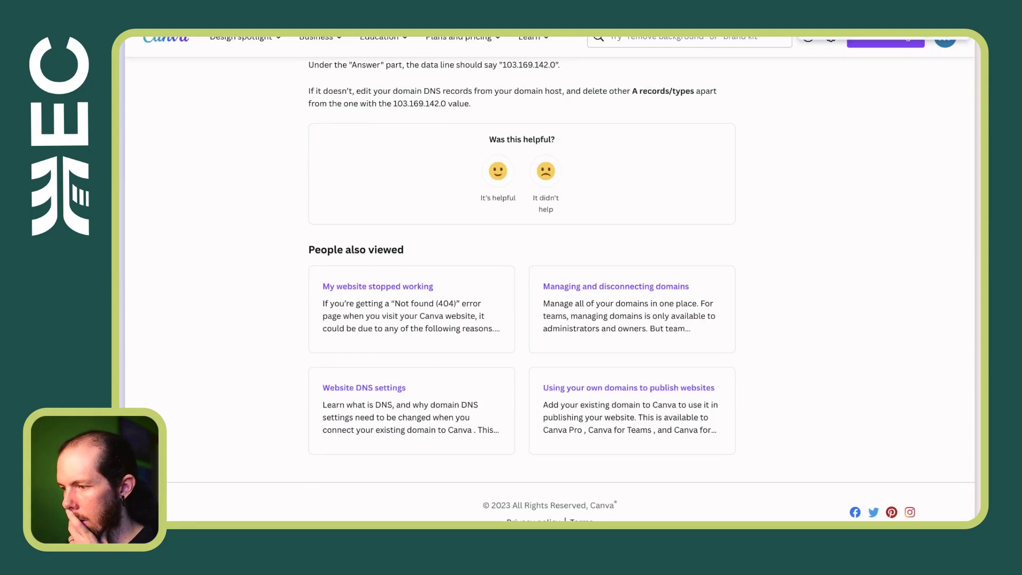
Search the article for 'verif' to read the 'Verify your DNS A record' section
type("verif")
scroll(522, 287, "down", 2)
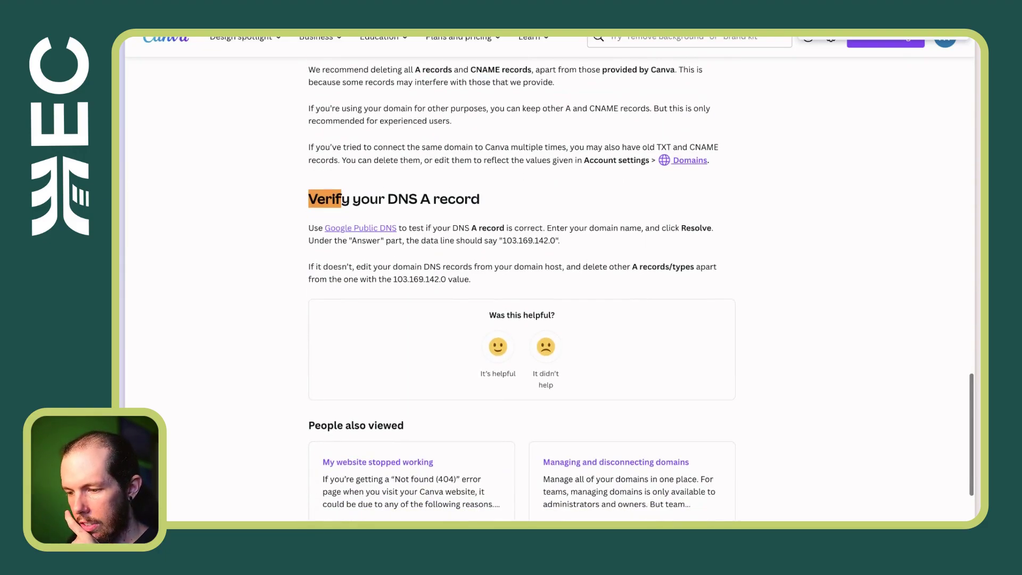
scroll(522, 287, "down", 1)
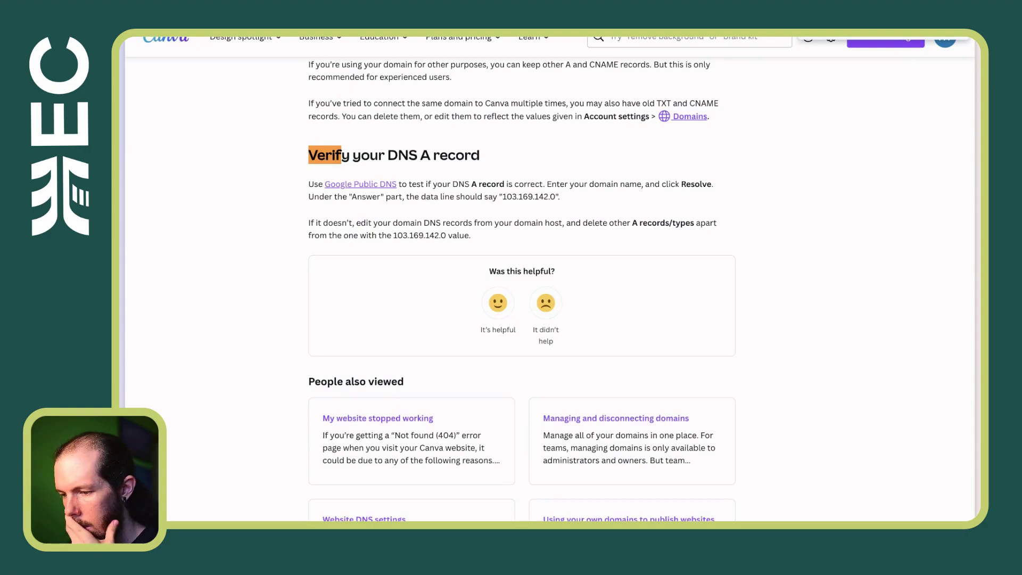
scroll(521, 288, "up", 2)
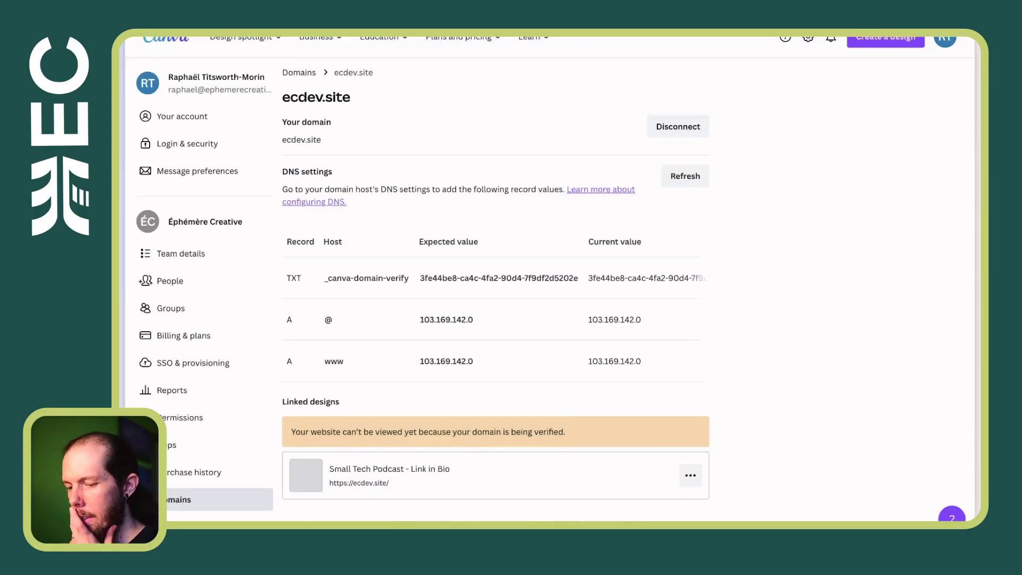
Refresh the DNS check until the TXT and both A records show CONNECTED
triple_click(486, 432)
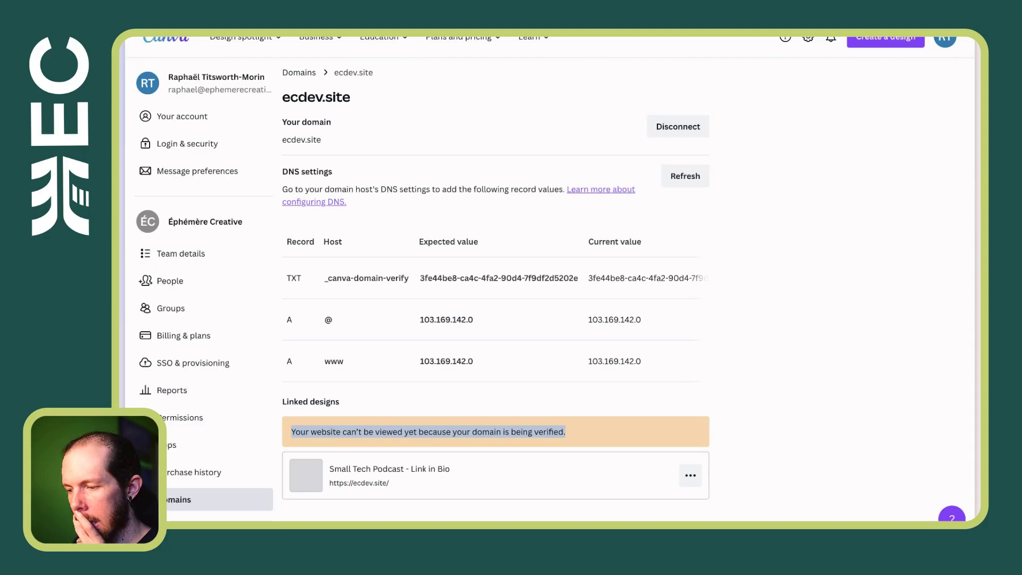
left_click(685, 176)
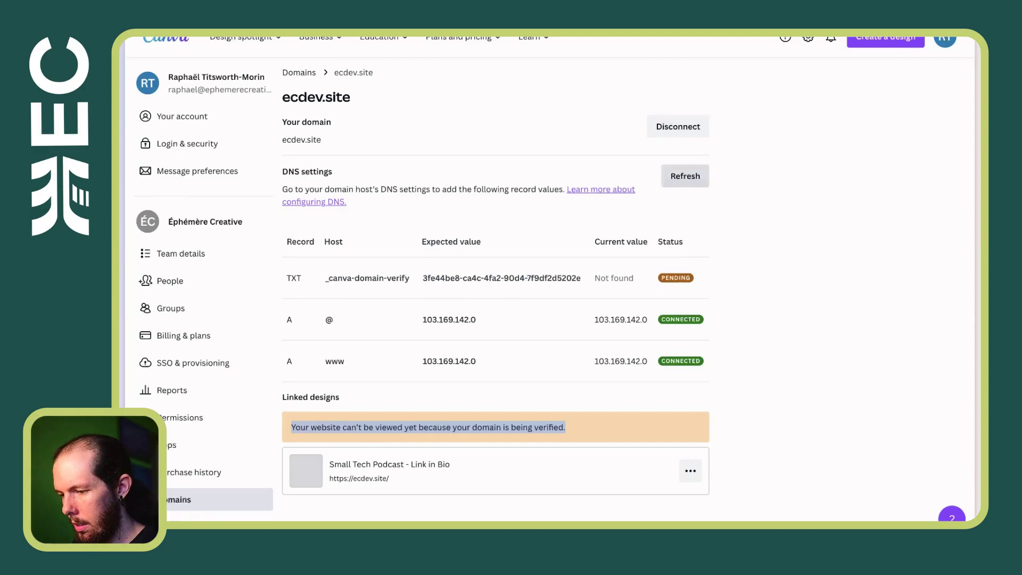
left_click(685, 177)
scroll(495, 319, "right", 3)
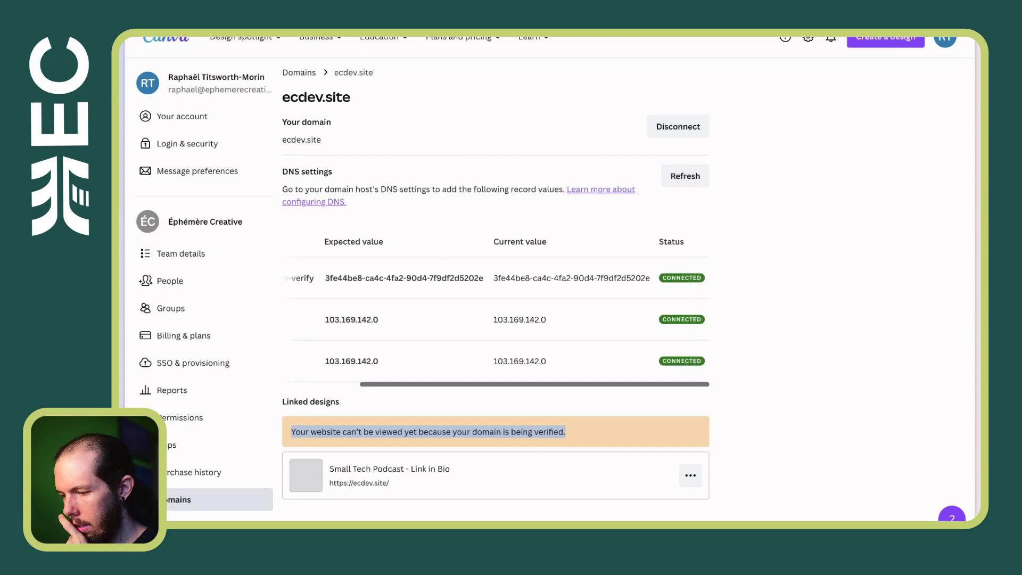
left_click_drag(323, 317, 693, 361)
left_click(693, 362)
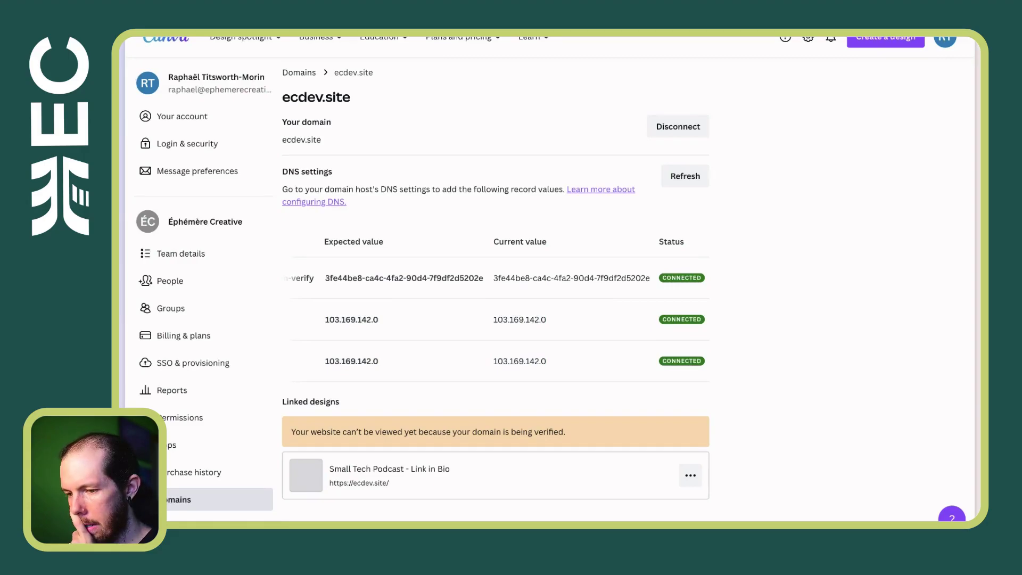
triple_click(486, 431)
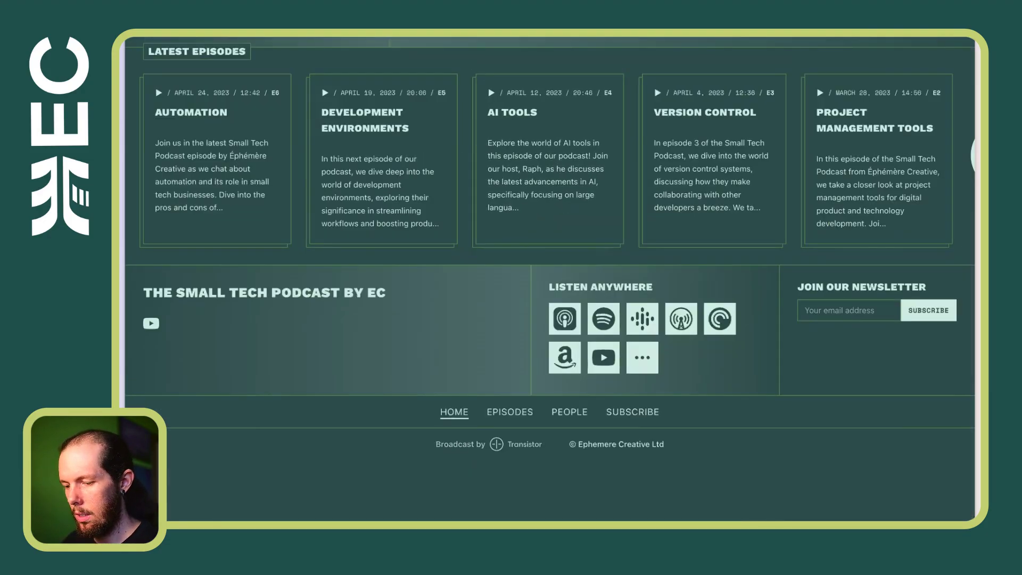
Browse Transistor's homepage from features through pricing to the footer and the hosted podcast site
left_click(489, 444)
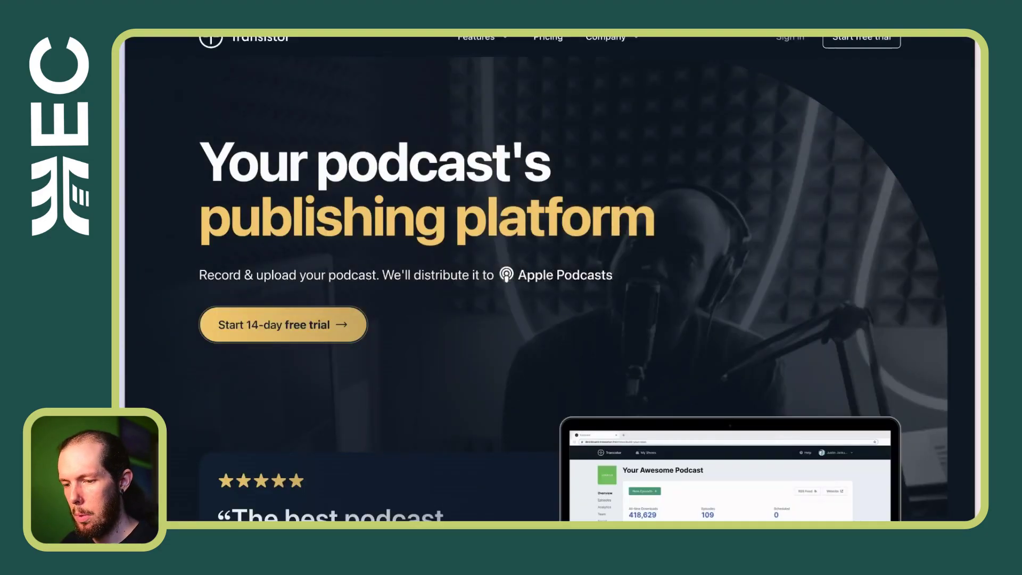
scroll(550, 276, "down", 6)
scroll(550, 277, "down", 10)
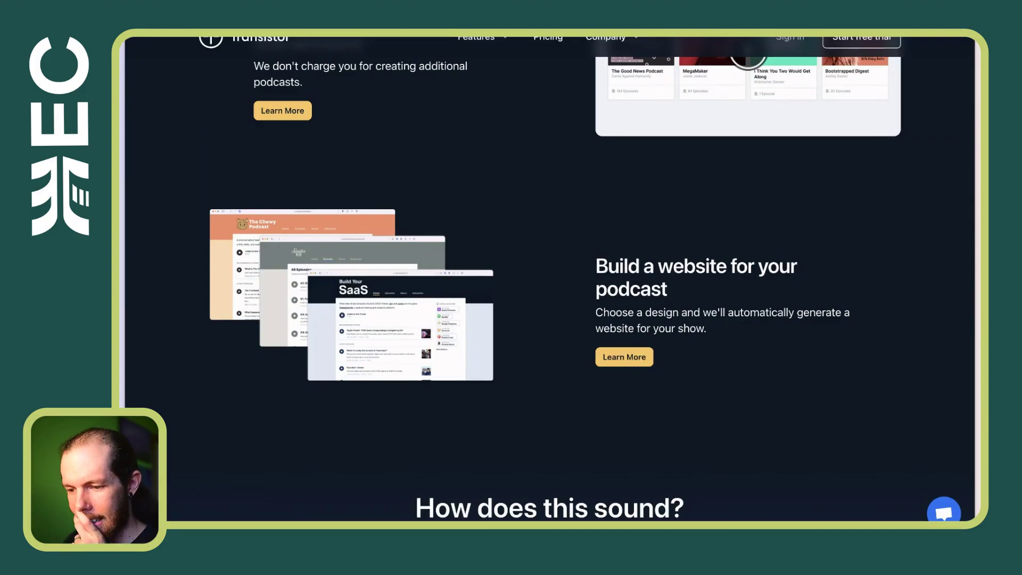
scroll(549, 277, "down", 2)
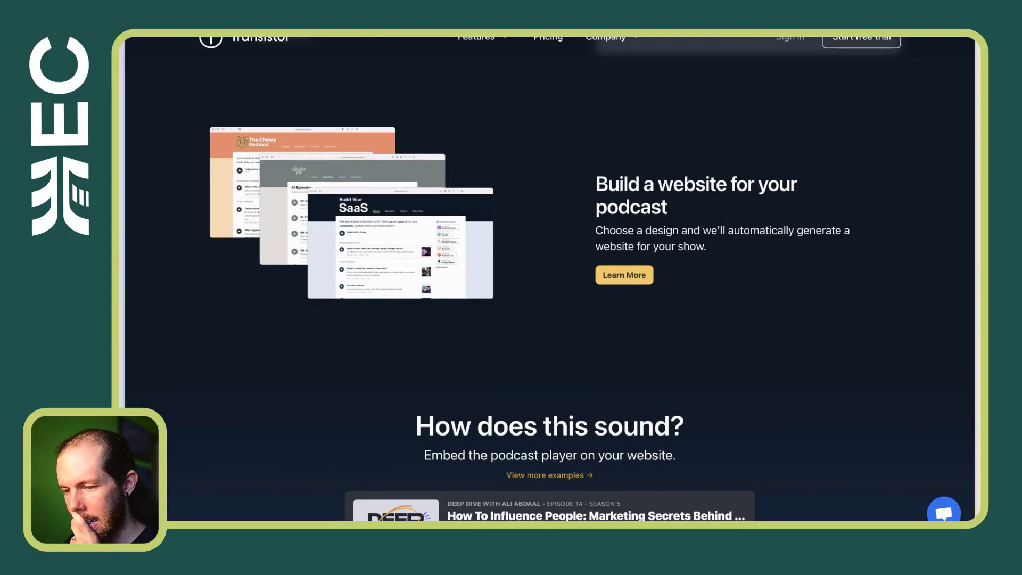
scroll(549, 276, "down", 10)
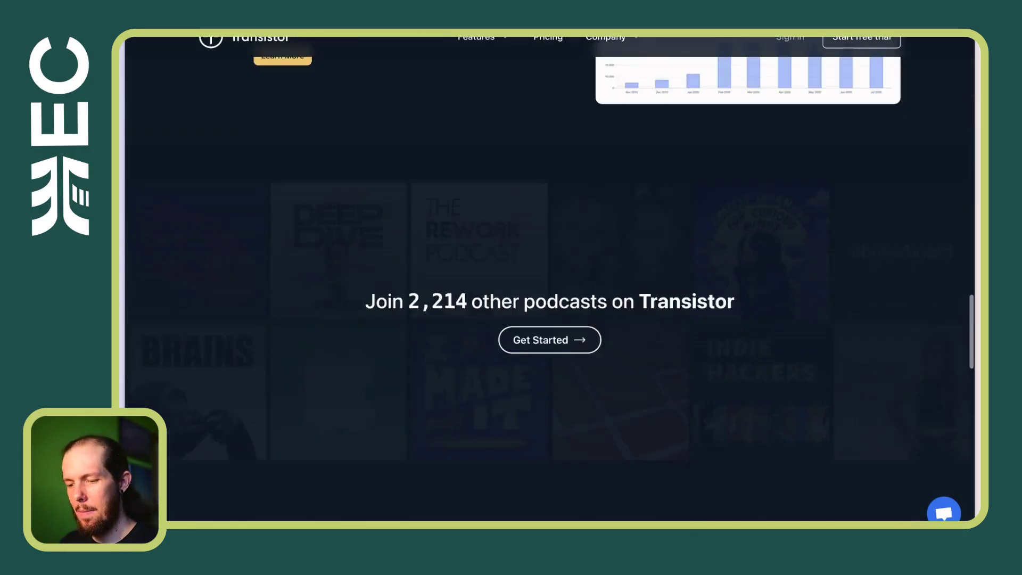
scroll(550, 277, "up", 15)
scroll(549, 277, "down", 8)
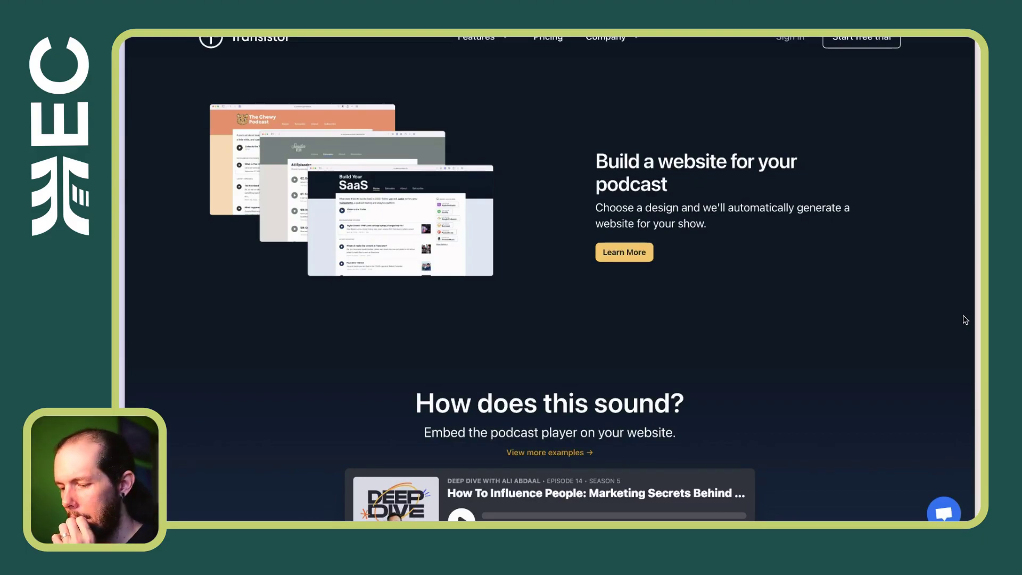
scroll(965, 319, "down", 15)
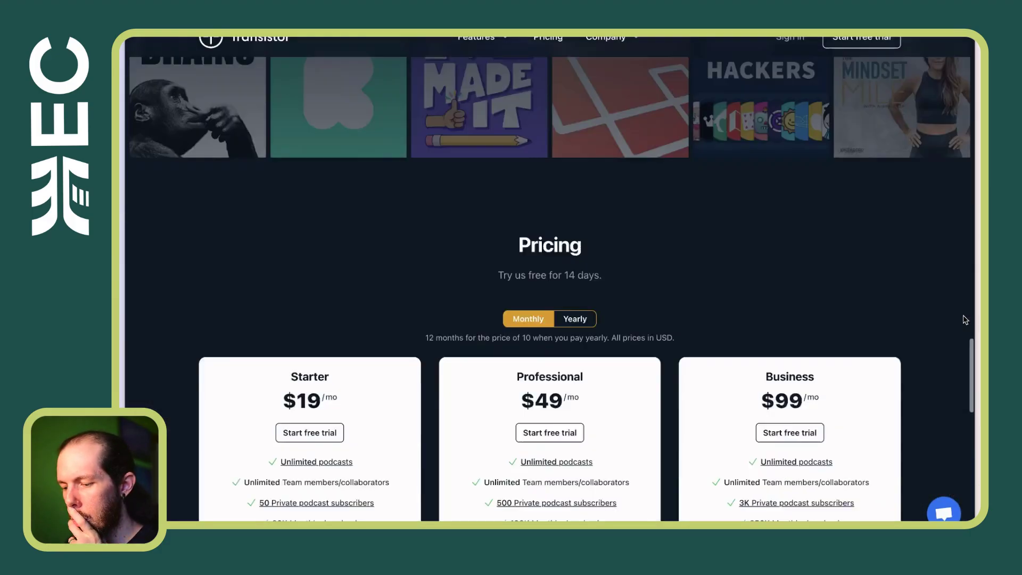
scroll(965, 320, "down", 10)
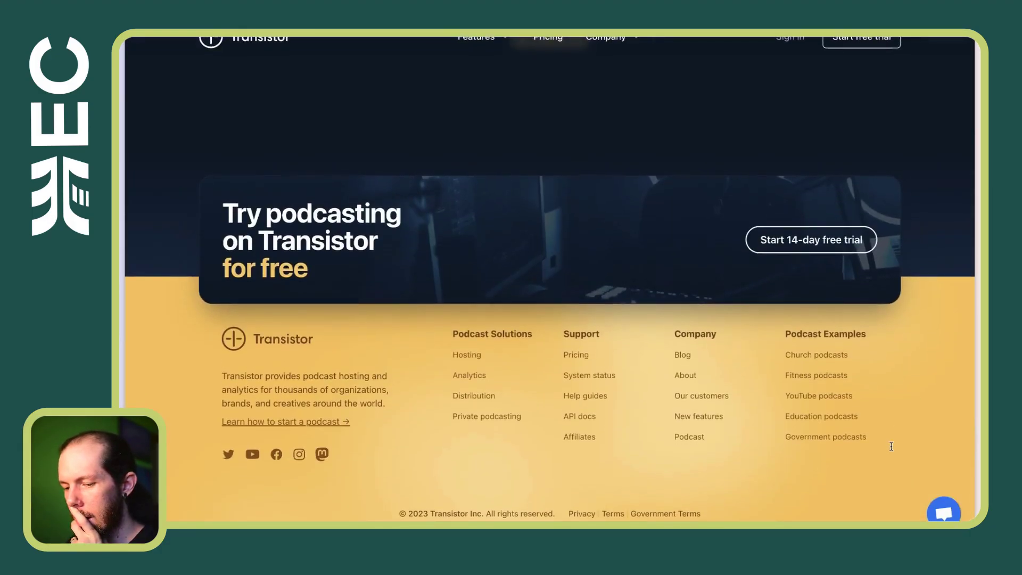
scroll(919, 355, "up", 20)
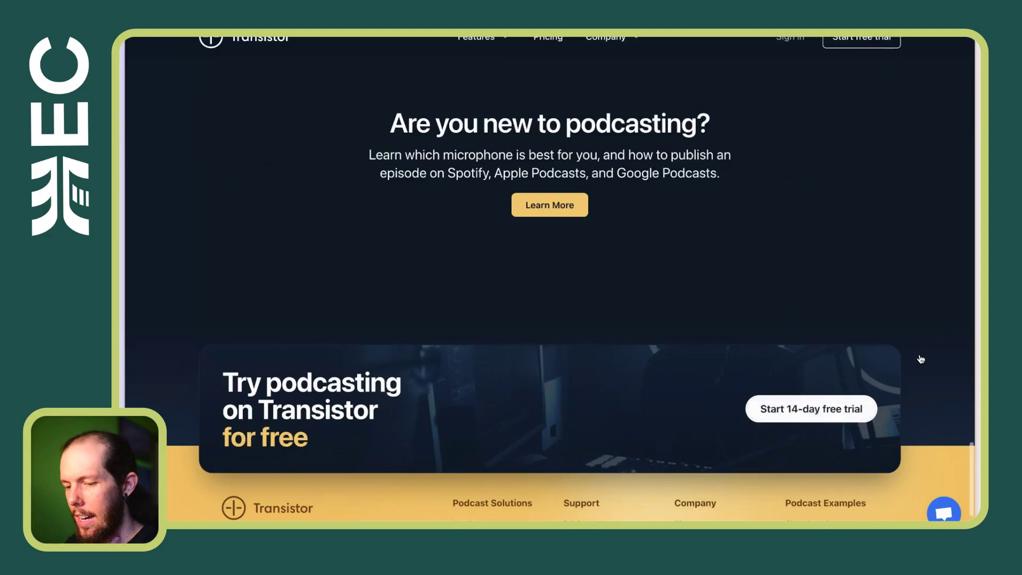
scroll(922, 358, "down", 2)
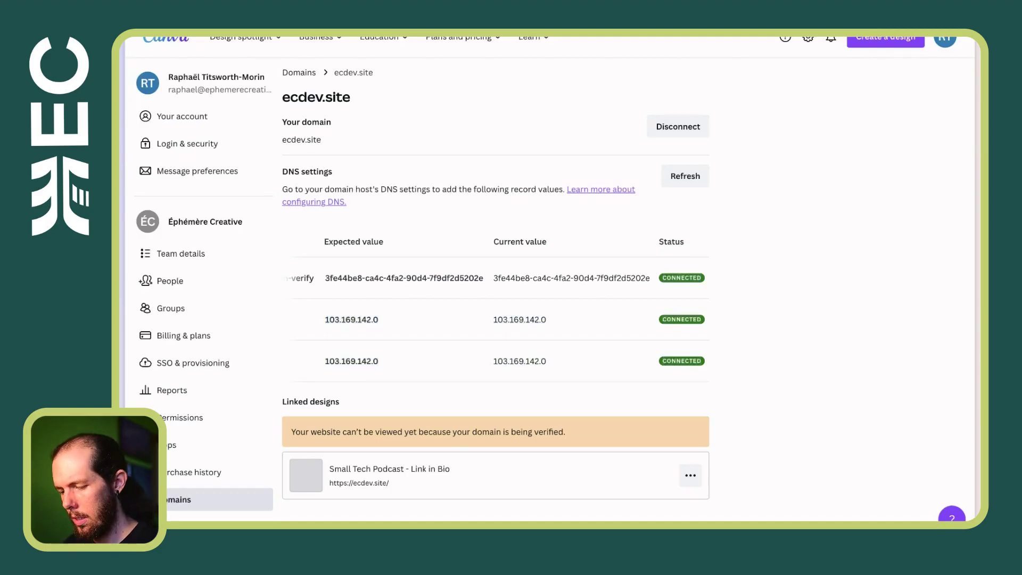
Recheck the ecdev.site DNS record statuses, then load ecdev.site in a new browser tab
left_click(685, 176)
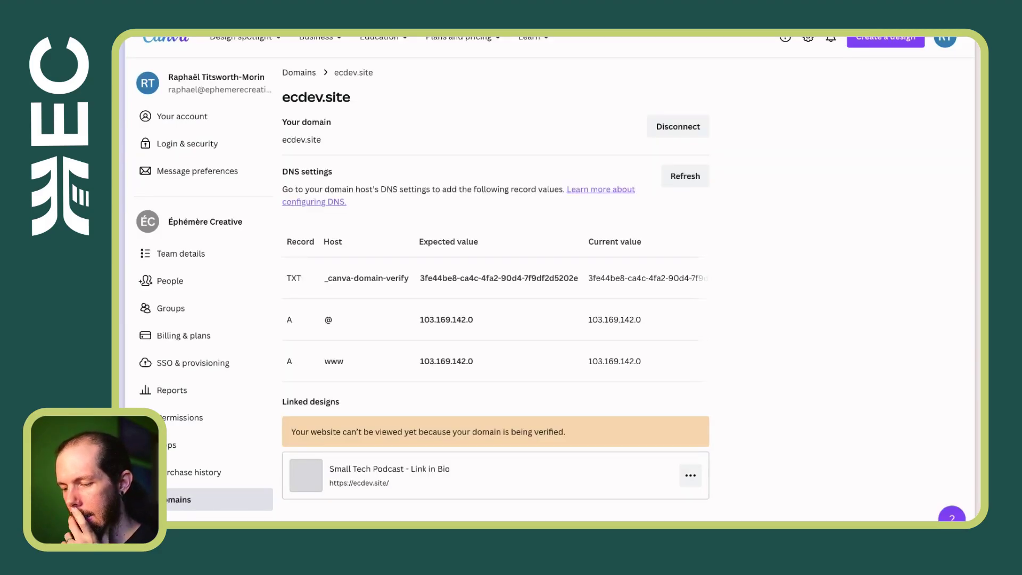
scroll(495, 319, "right", 2)
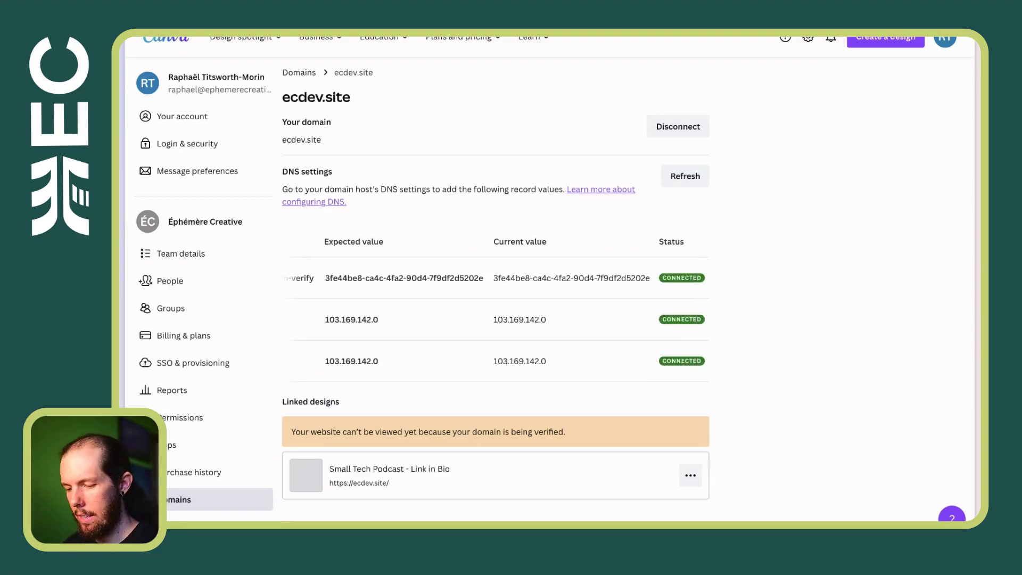
key("super+t")
type("ecdev.site")
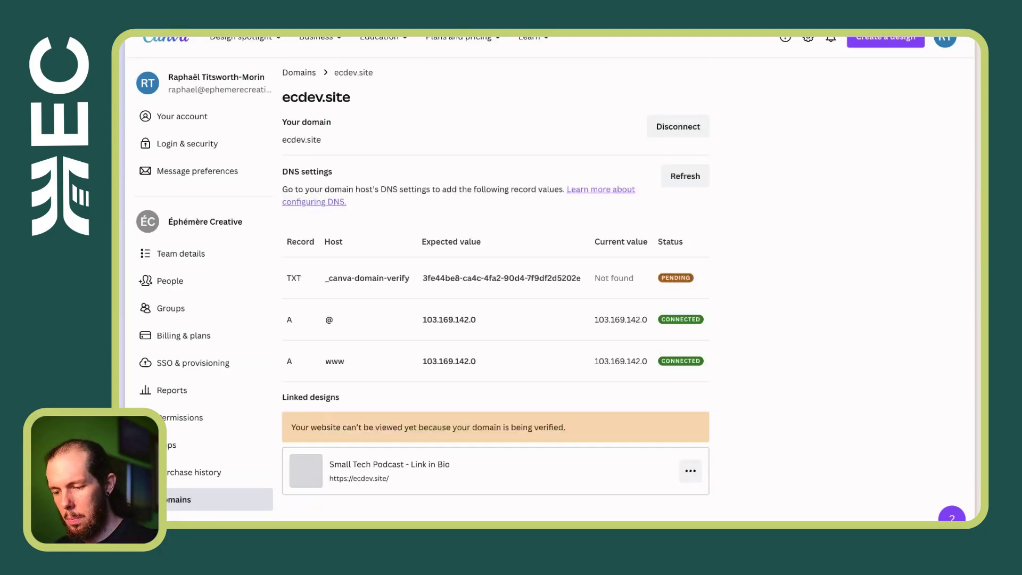
Refresh the ecdev.site DNS records so the TXT value matches, and open Canva's help assistant
triple_click(428, 427)
left_click(690, 471)
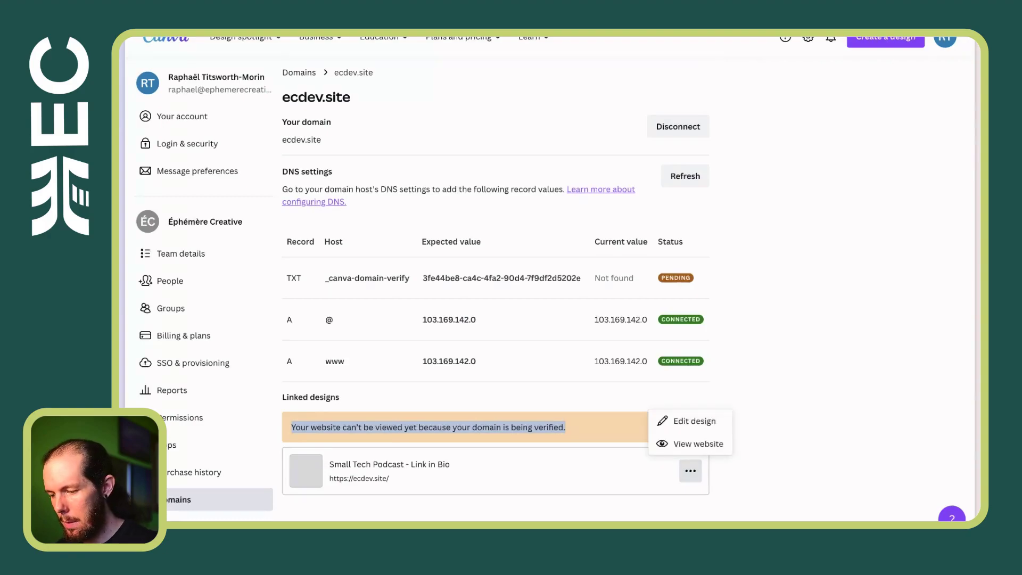
left_click(788, 452)
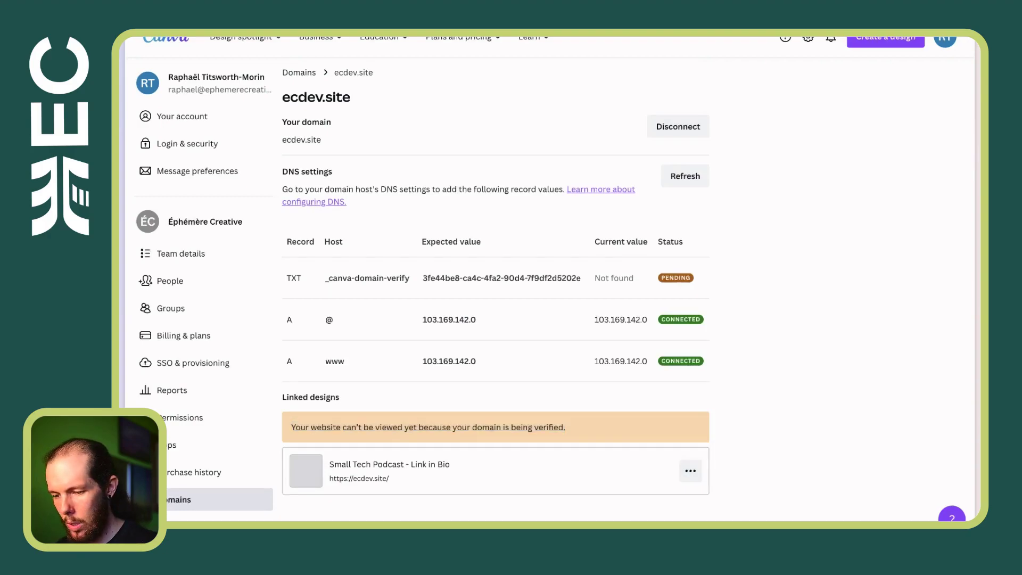
triple_click(389, 428)
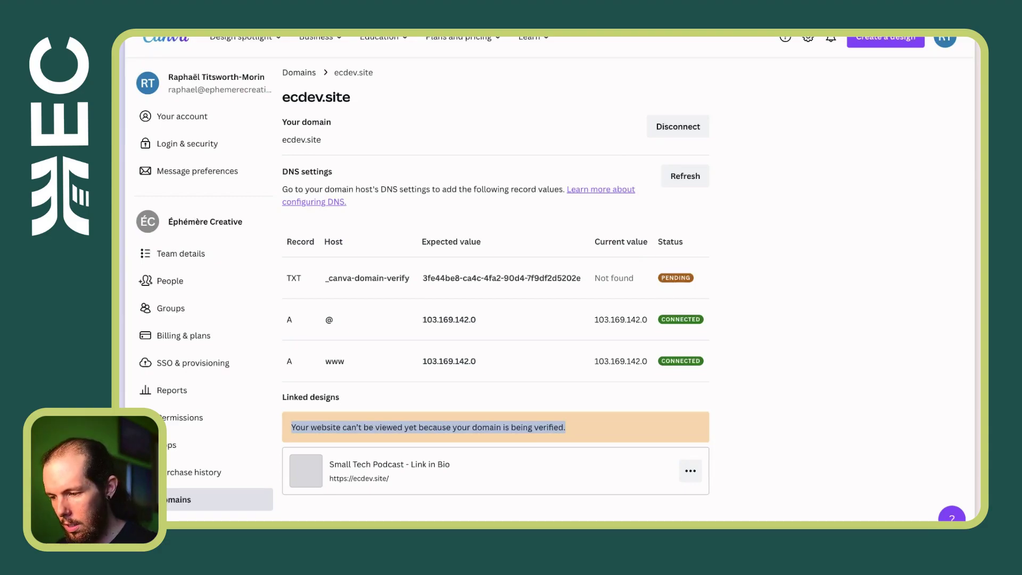
left_click(685, 176)
left_click(952, 516)
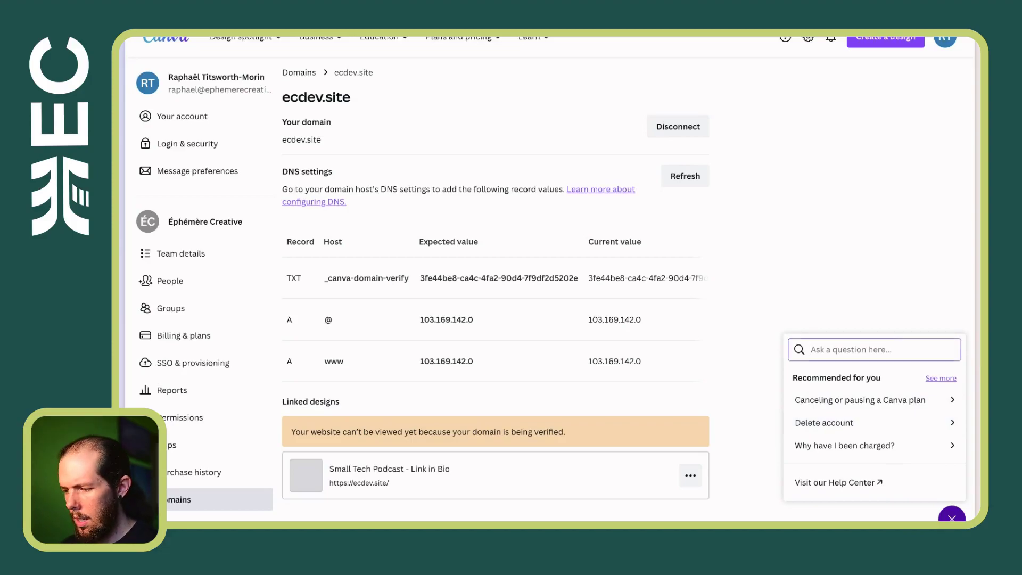
Search help for 'domain verification' and open 'Using your own domains to publish websites'
type("domain veri")
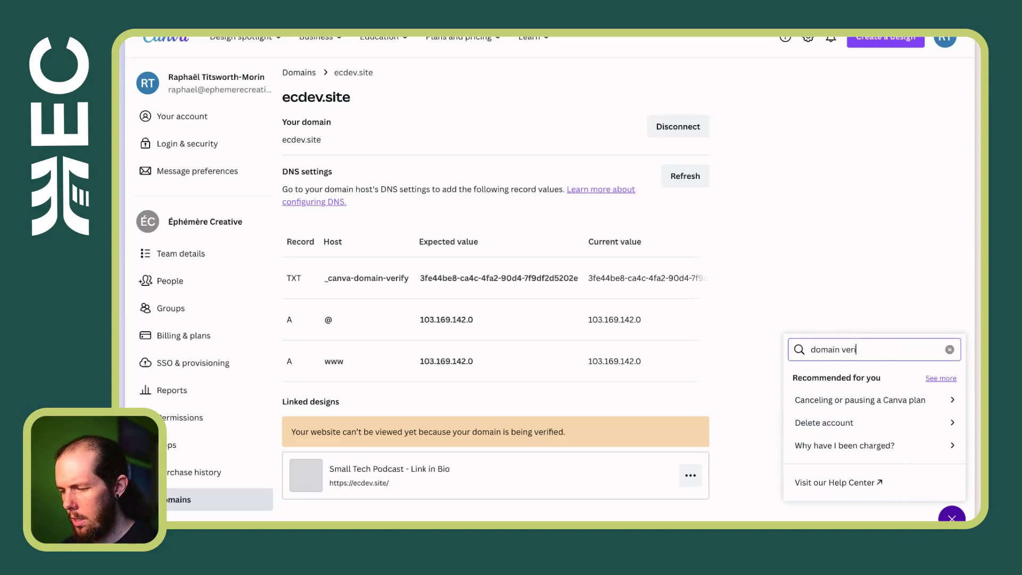
type("fication")
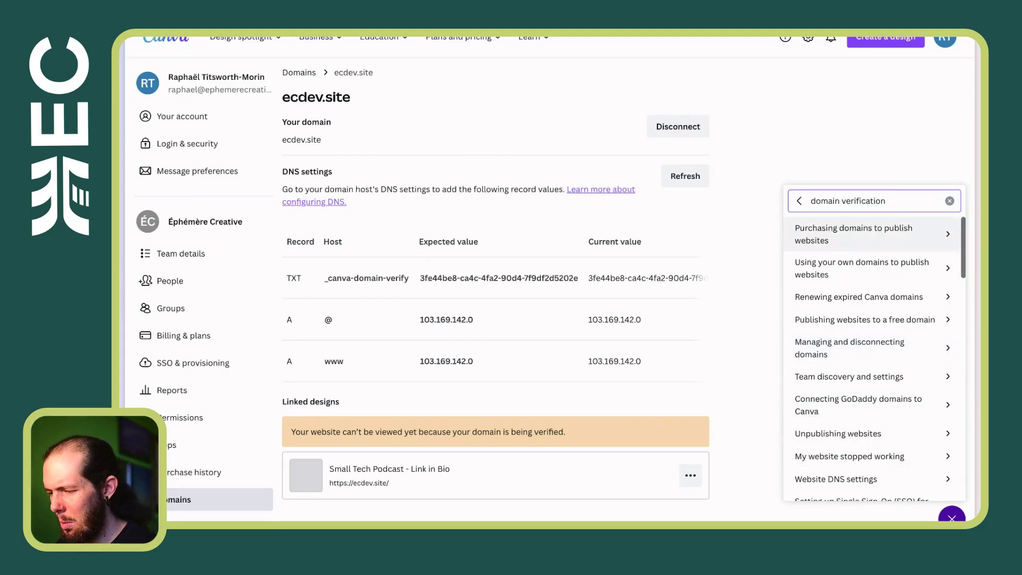
left_click(862, 268)
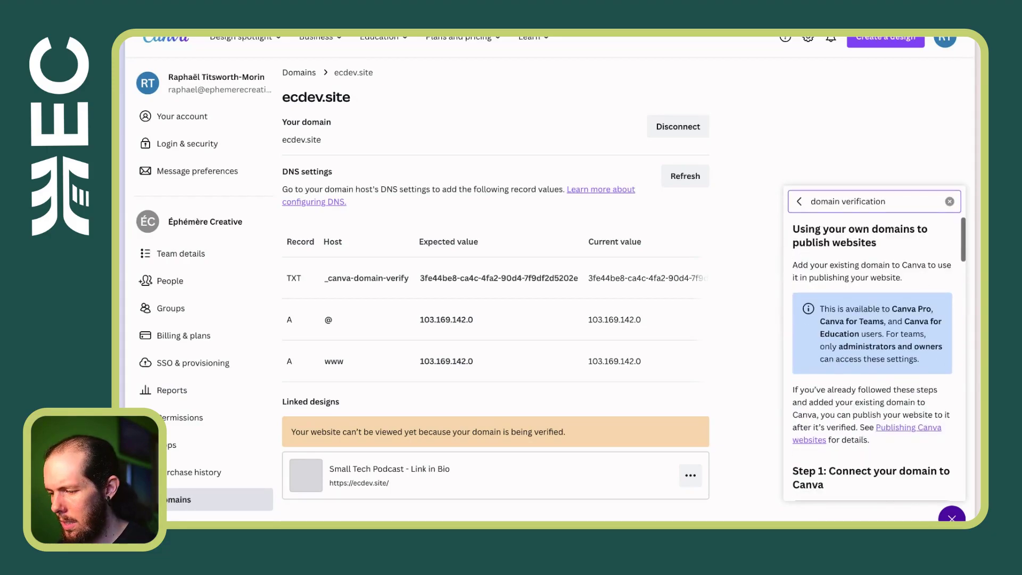
scroll(873, 362, "down", 10)
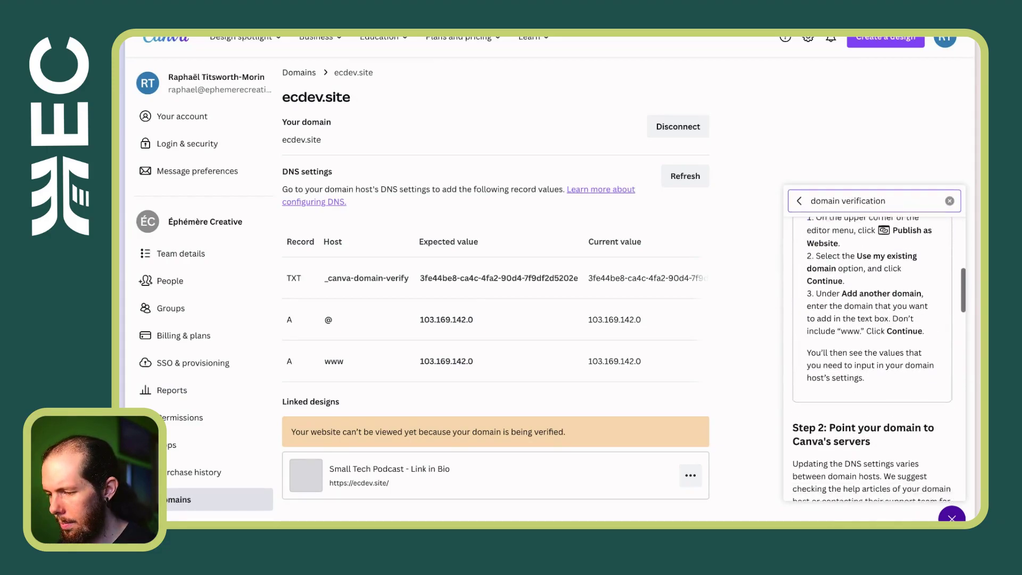
scroll(873, 351, "down", 8)
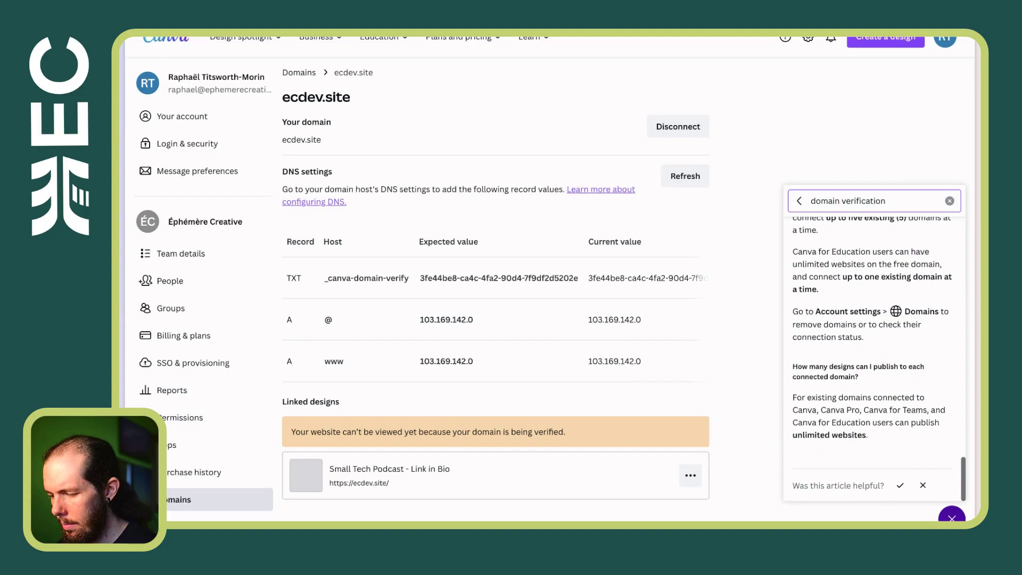
scroll(873, 357, "up", 4)
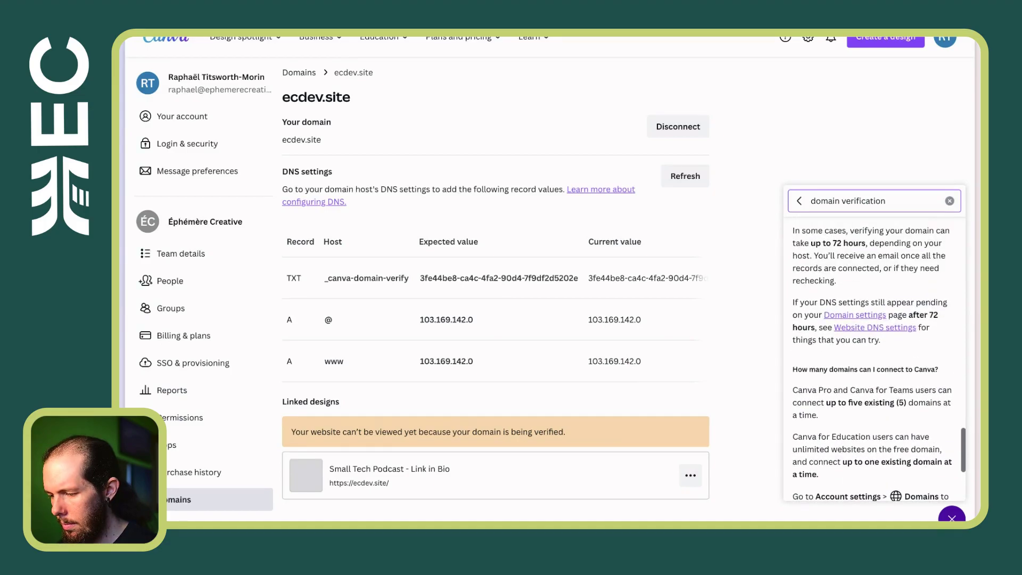
Search the article for 'verif' to reach the step saying verification takes up to 72 hours
type("verifi")
key("Return")
key("BackSpace")
scroll(873, 357, "up", 3)
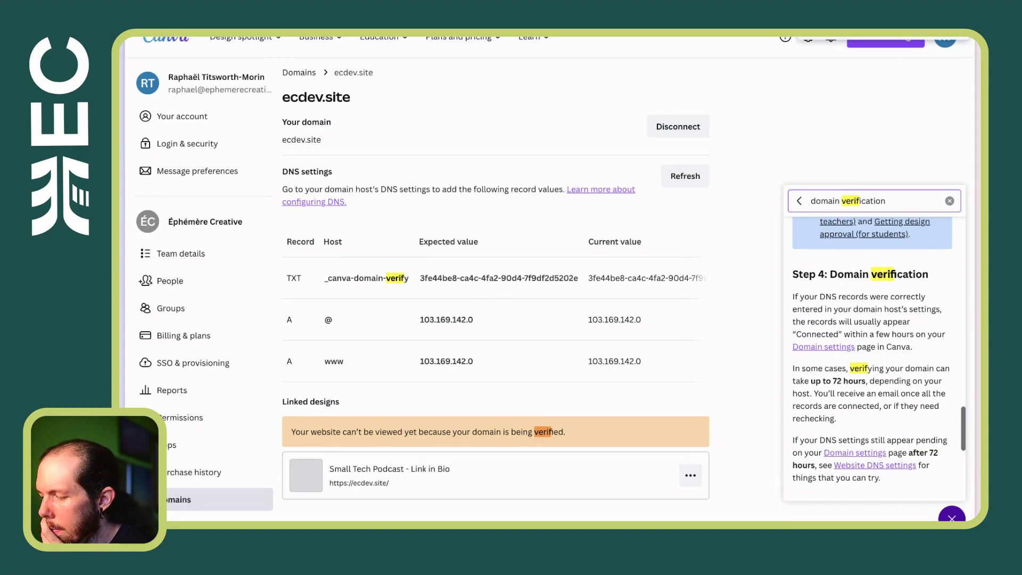
scroll(873, 359, "down", 1)
scroll(873, 357, "down", 2)
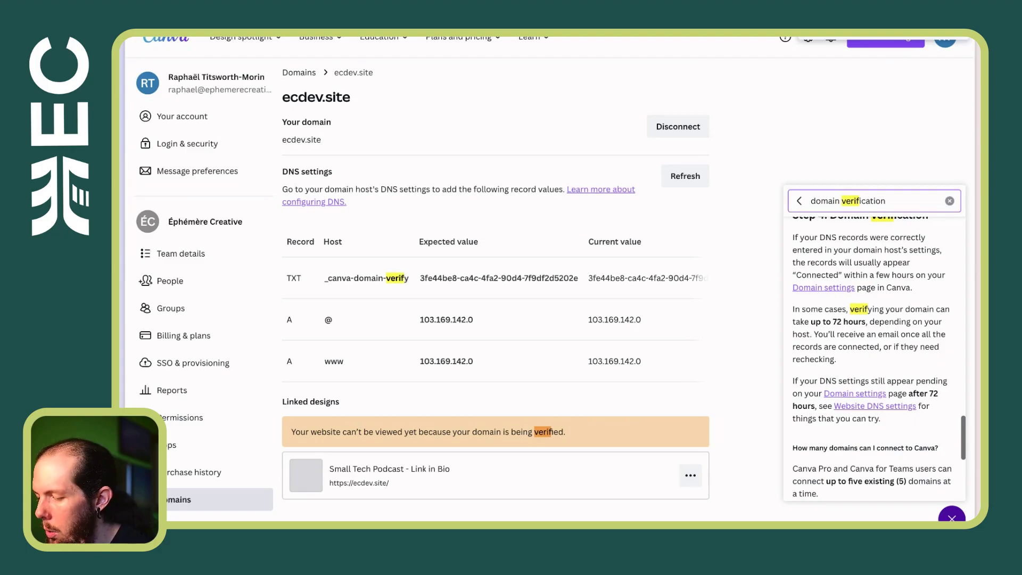
Highlight the article's verification timing paragraphs, including the up-to-72-hours note
left_click_drag(805, 322, 916, 334)
left_click(866, 322)
left_click(915, 335)
left_click_drag(813, 333, 823, 321)
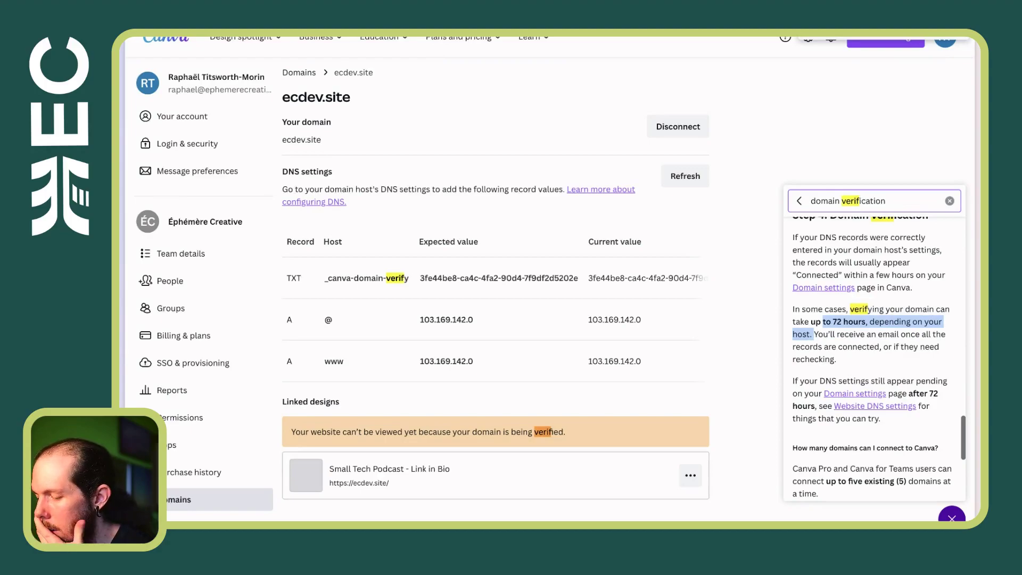
left_click(823, 322)
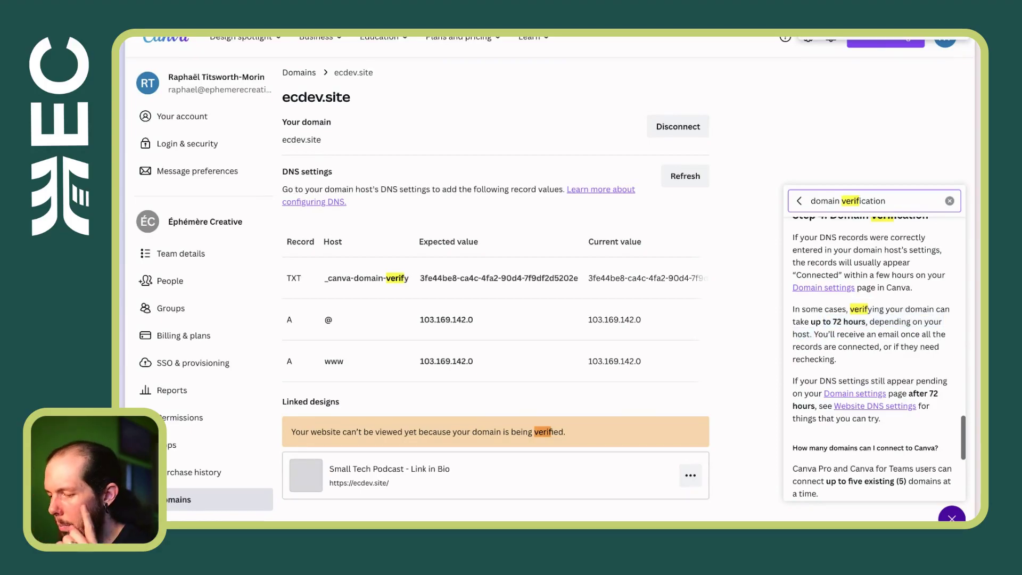
left_click_drag(818, 334, 793, 249)
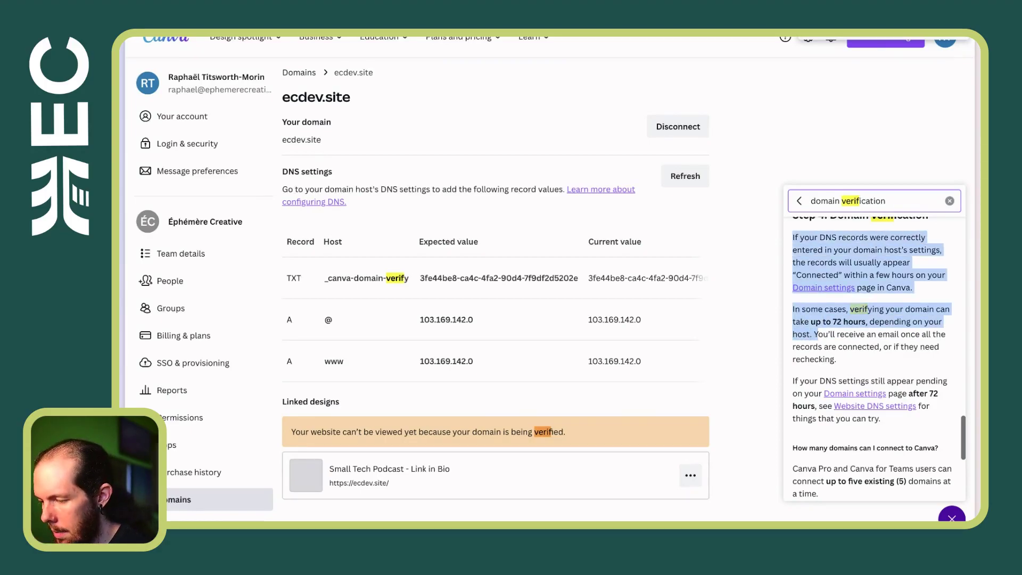
left_click(818, 335)
left_click_drag(792, 237, 868, 322)
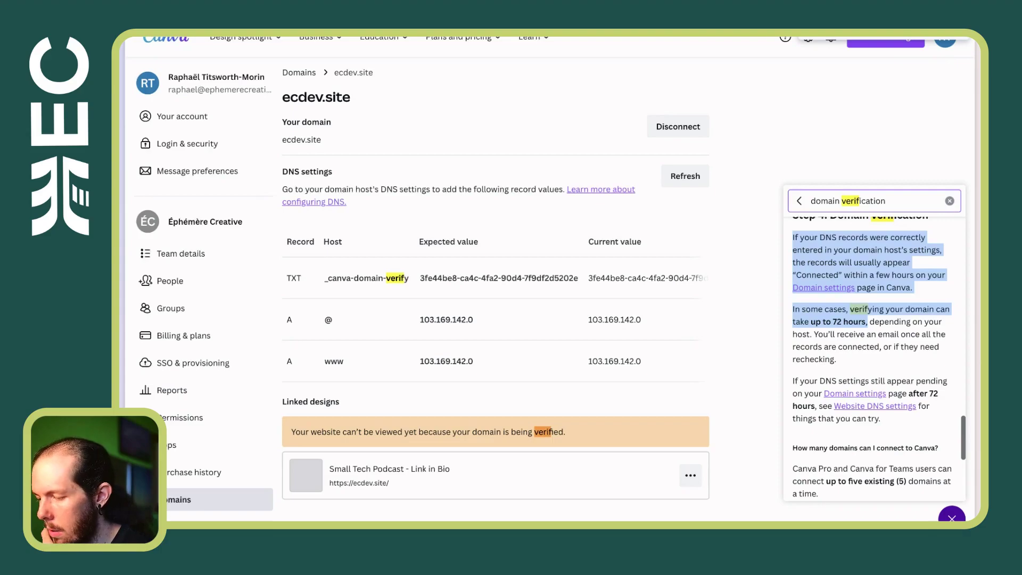
left_click(868, 324)
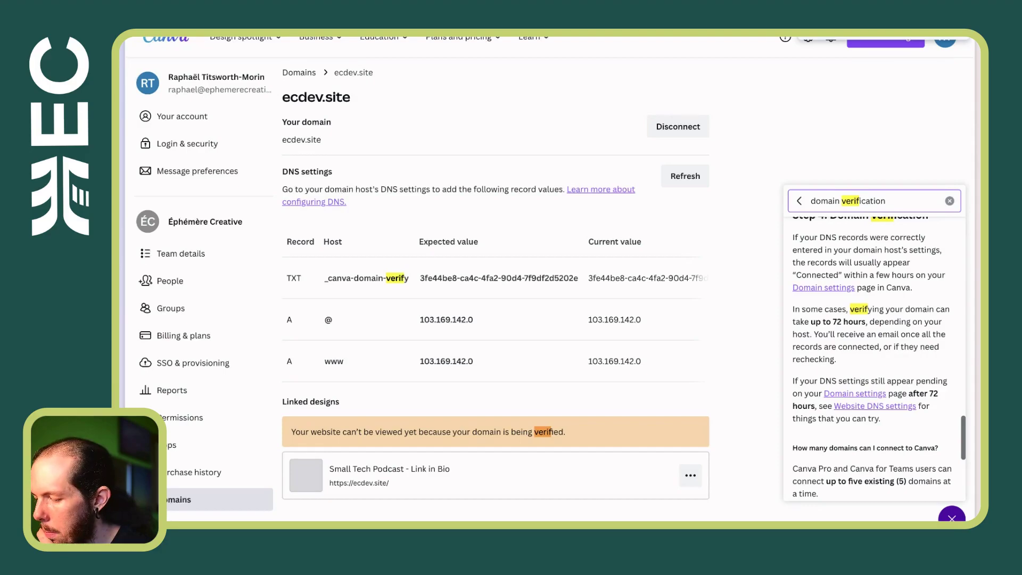
Scroll further and highlight the passage on the five existing domains limit
scroll(879, 358, "down", 1)
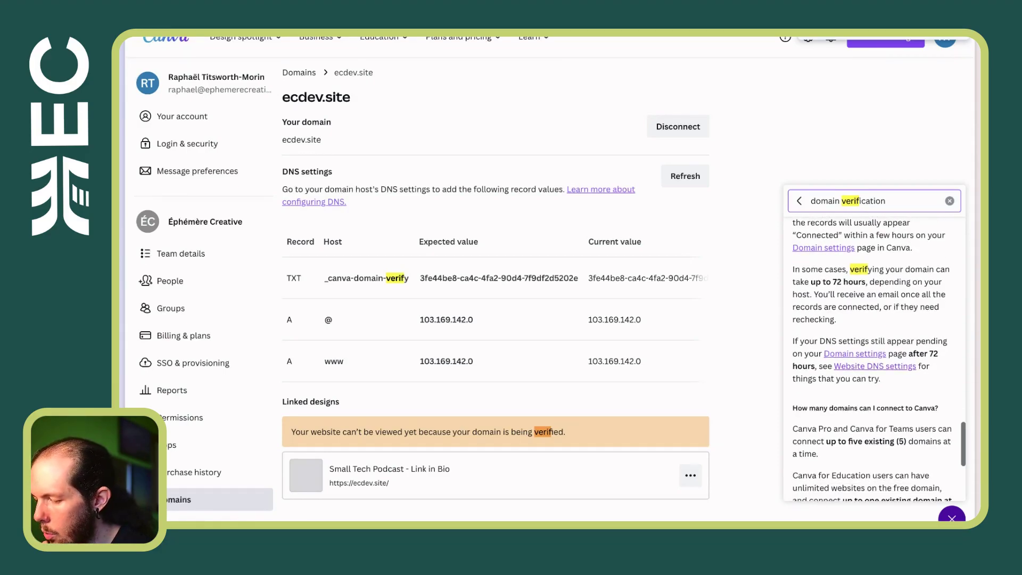
scroll(873, 358, "down", 1)
scroll(879, 358, "down", 2)
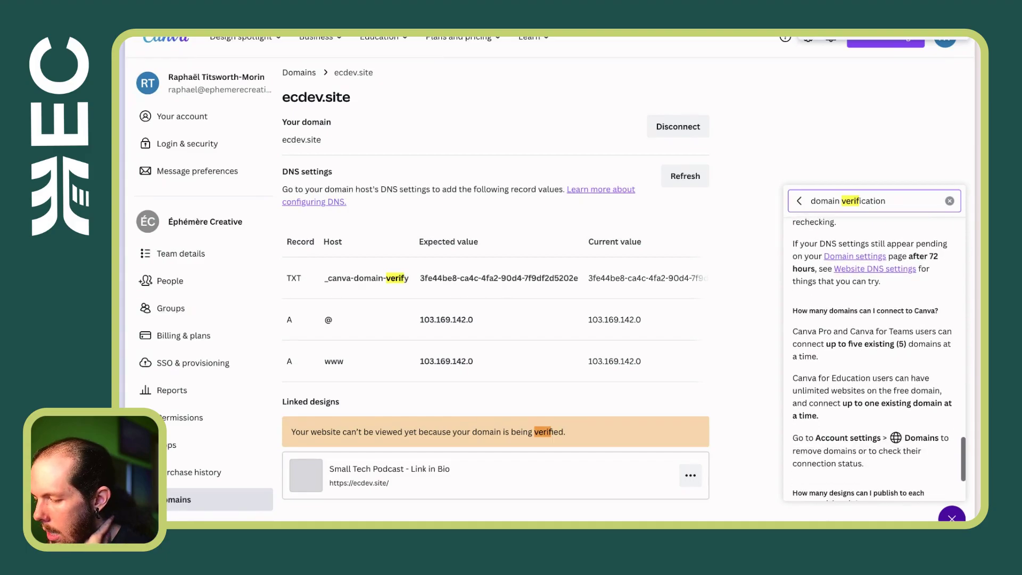
scroll(873, 358, "down", 1)
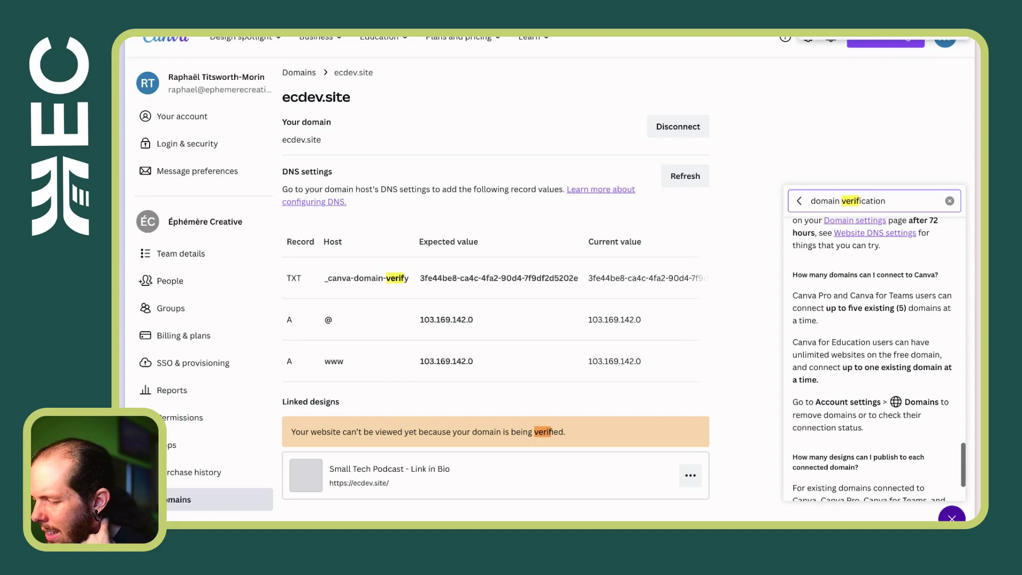
mouse_move(826, 307)
left_mouse_down()
mouse_move(906, 308)
mouse_move(826, 308)
left_mouse_up()
left_click(907, 308)
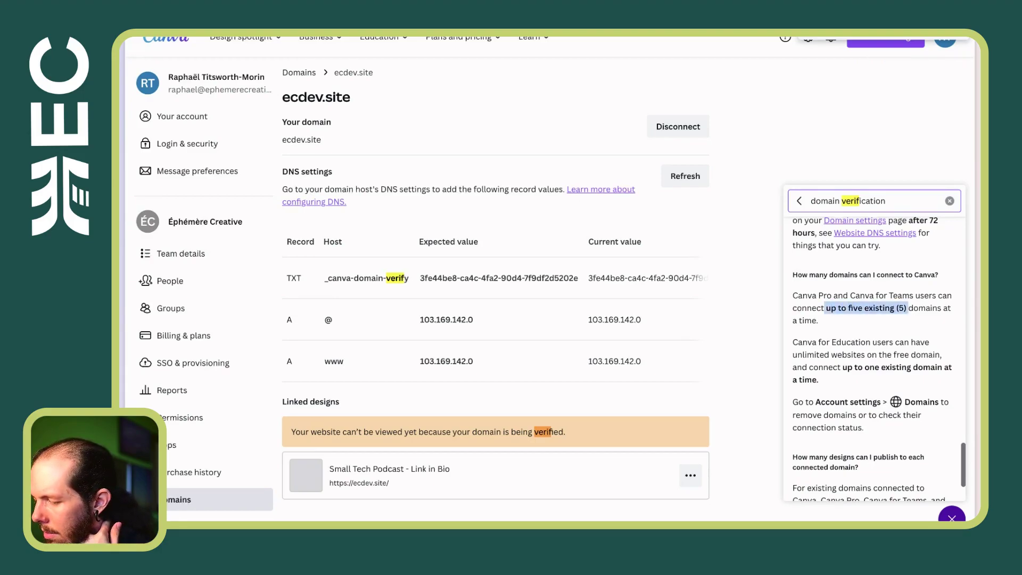
left_click(826, 308)
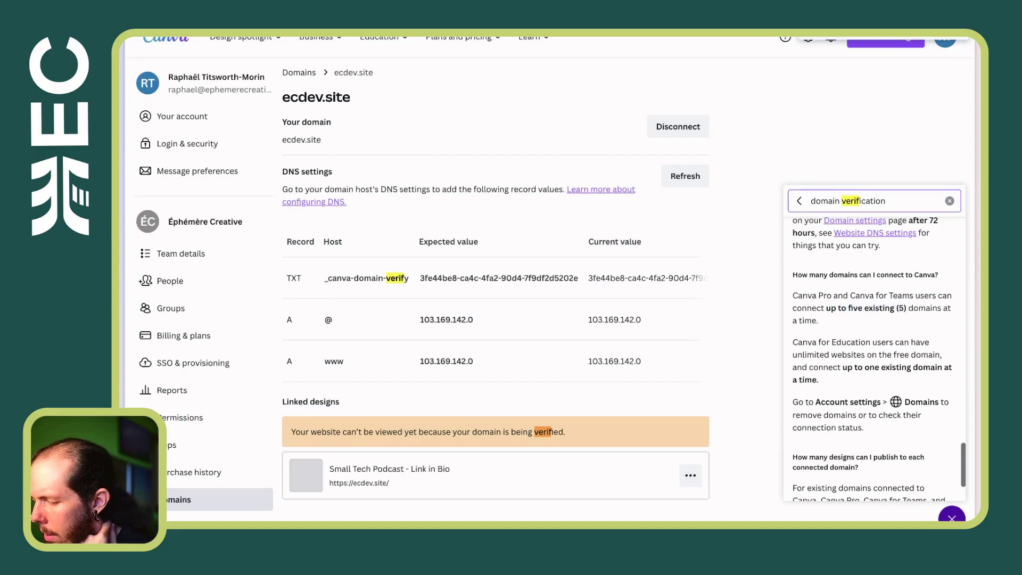
left_click_drag(825, 308, 908, 308)
left_click(908, 309)
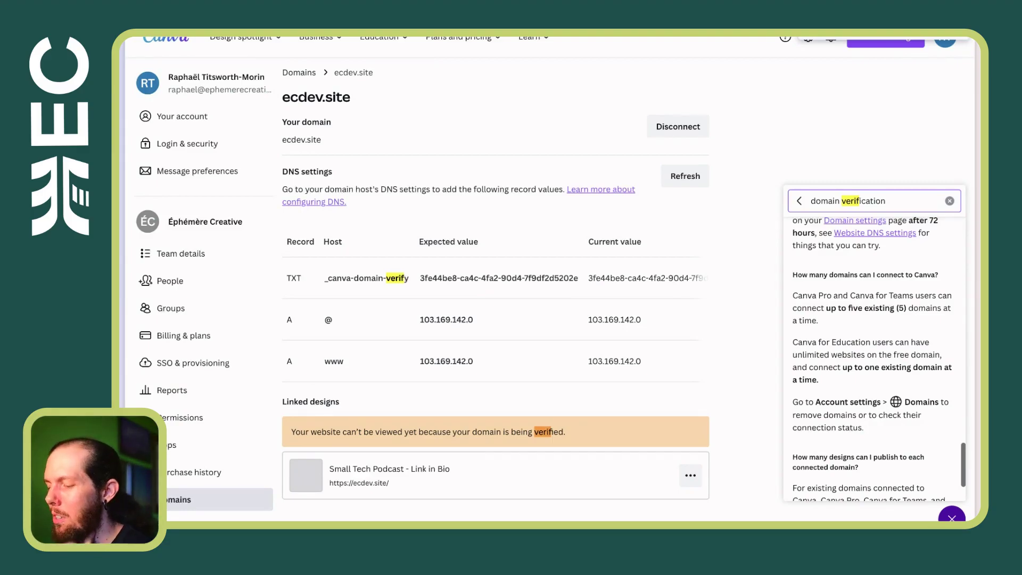
Rate the help article not helpful, choosing 'It doesn't answer my question' as the reason
scroll(872, 358, "down", 1)
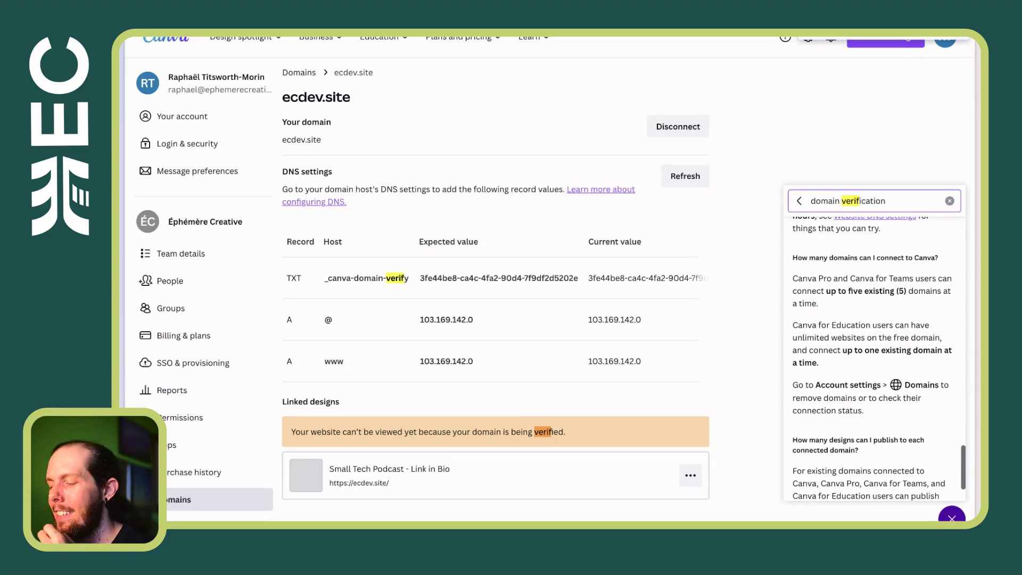
scroll(873, 358, "down", 4)
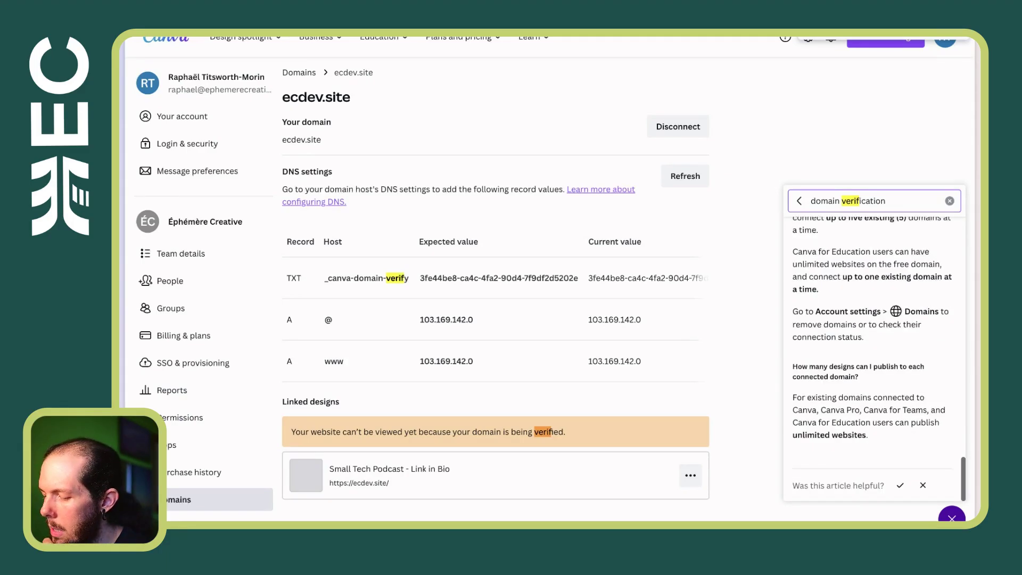
scroll(872, 358, "up", 5)
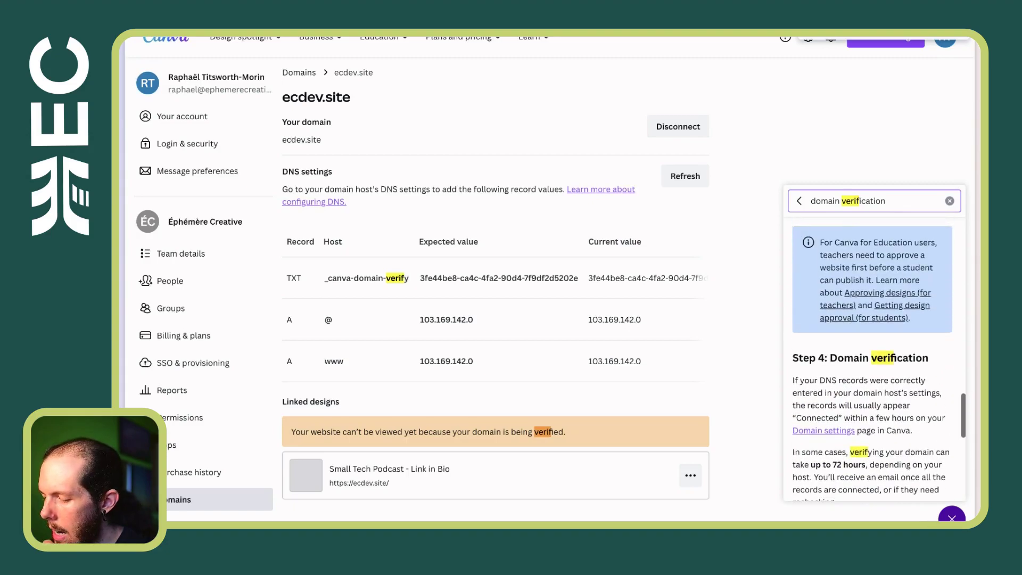
scroll(872, 358, "down", 5)
left_click(923, 485)
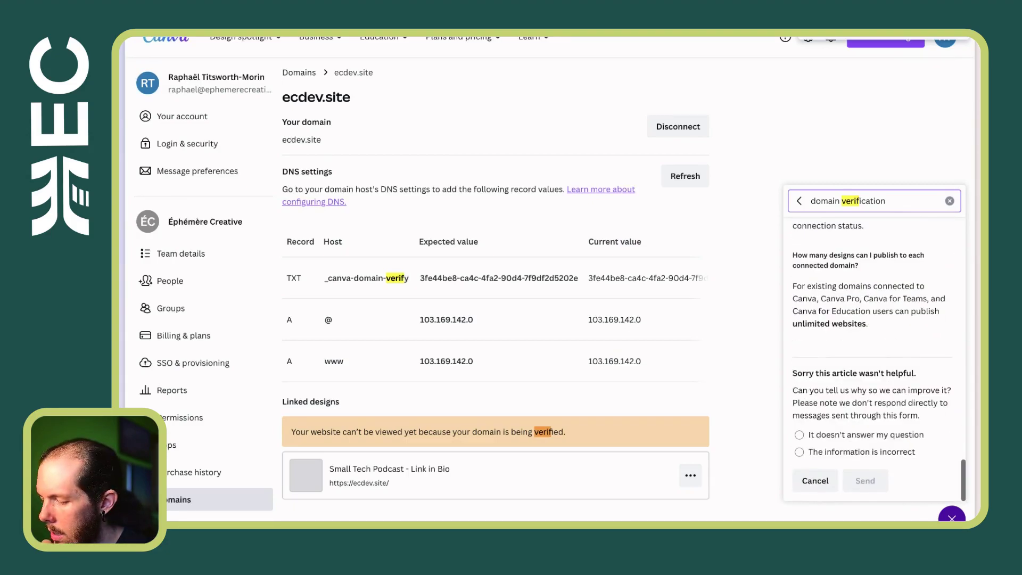
left_click(799, 435)
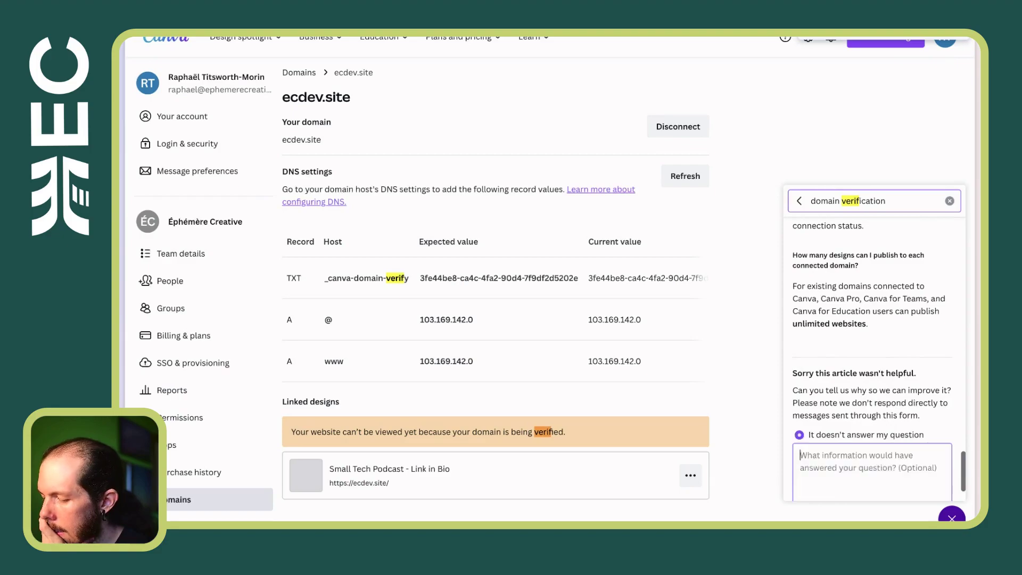
scroll(799, 435, "down", 3)
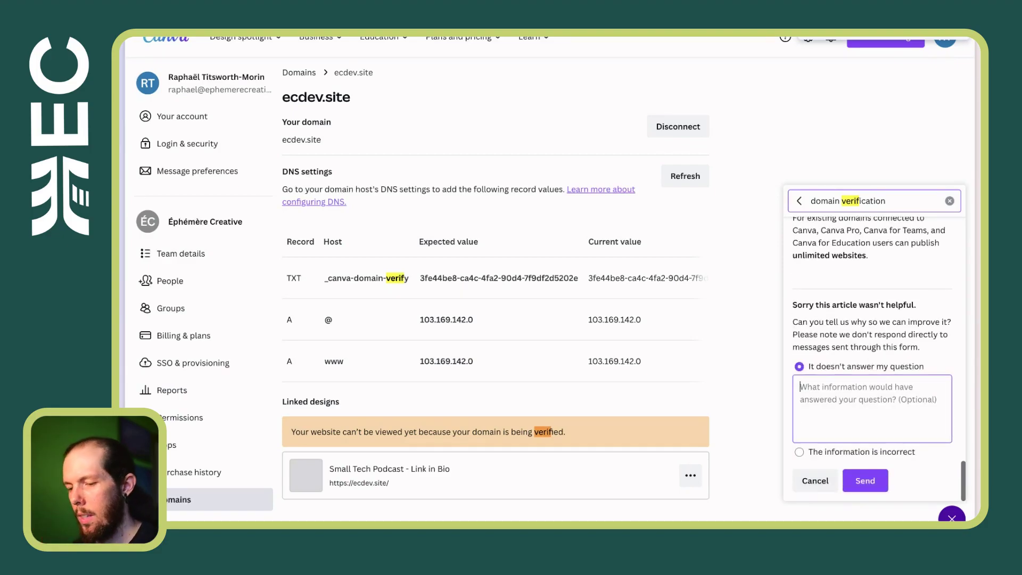
scroll(495, 319, "right", 5)
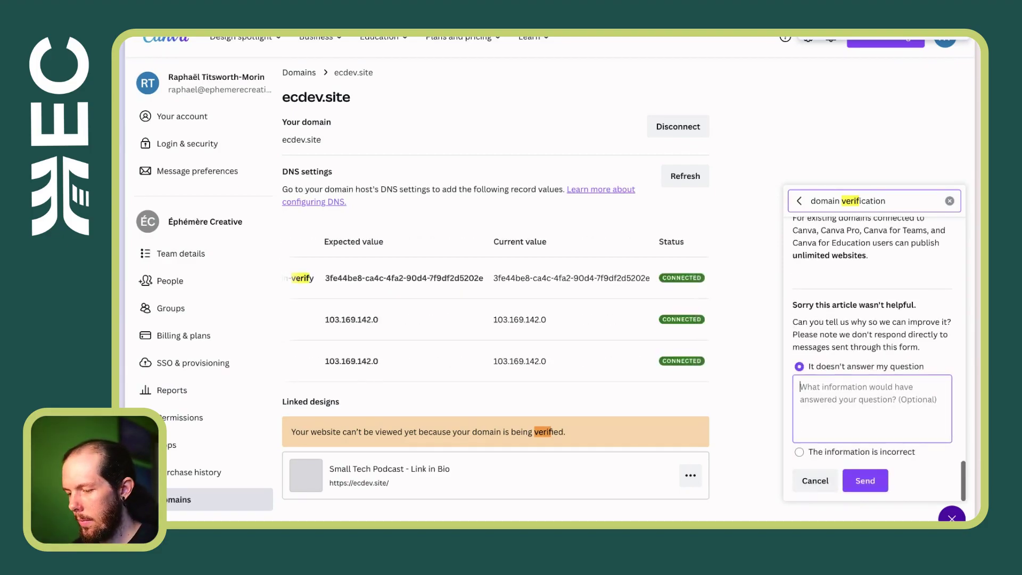
Write feedback that all DNS records are Connected yet the domain is still being verified
type("The status of my DNS r")
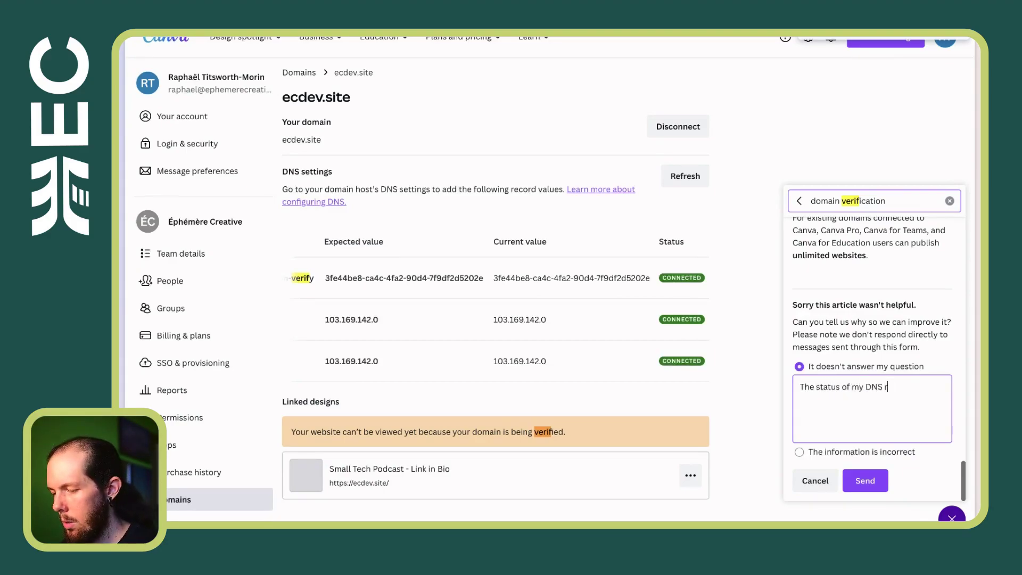
type("ecords are all")
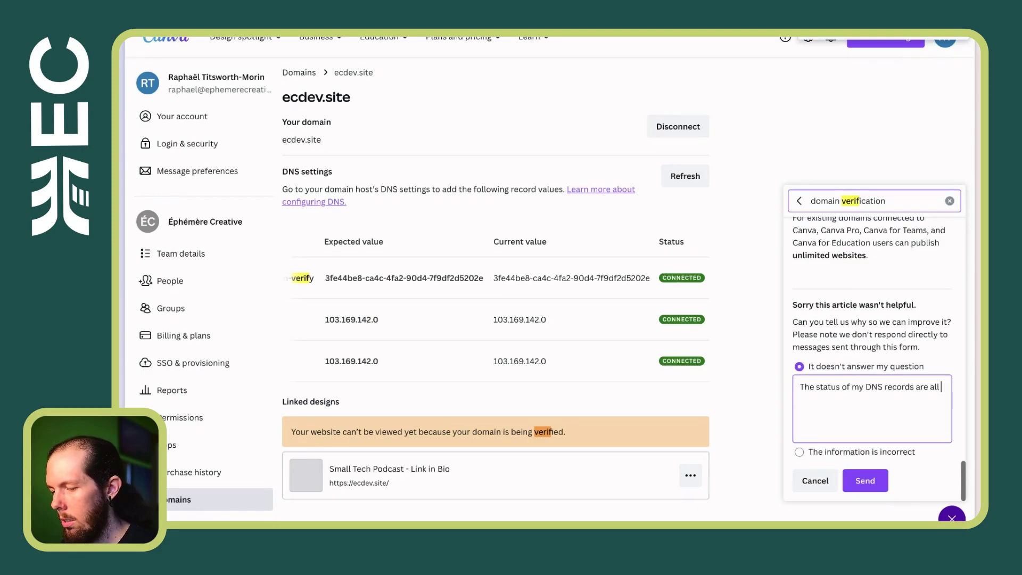
type(" set to \"C")
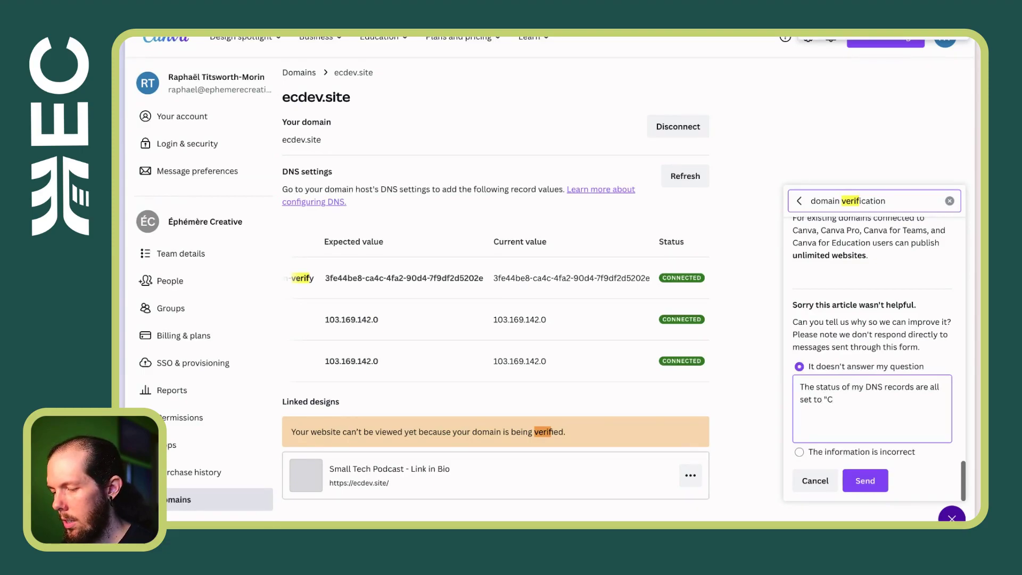
type("onnected\"")
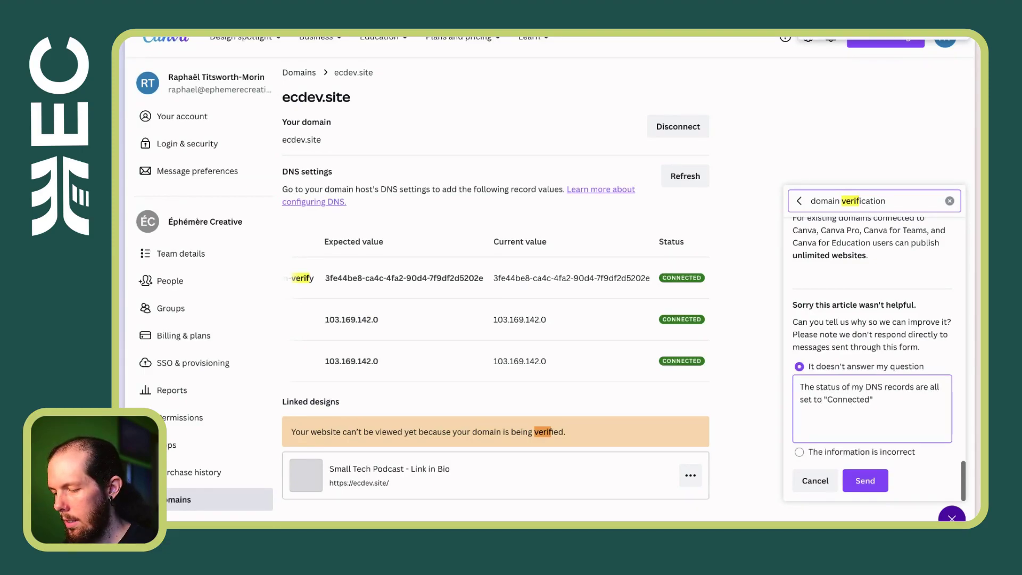
type(". It is ")
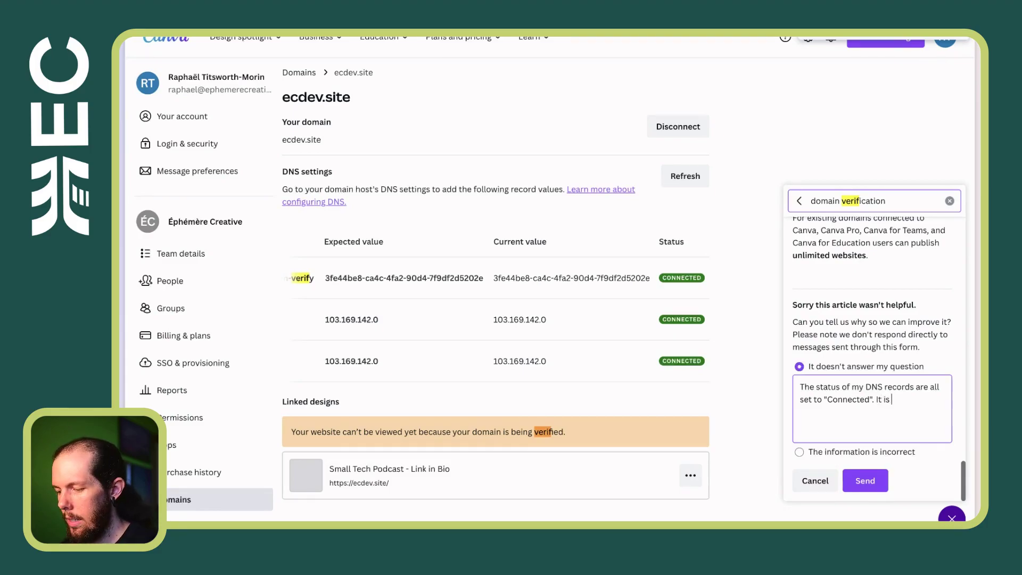
type("not clear to me in the")
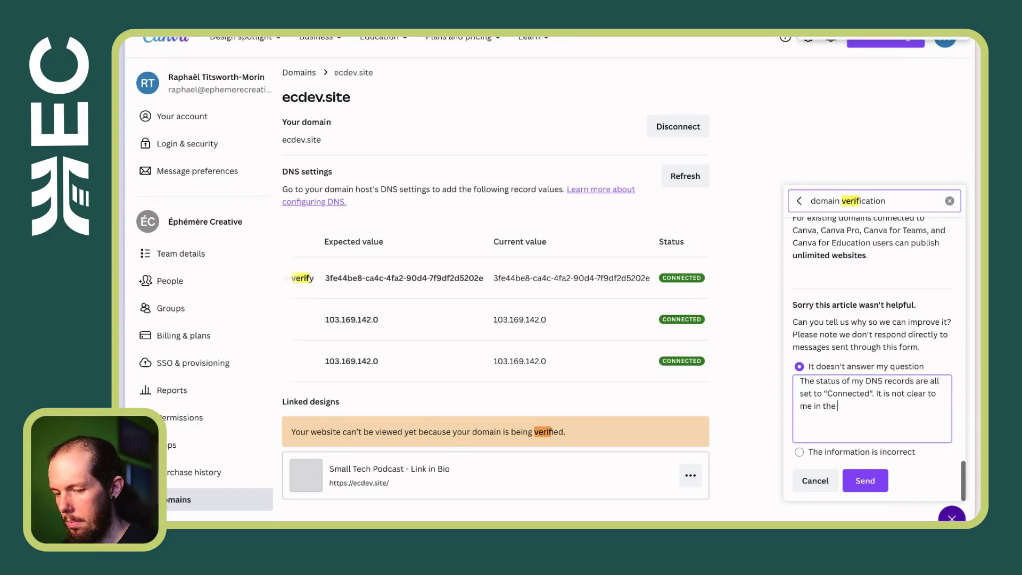
type(" domains settings")
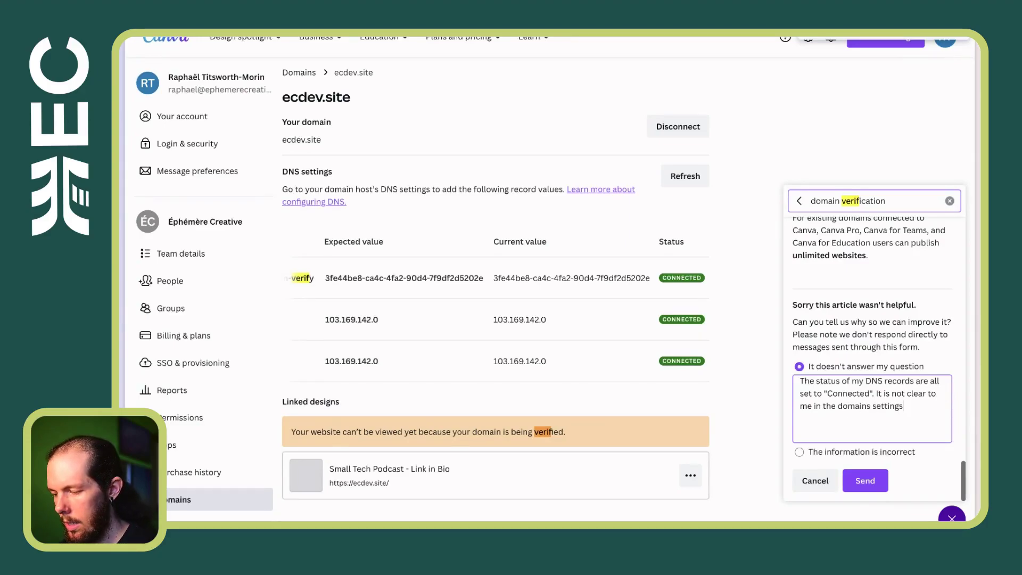
type(" page, or the do")
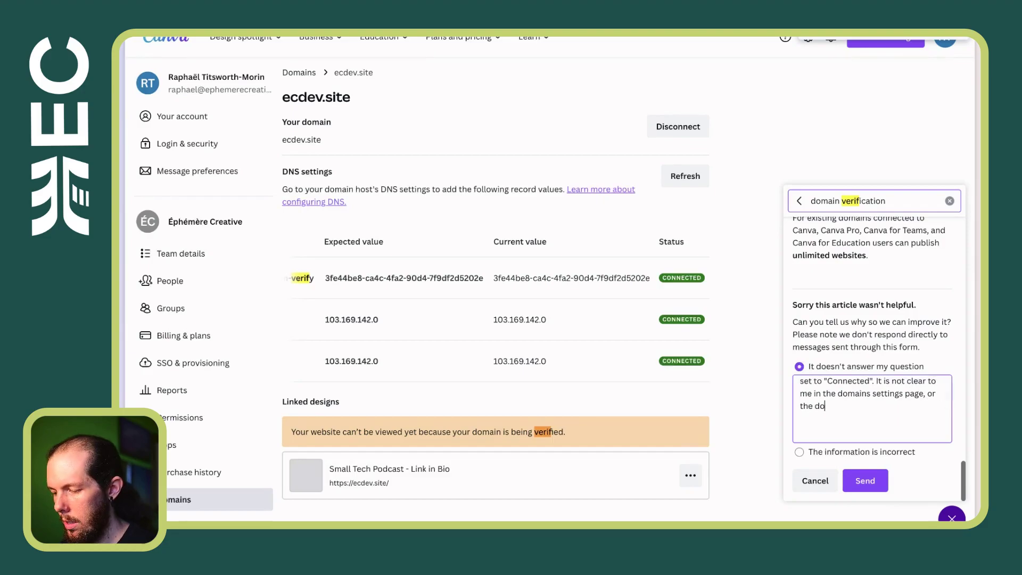
type("cumentation why")
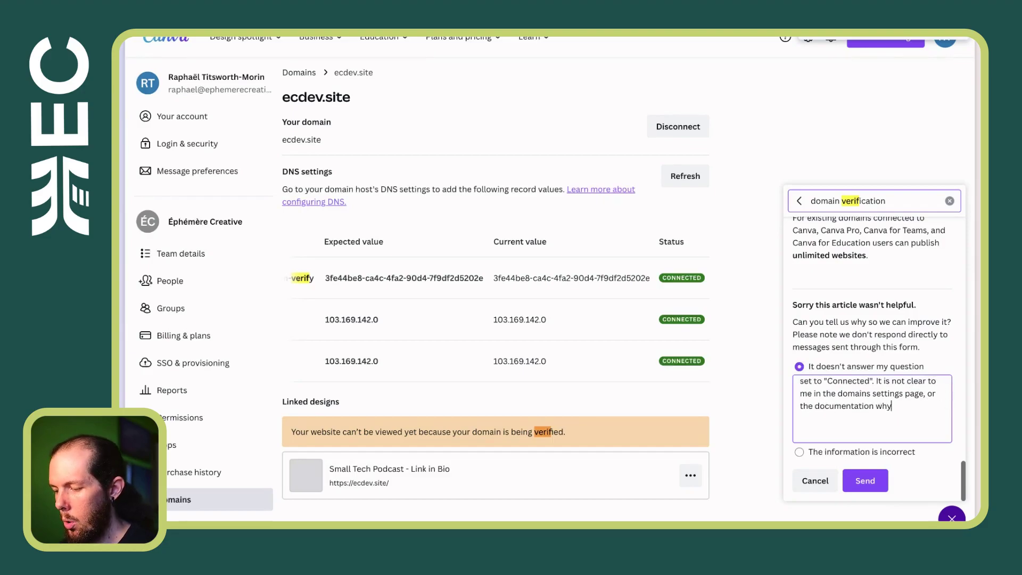
type(" a")
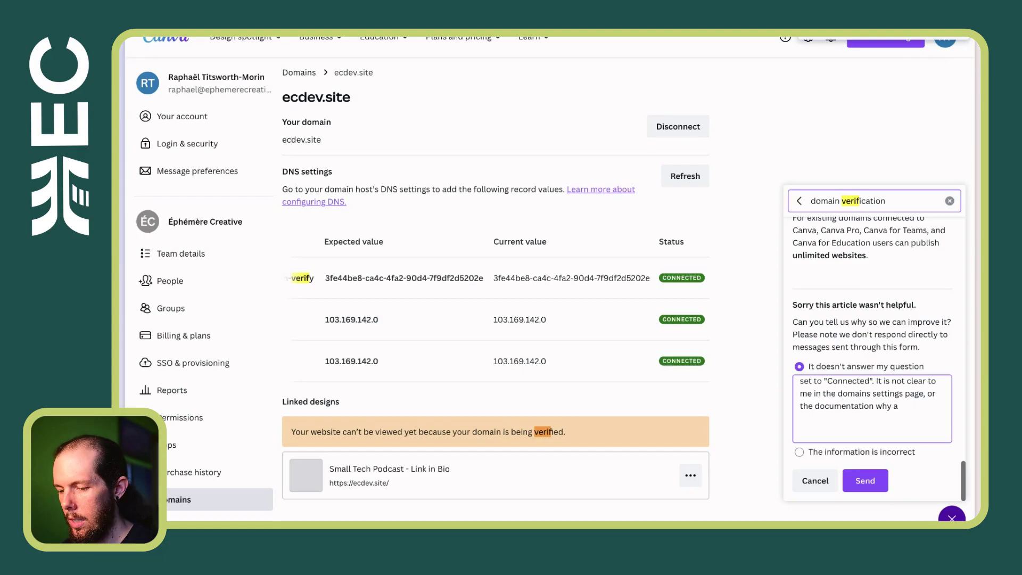
type(" domain")
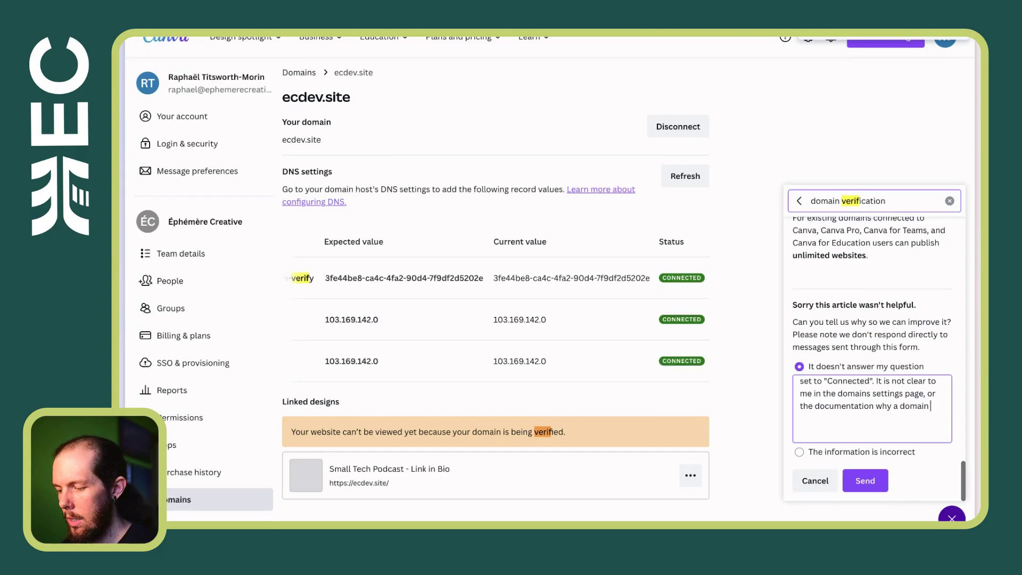
key("alt+BackSpace")
key("BackSpace")
type("I'm get")
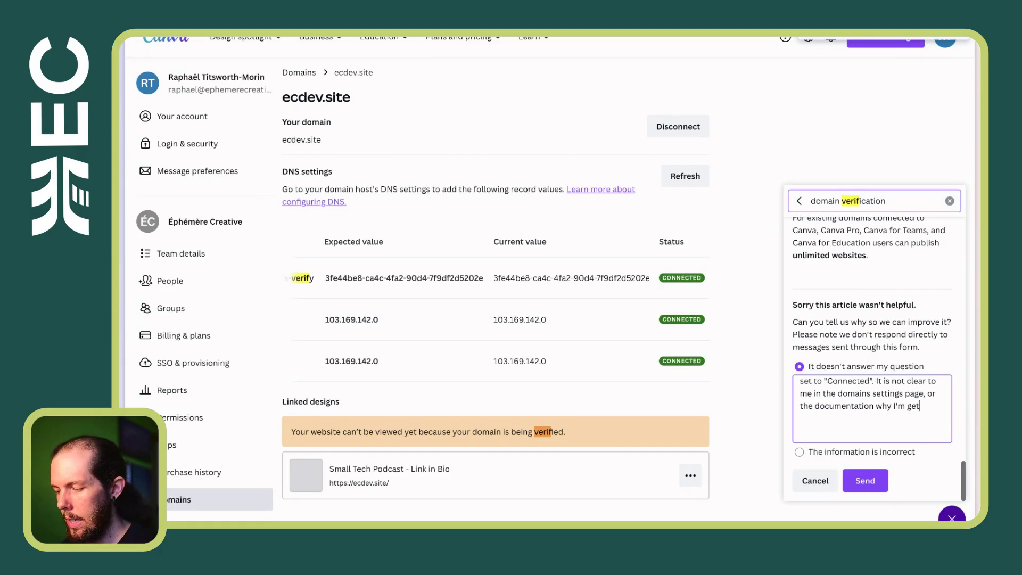
type("ting a")
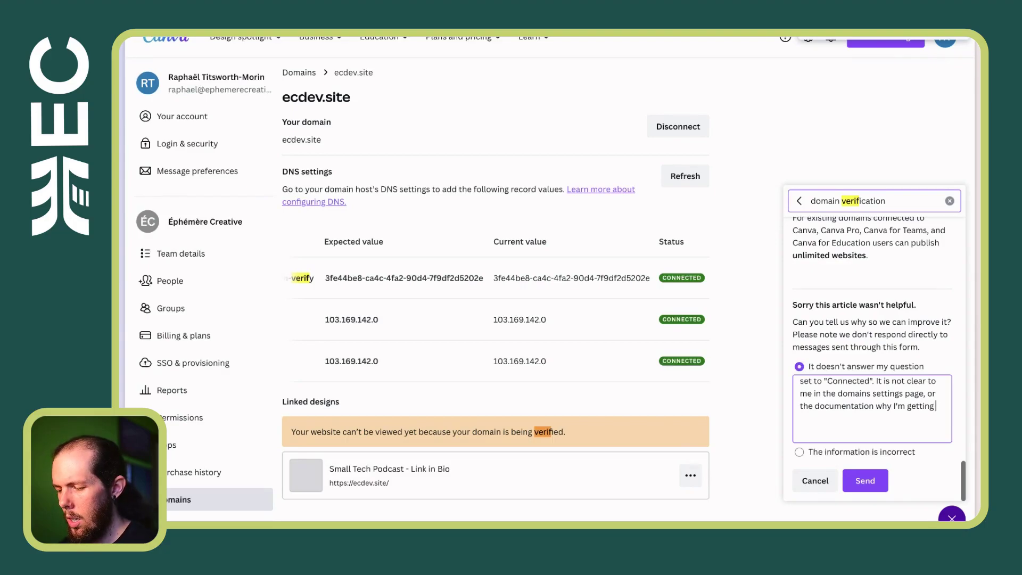
key("ctrl+BackSpace")
type("being told that ")
type("my domain is stil")
type("l being verifi")
type("ed.")
key("BackSpace")
key("BackSpace")
type(": is there")
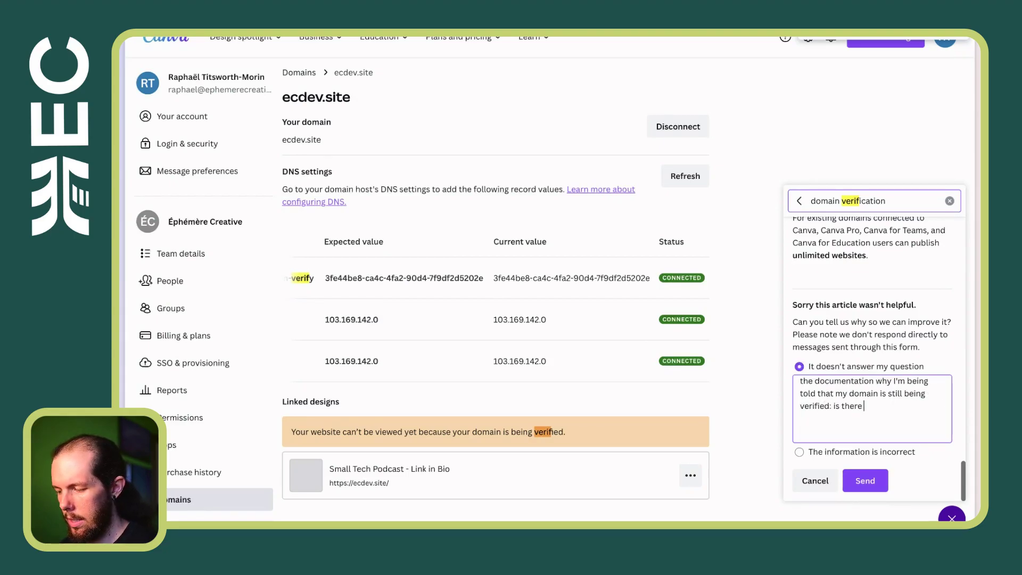
type(" a human verification taking place?")
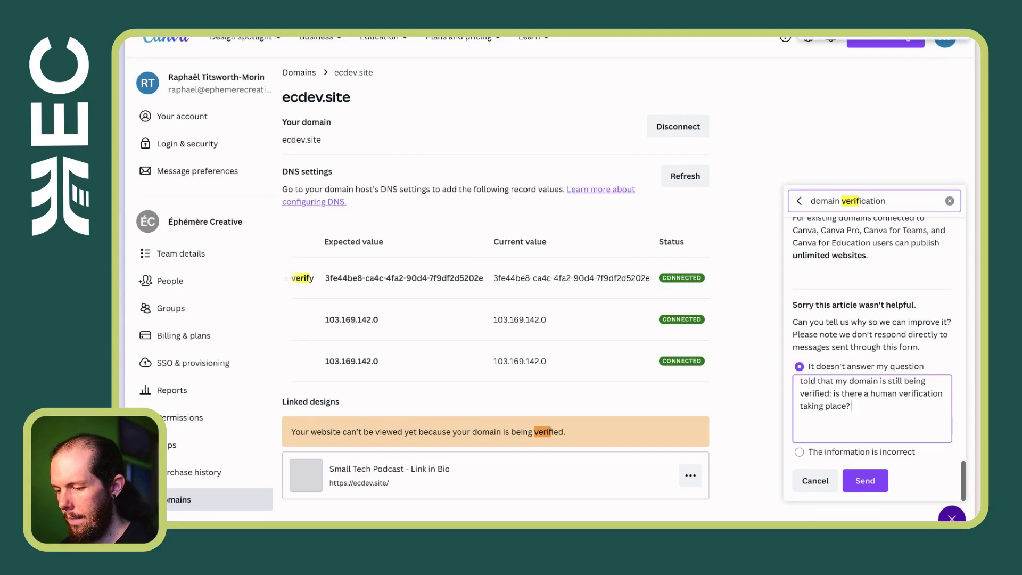
type(" In tha")
key("alt+BackSpace")
key("alt+BackSpace")
type("If it's just")
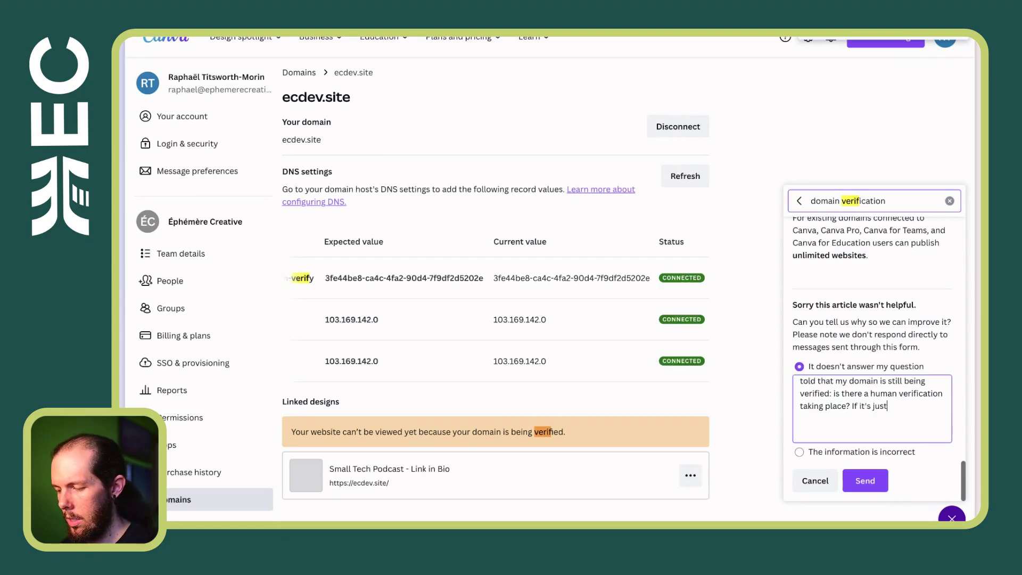
type(" a")
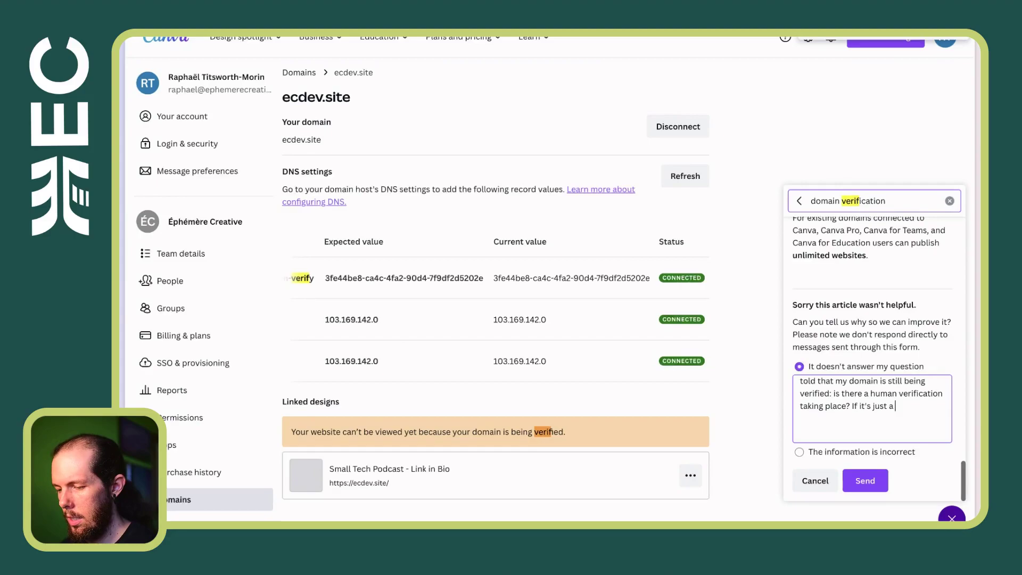
type(" machine")
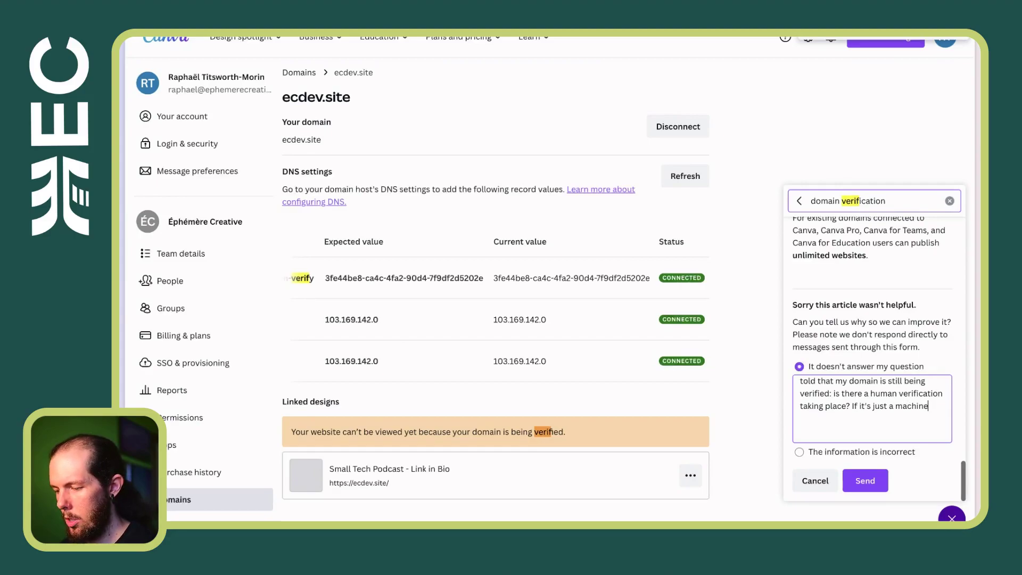
type(" verification,")
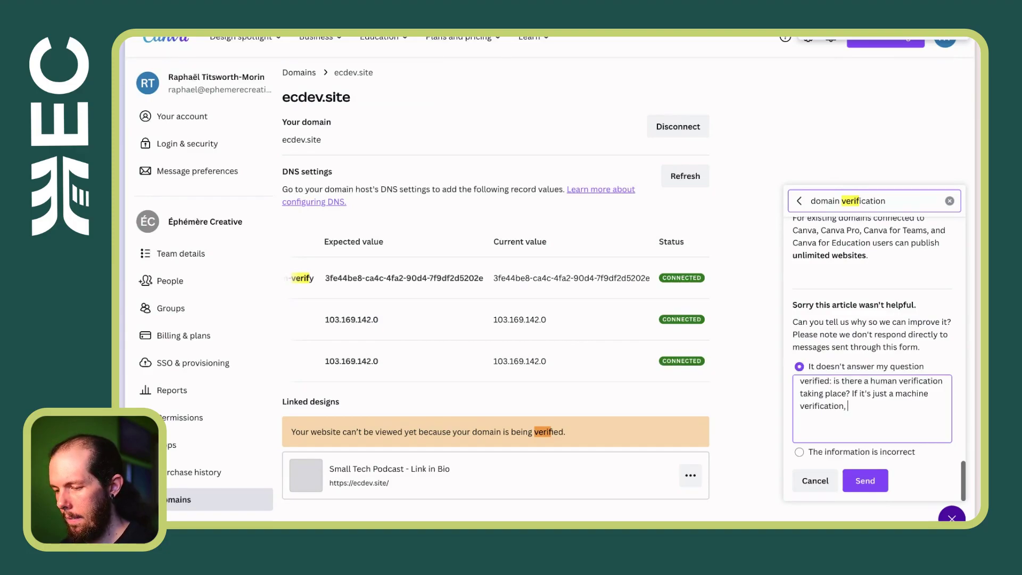
Finish the feedback asking for a status indicator and suspecting a bug, then send it
type("there shoul")
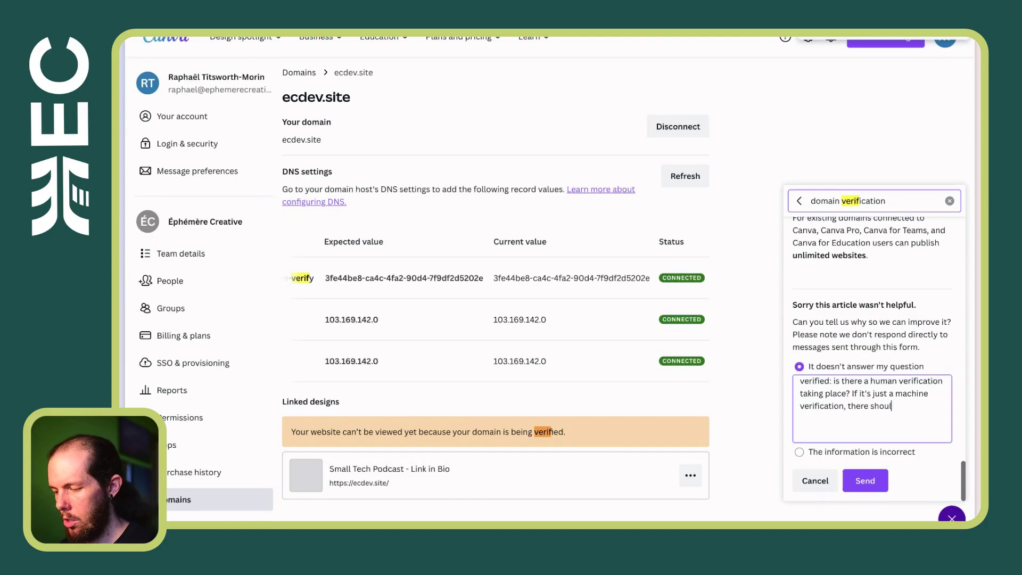
type("d be some sort")
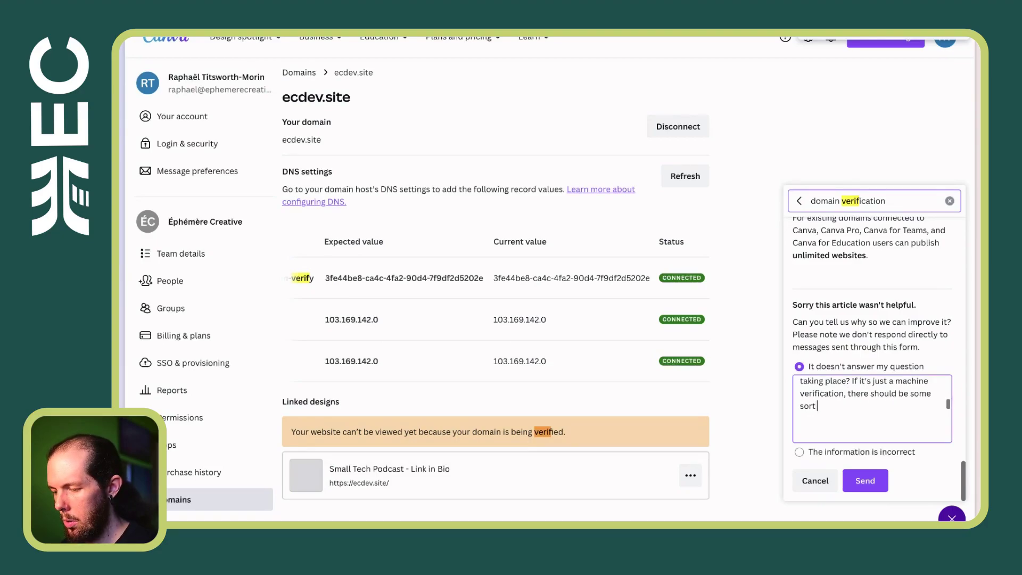
type(" of status")
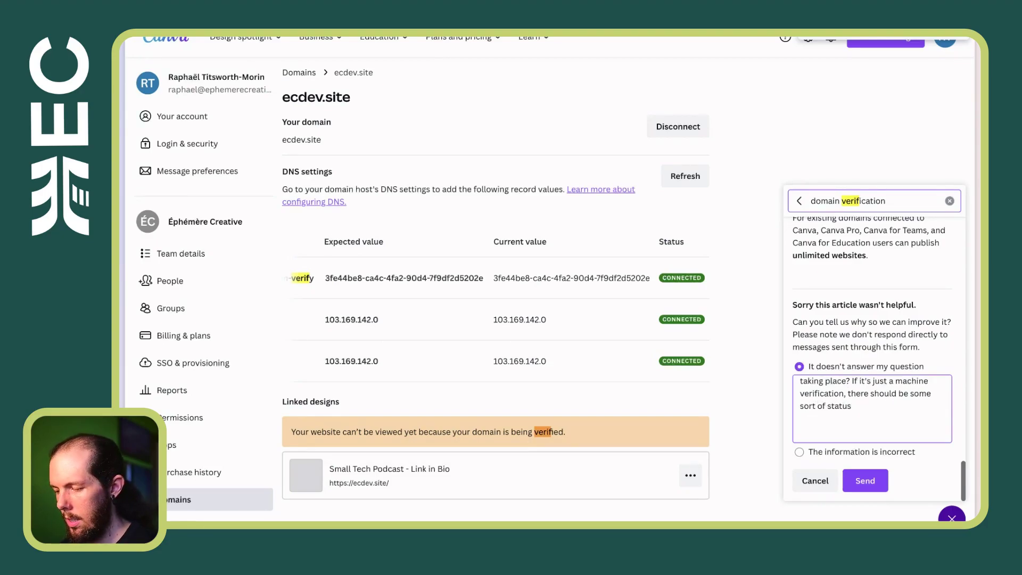
type(" indicator to")
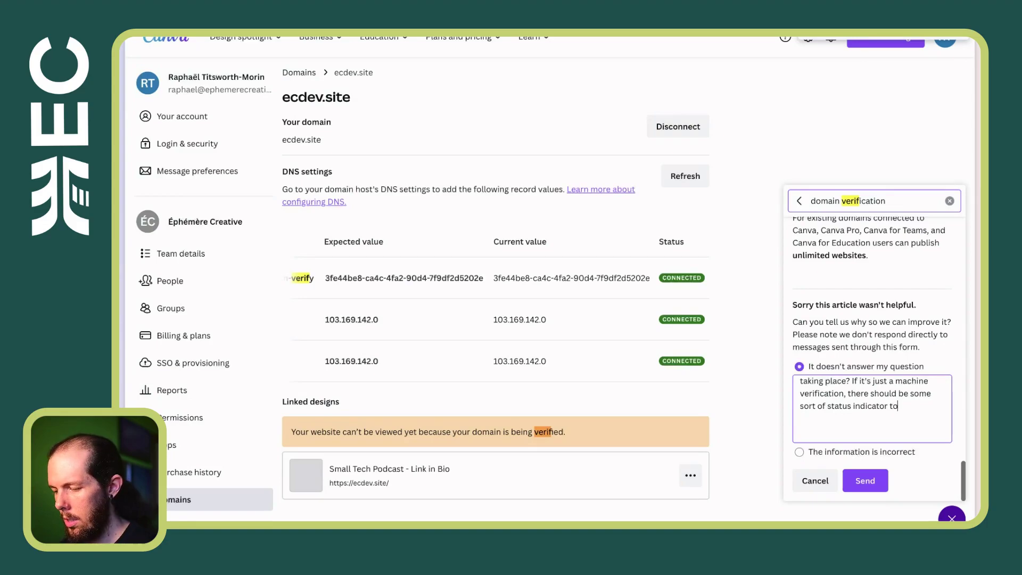
type(" explain that")
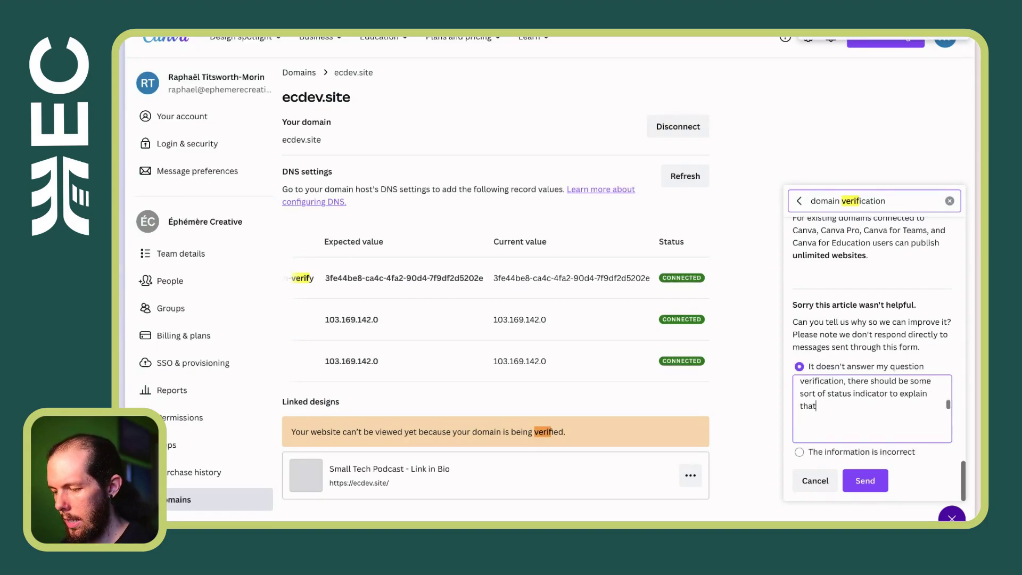
type(". , especially given that the")
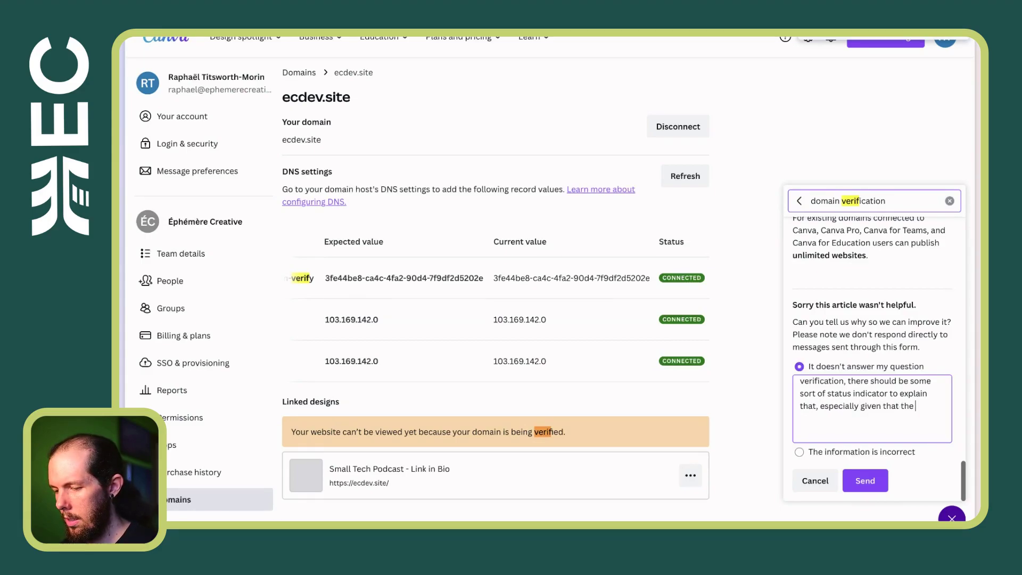
key("BackSpace")
key("BackSpace")
key("BackSpace")
key("BackSpace")
key("BackSpace")
key("BackSpace")
key("BackSpace")
key("BackSpace")
key("BackSpace")
key("BackSpace")
key("BackSpace")
key("BackSpace")
key("BackSpace")
key("BackSpace")
key("BackSpace")
key("BackSpace")
key("BackSpace")
key("BackSpace")
key("BackSpace")
key("BackSpace")
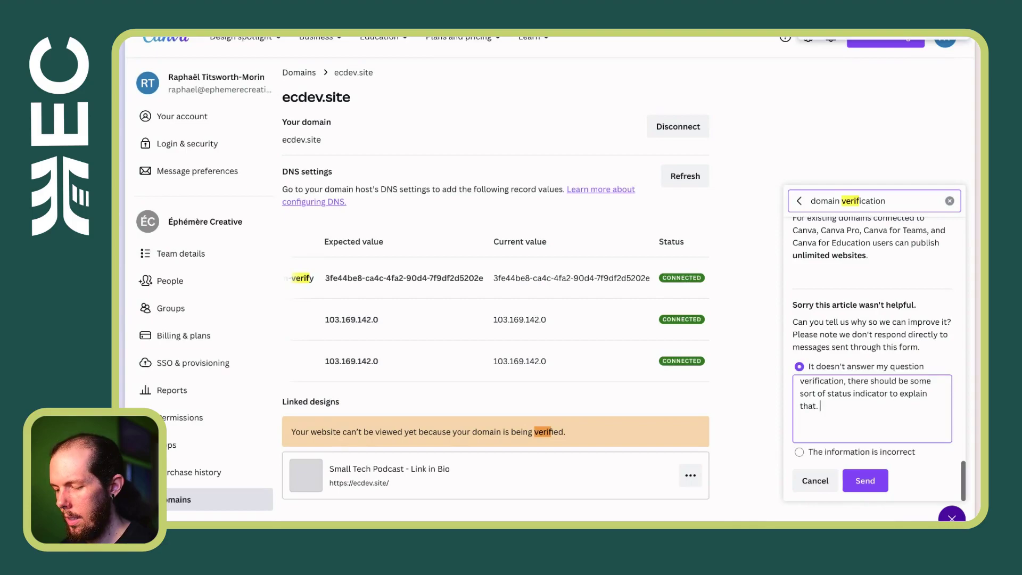
type("Given")
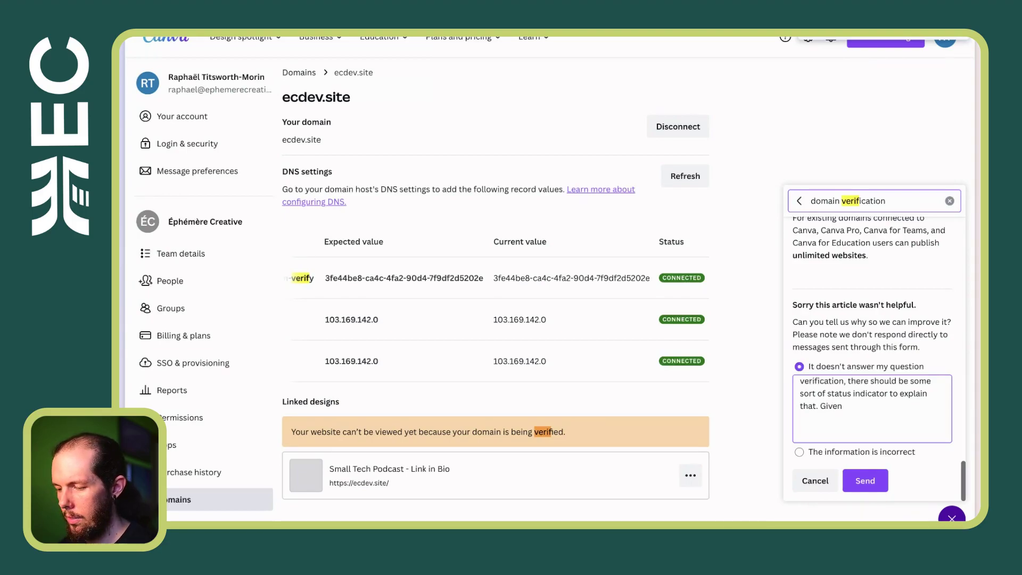
type(" that all of")
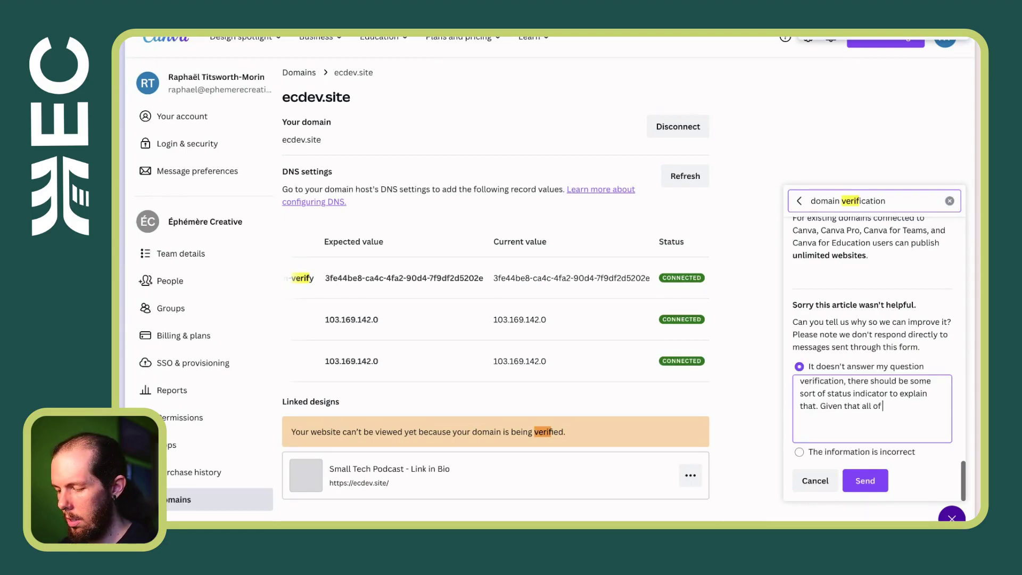
type(" my domain")
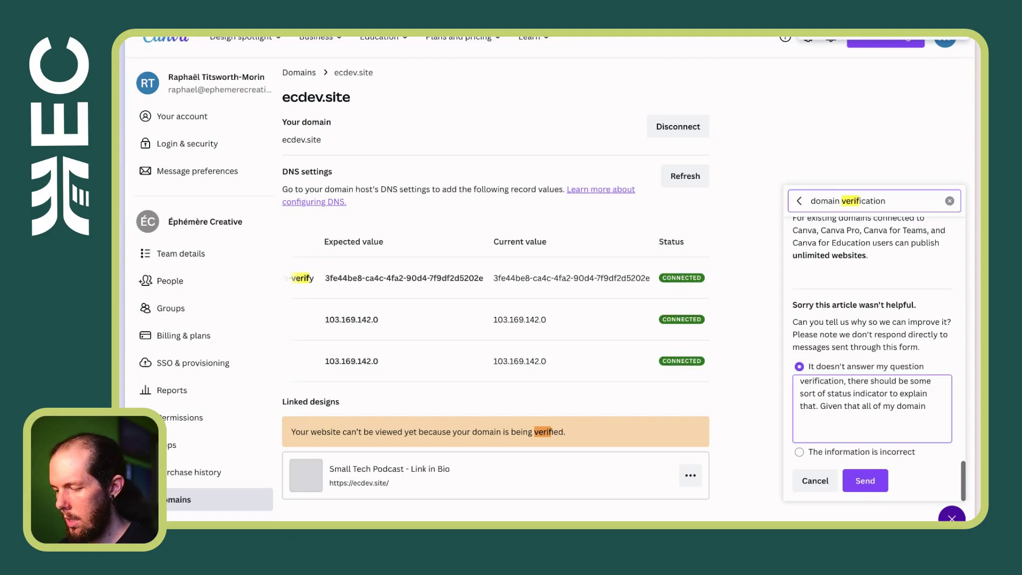
key("BackSpace")
key("BackSpace")
key("BackSpace")
key("BackSpace")
key("BackSpace")
key("BackSpace")
type("DNS re")
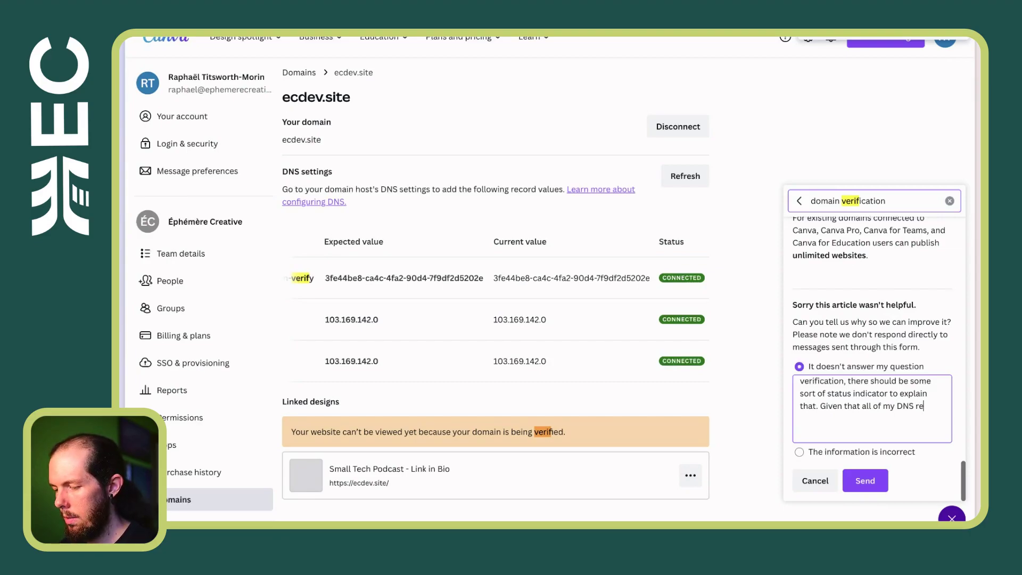
type("cords are in place")
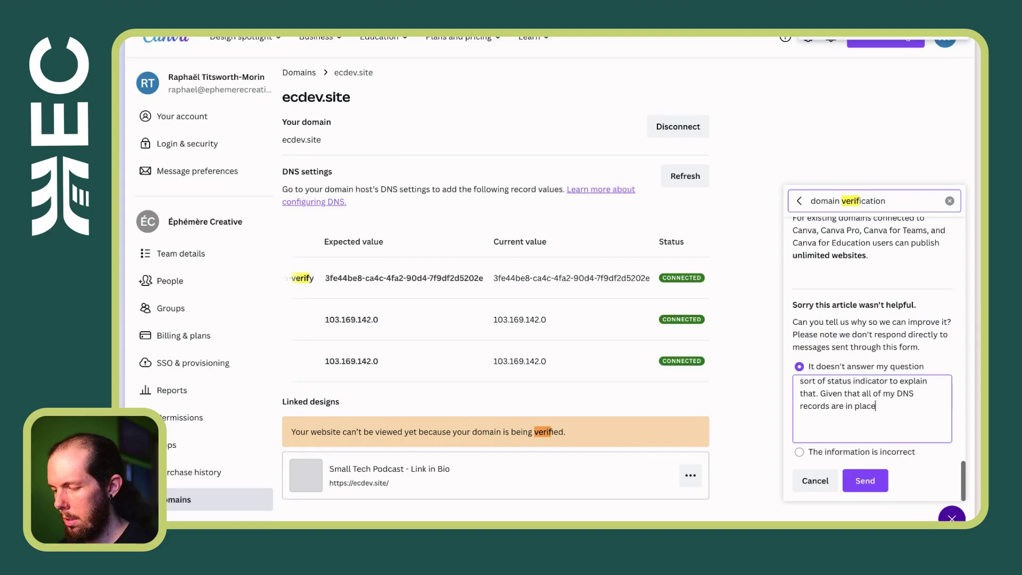
type(" and marked")
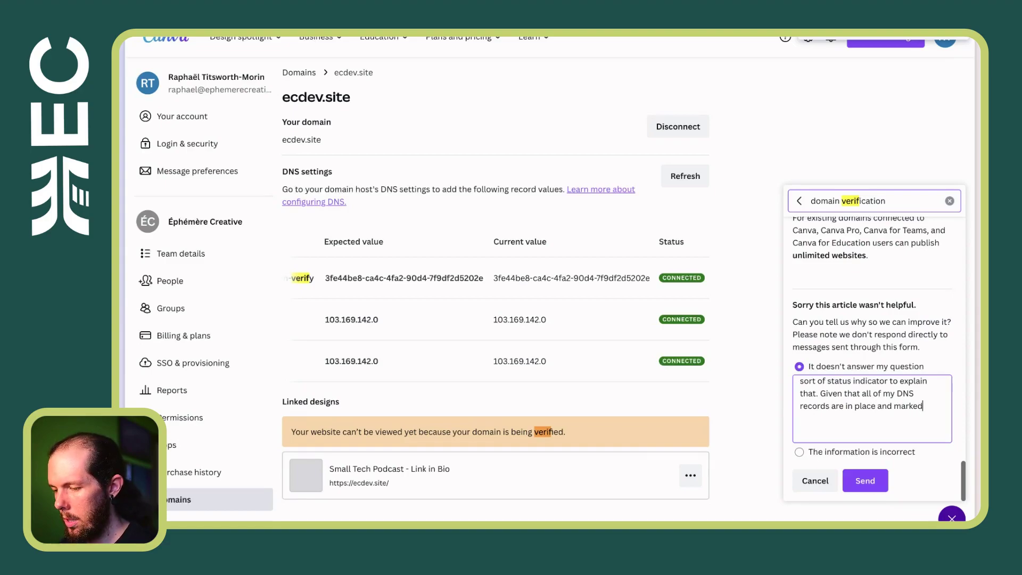
type(" as connec")
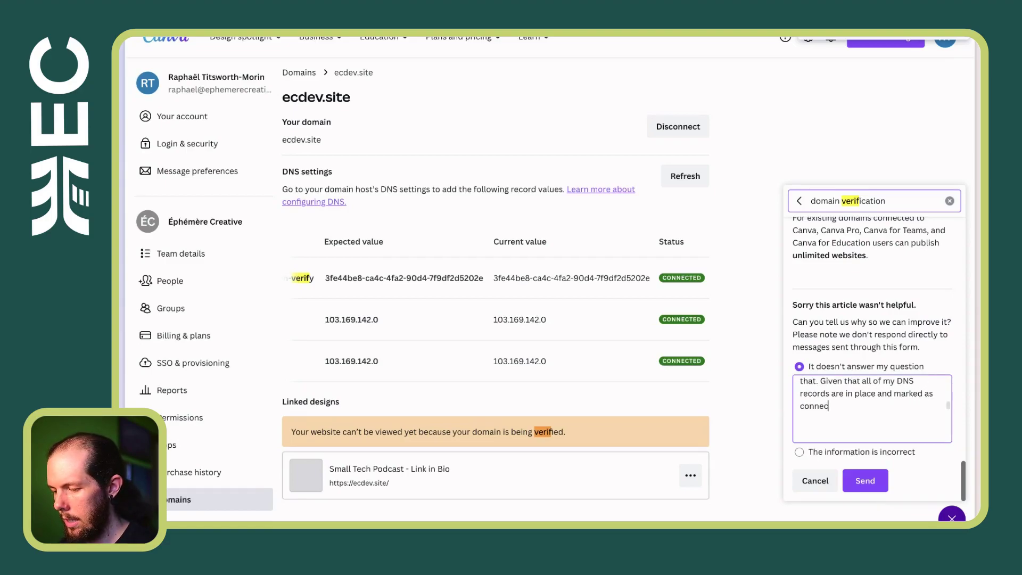
type("ted, my curre")
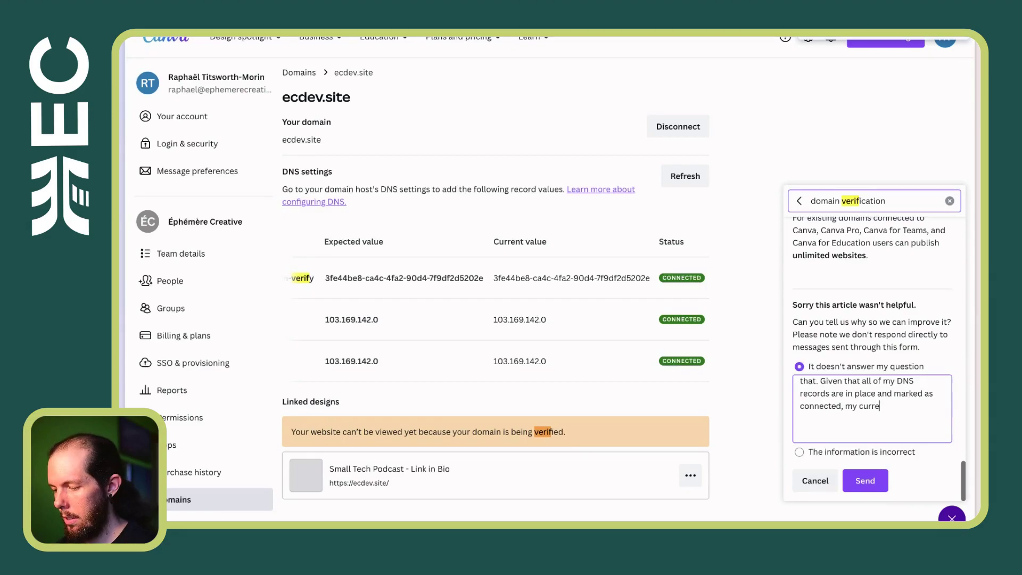
type("nt assumption")
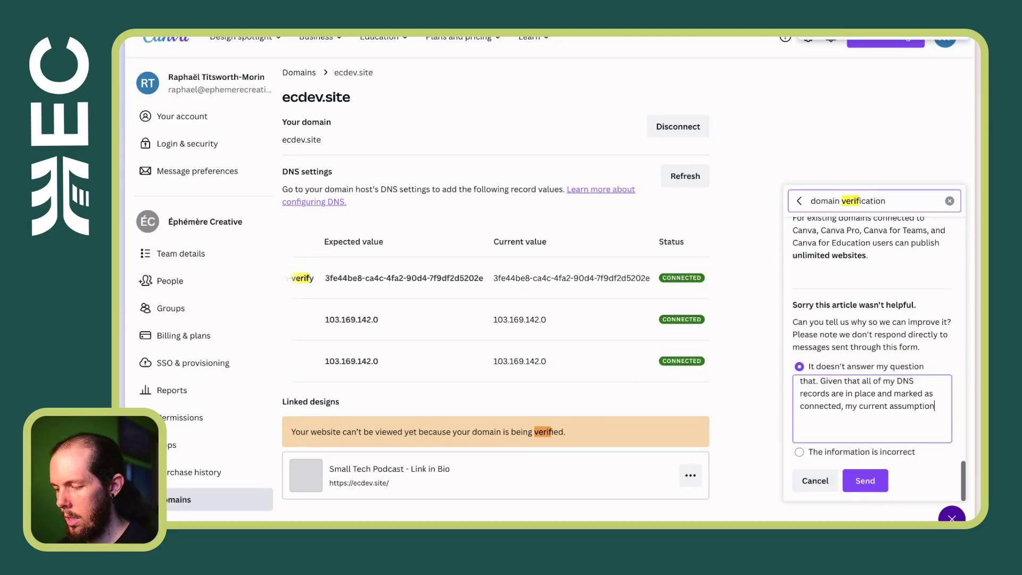
type(" is that there is")
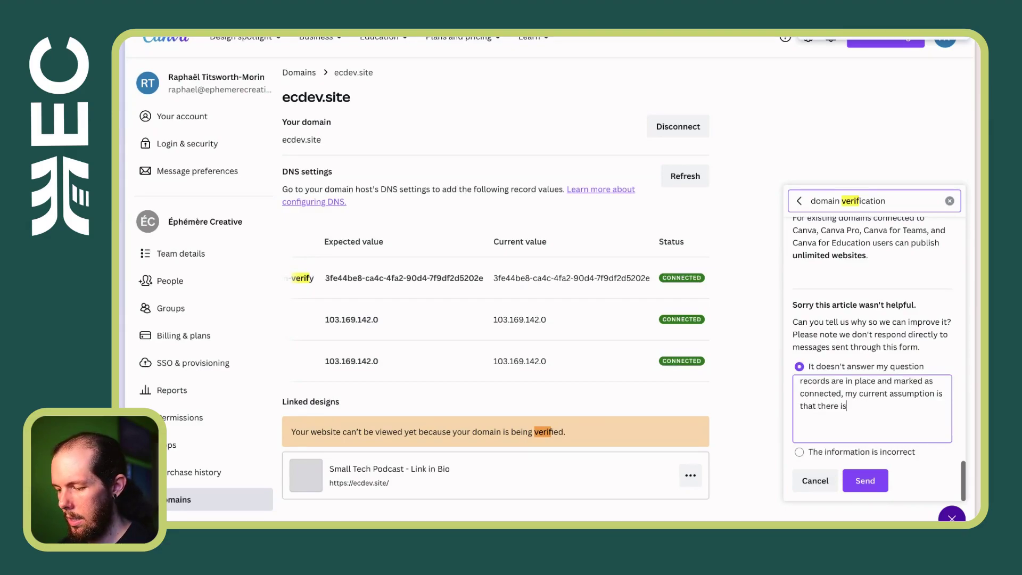
type(" a bug in your")
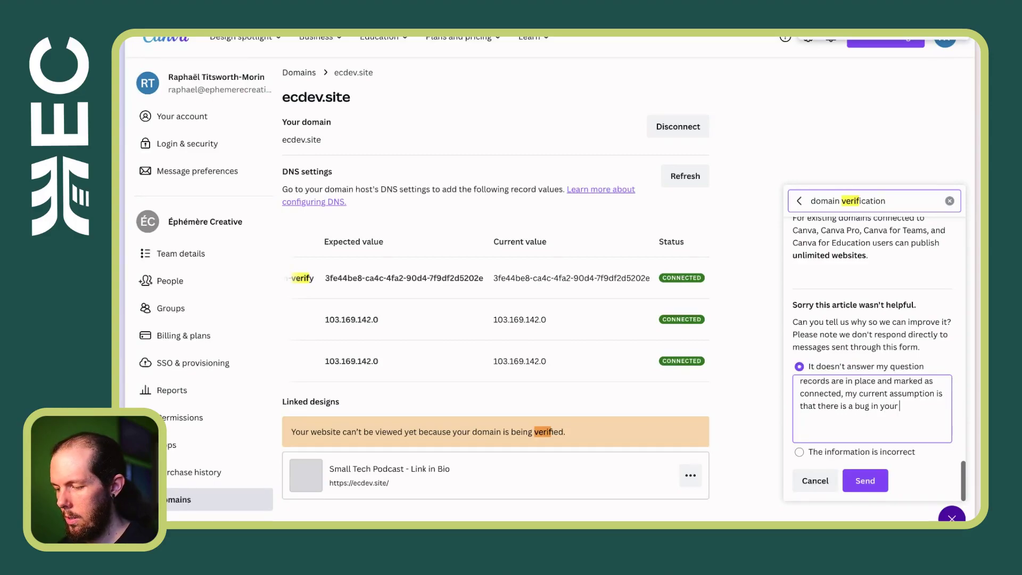
type(" domai")
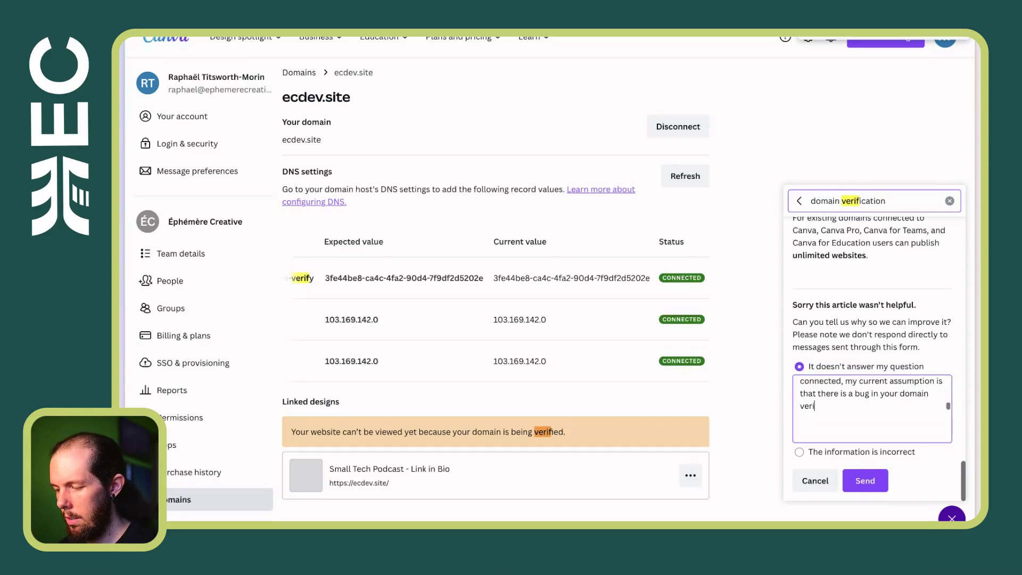
type("n verification system")
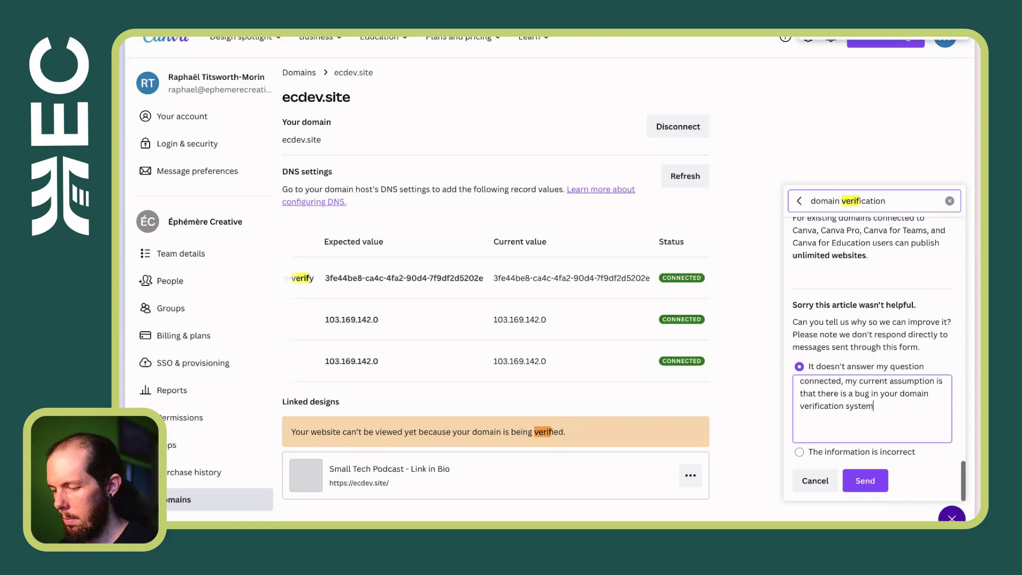
type(", but")
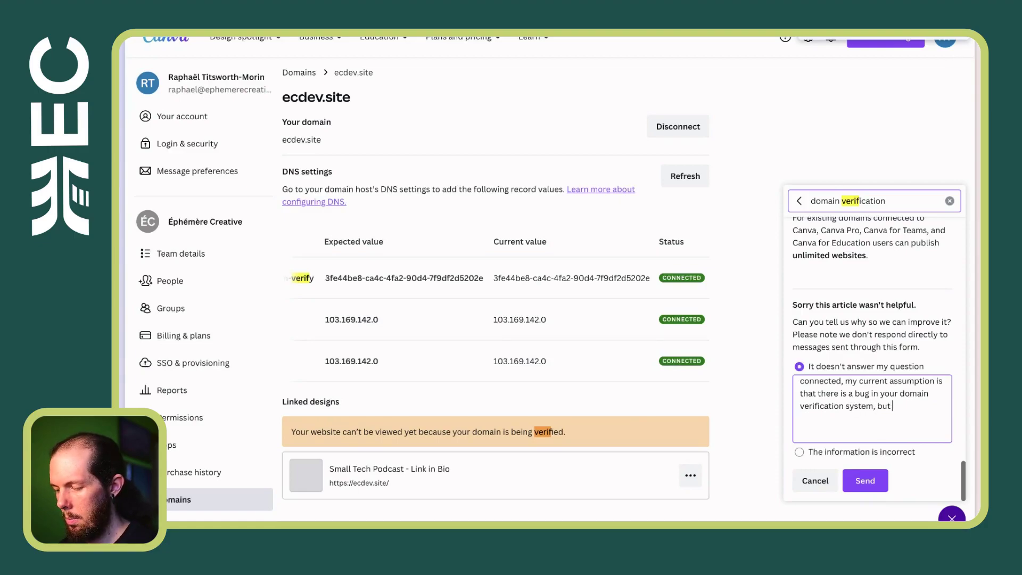
type(" overall the UX of thi")
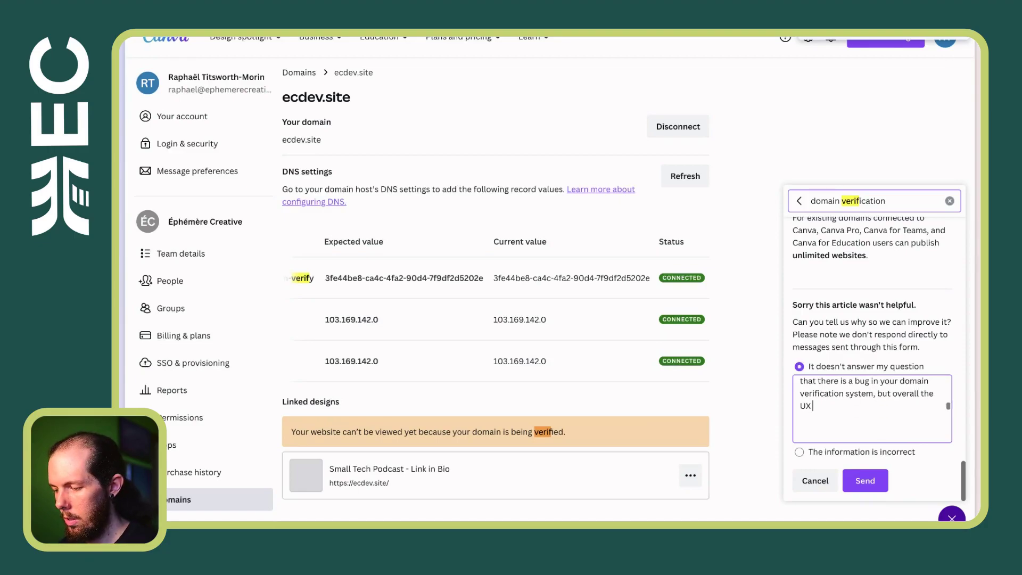
type("s")
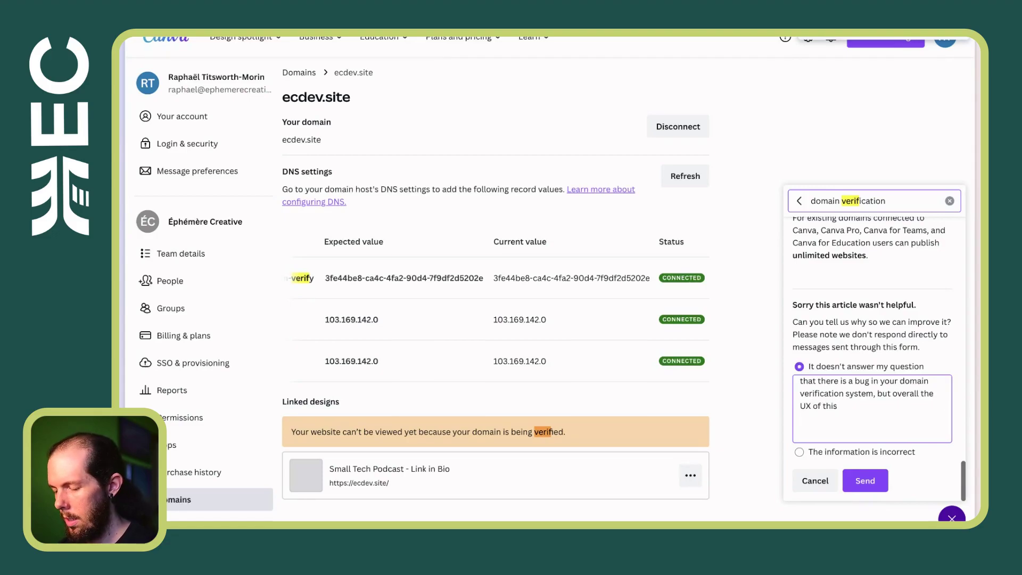
type("eature")
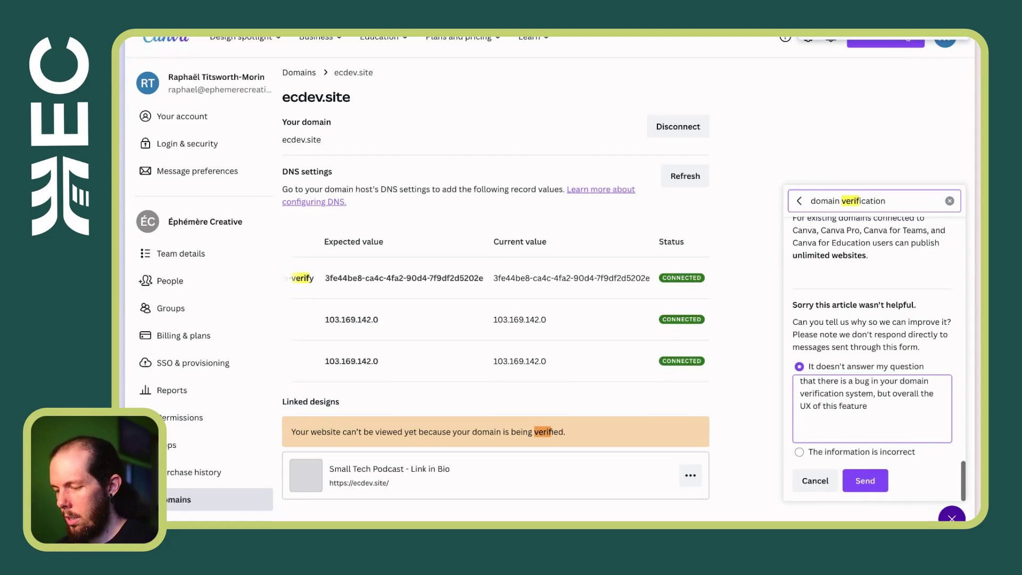
type(" leave")
type("s me confused")
type(" and frust")
type("rated.")
left_click(863, 481)
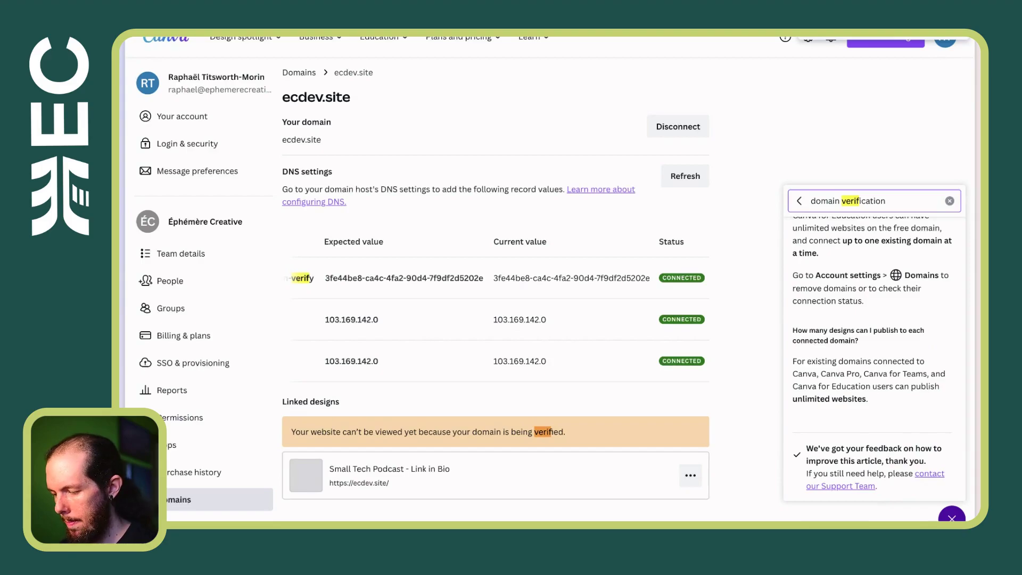
Close the help panel to return to the ecdev.site domain page
left_click(952, 517)
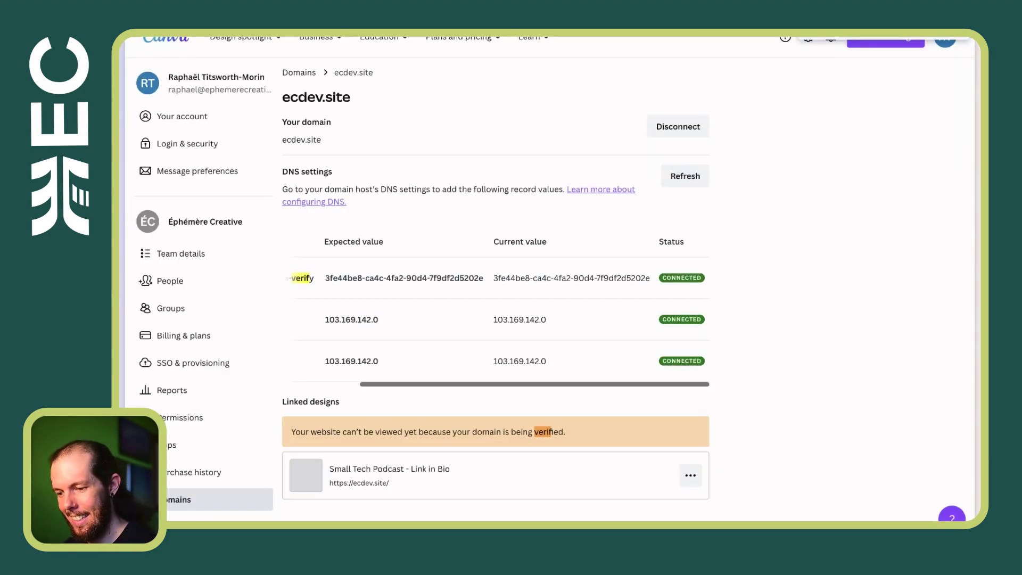
Reload the ecdev.site domain page to recheck its verification status
key("super+r")
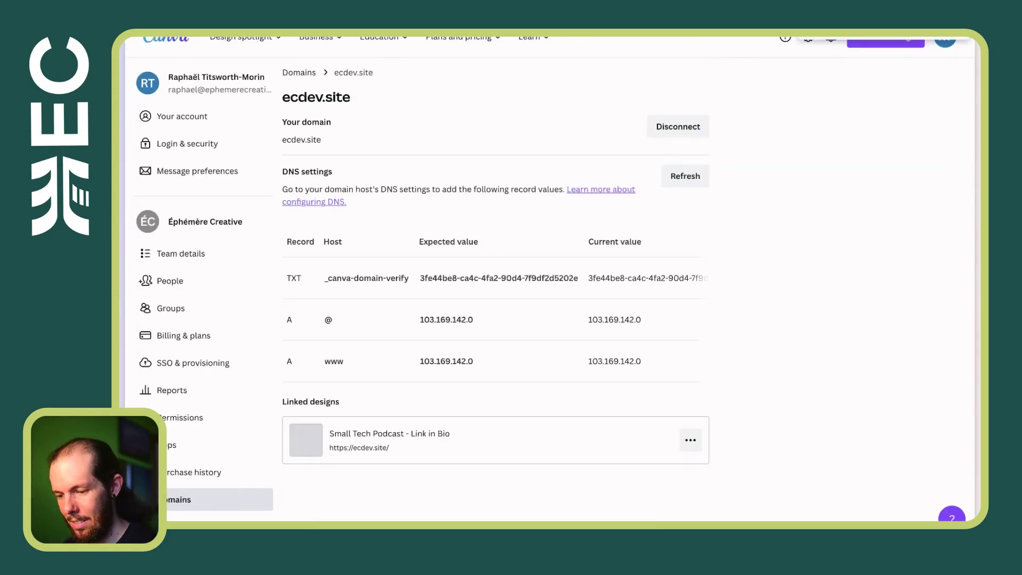